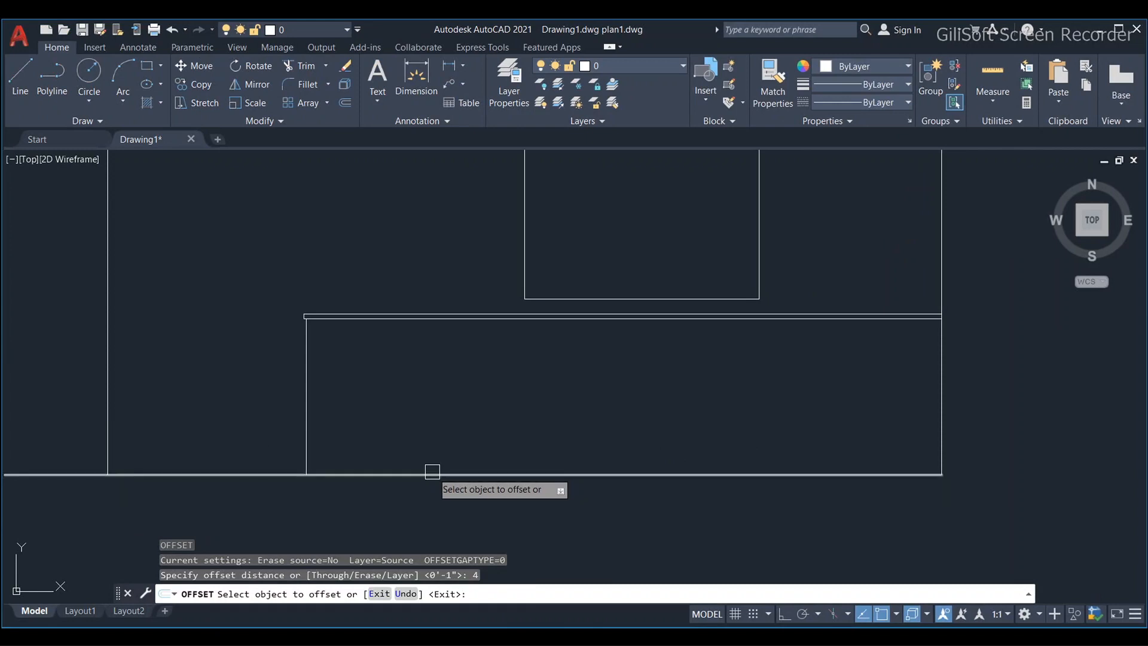
# Step: Offset the bottom floor line 4 inches upward
pyautogui.click(433, 397)
pyautogui.press('Escape')
pyautogui.press('Escape')
# Step: Trim the offset line where it extends past the counter's left side, leaving it only inside the counter outline
pyautogui.write('TR')
pyautogui.press('Return')
pyautogui.scroll(4, 333, 426)
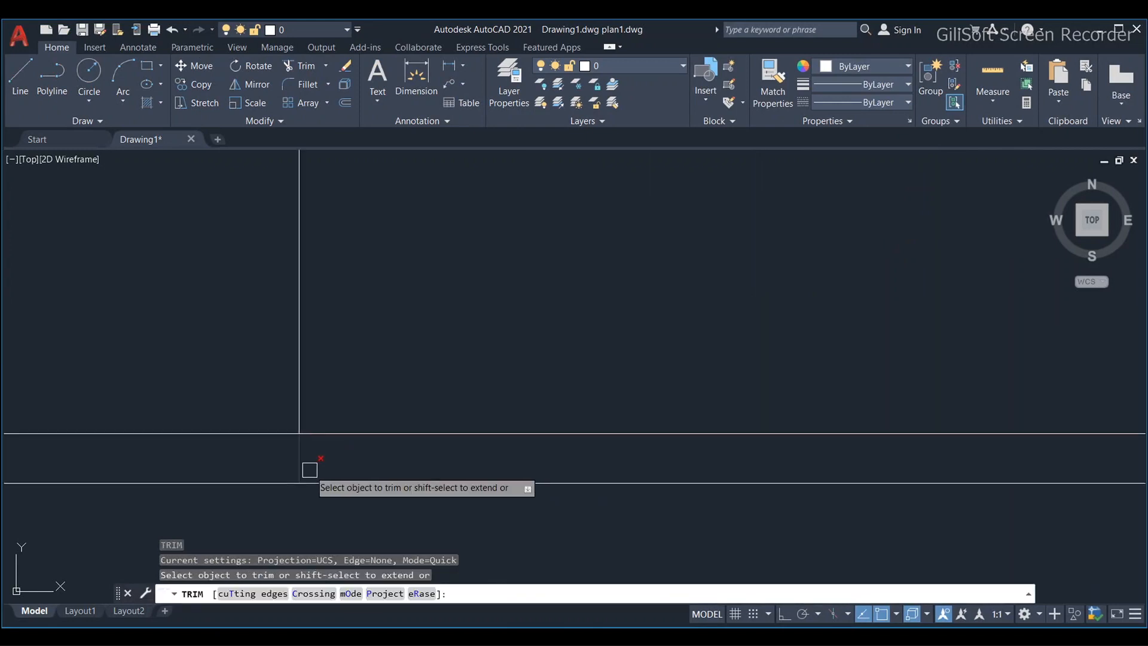
pyautogui.click(291, 454)
pyautogui.press('Escape')
pyautogui.scroll(-4, 335, 482)
pyautogui.scroll(4, 335, 482)
pyautogui.press('Return')
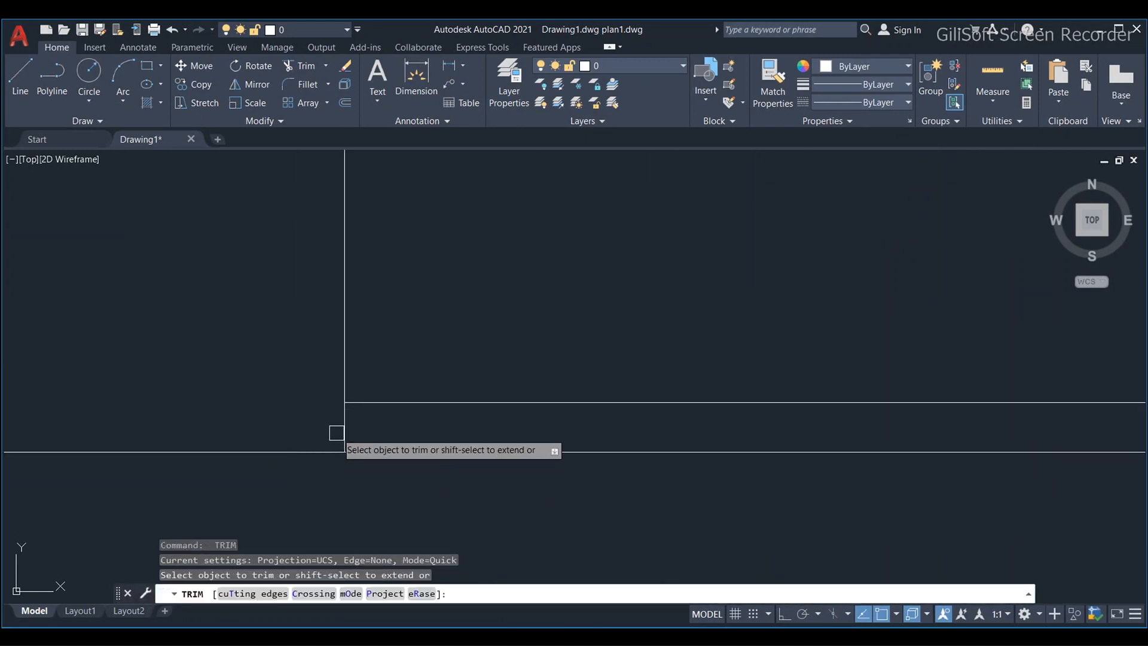
pyautogui.press('Escape')
# Step: Measure the counter's height from the base offset line and from the floor line using aligned dimensions
pyautogui.scroll(-4, 497, 397)
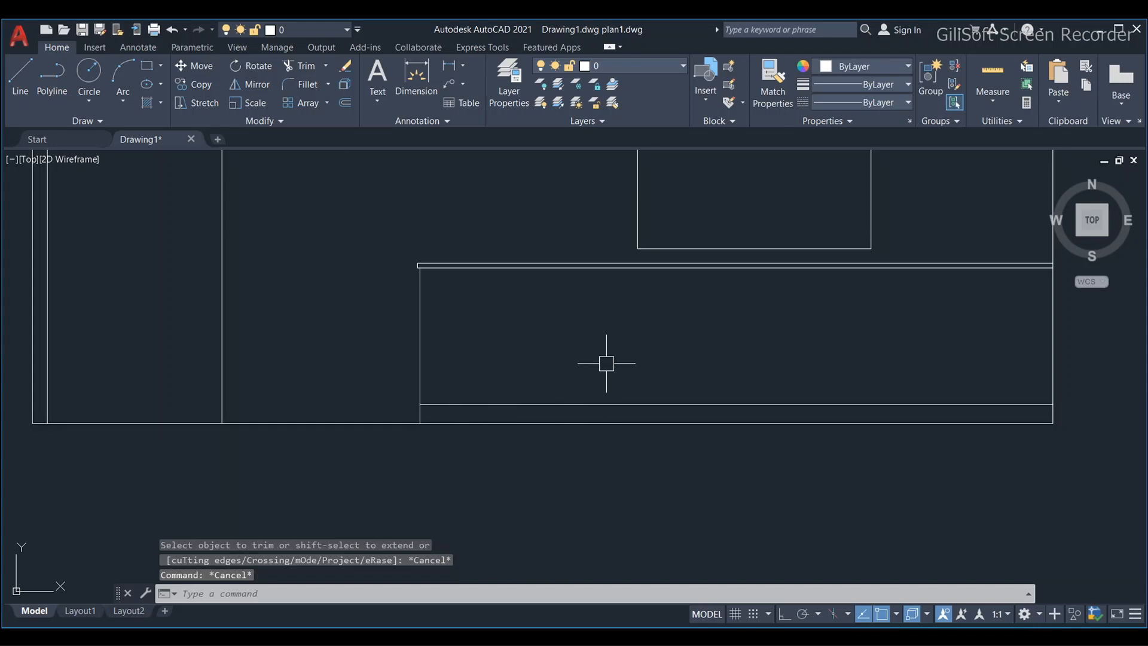
pyautogui.write('DAL')
pyautogui.press('Return')
pyautogui.click(465, 404)
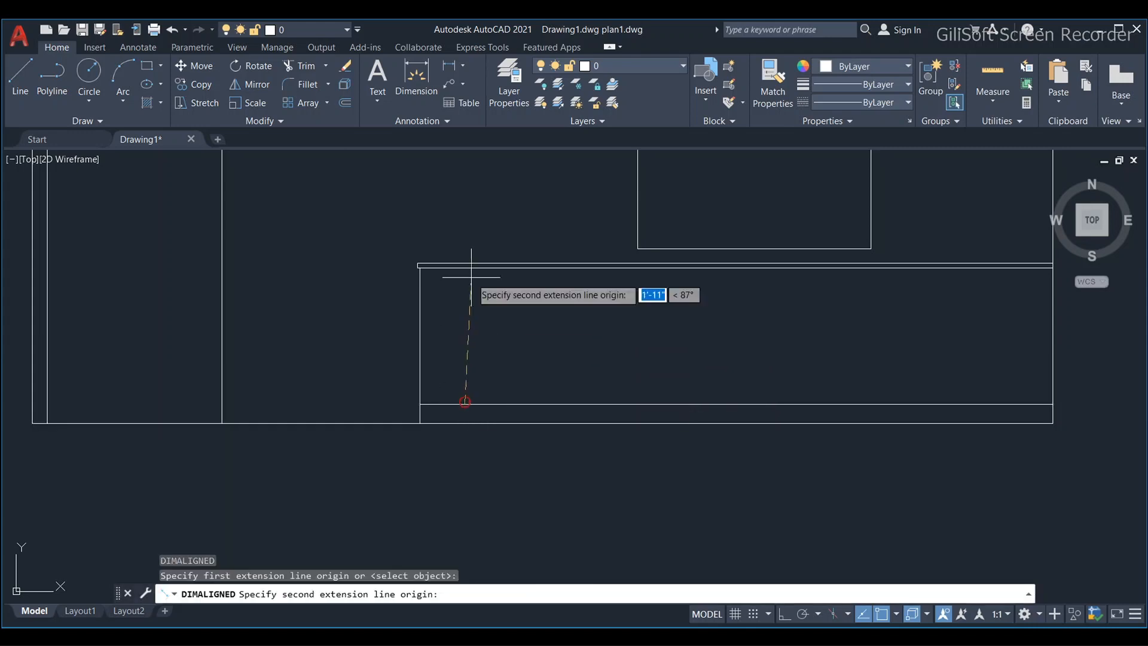
pyautogui.click(464, 263)
pyautogui.press('Escape')
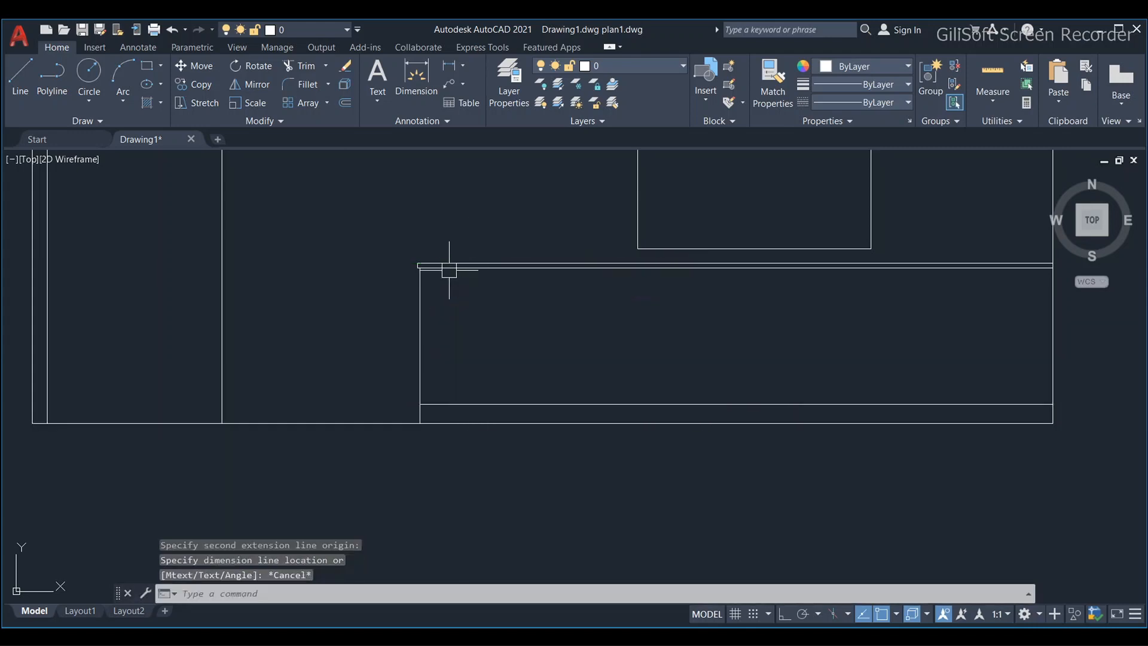
pyautogui.press('Return')
pyautogui.click(434, 423)
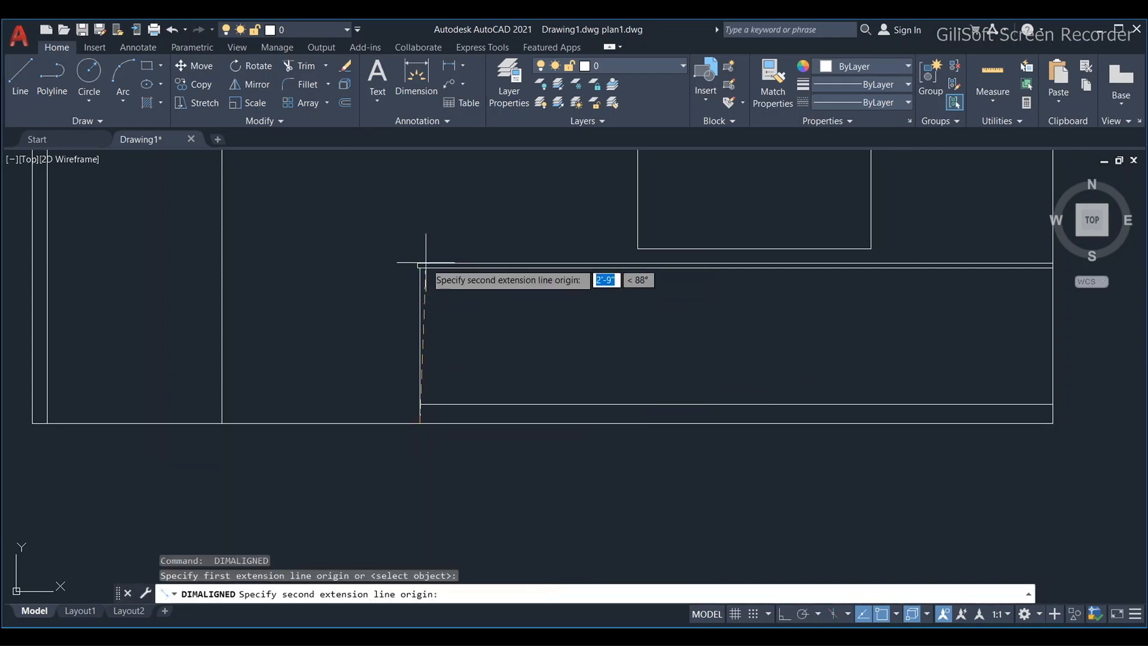
pyautogui.press('Escape')
pyautogui.press('Escape')
pyautogui.scroll(2, 425, 263)
pyautogui.press('Escape')
# Step: Offset the counter's base line 2'9" upward
pyautogui.scroll(-2, 498, 459)
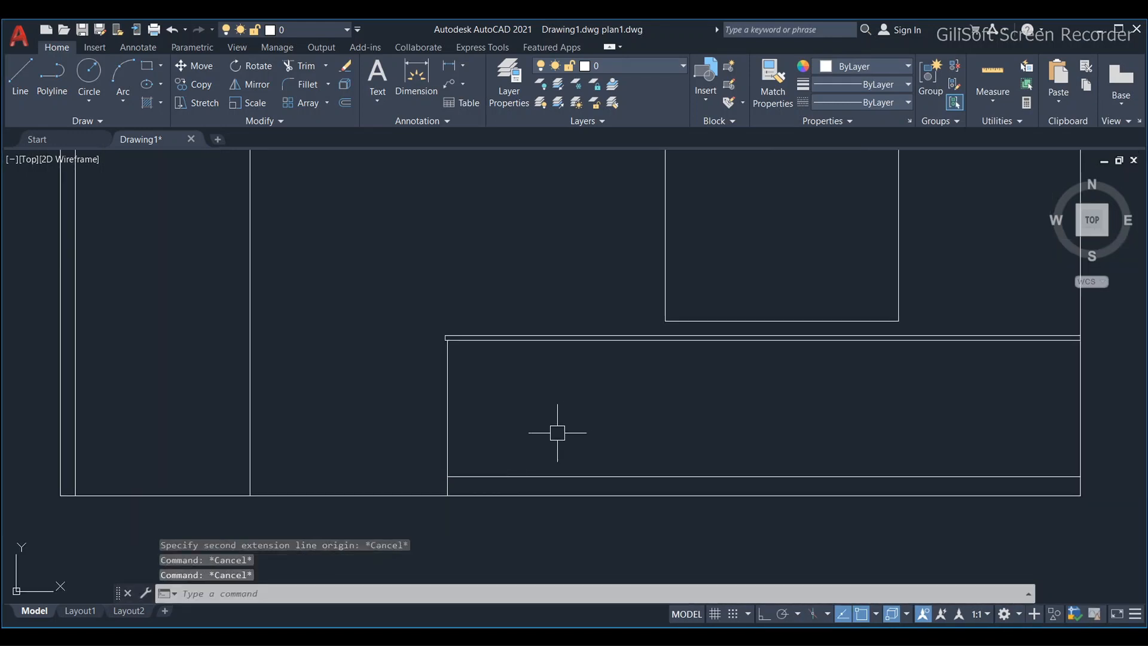
pyautogui.press('Return')
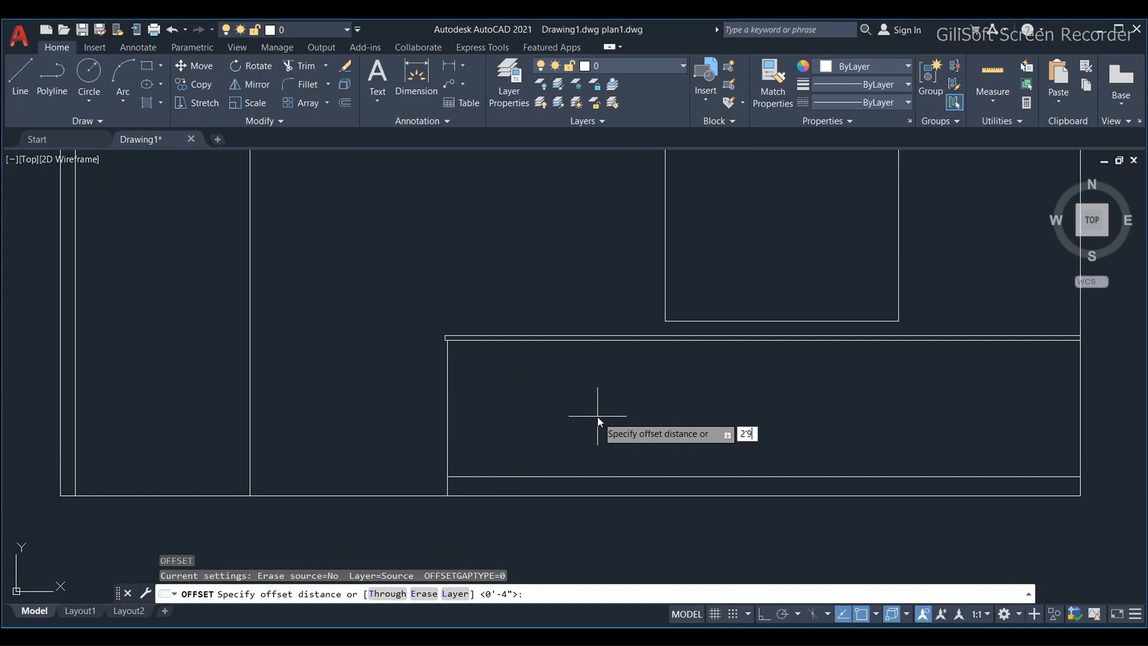
pyautogui.write("2'9")
pyautogui.press('Return')
pyautogui.click(577, 476)
pyautogui.click(581, 335)
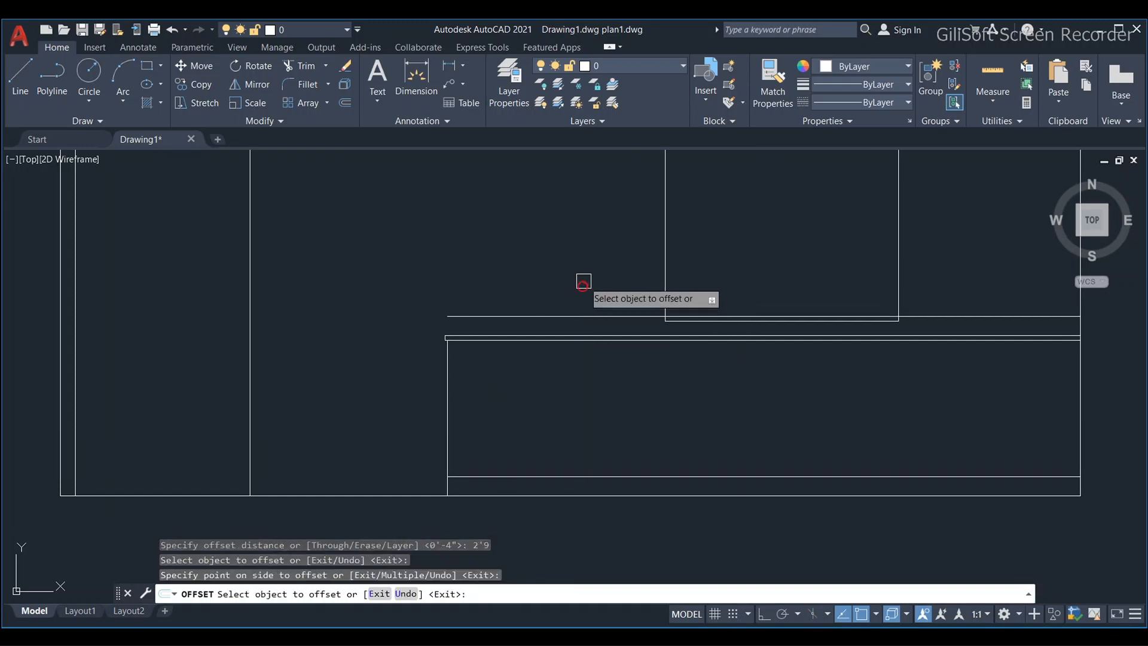
pyautogui.press('Escape')
pyautogui.press('Escape')
pyautogui.press('Escape')
# Step: Erase the bottom edge of the square window above the counter
pyautogui.scroll(2, 817, 358)
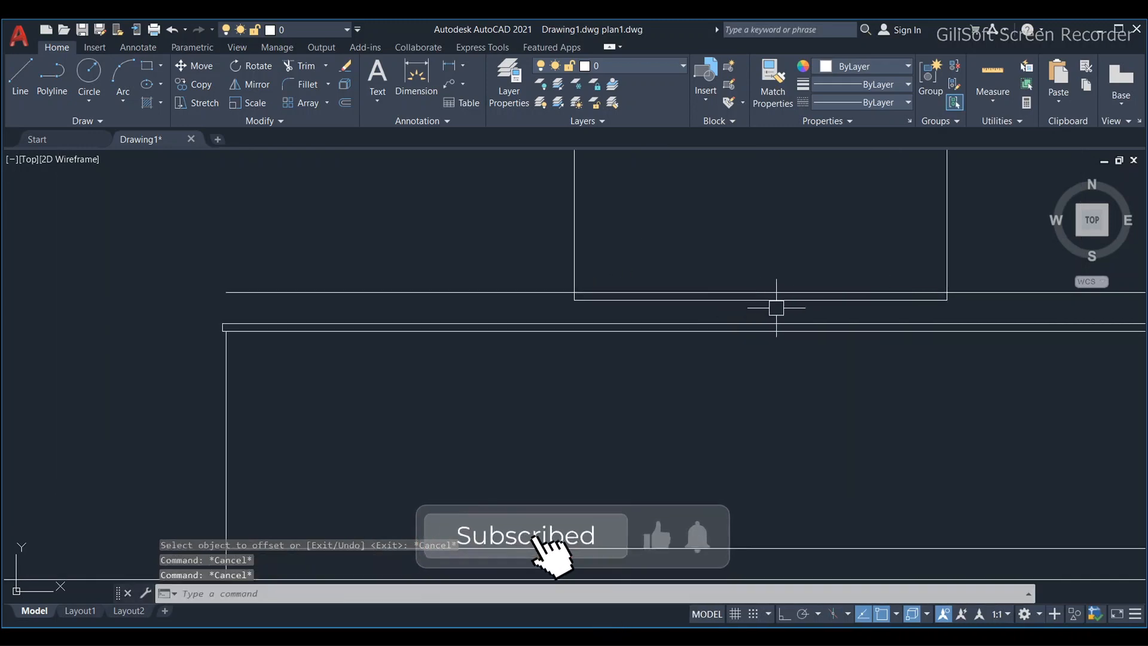
pyautogui.scroll(-2, 713, 310)
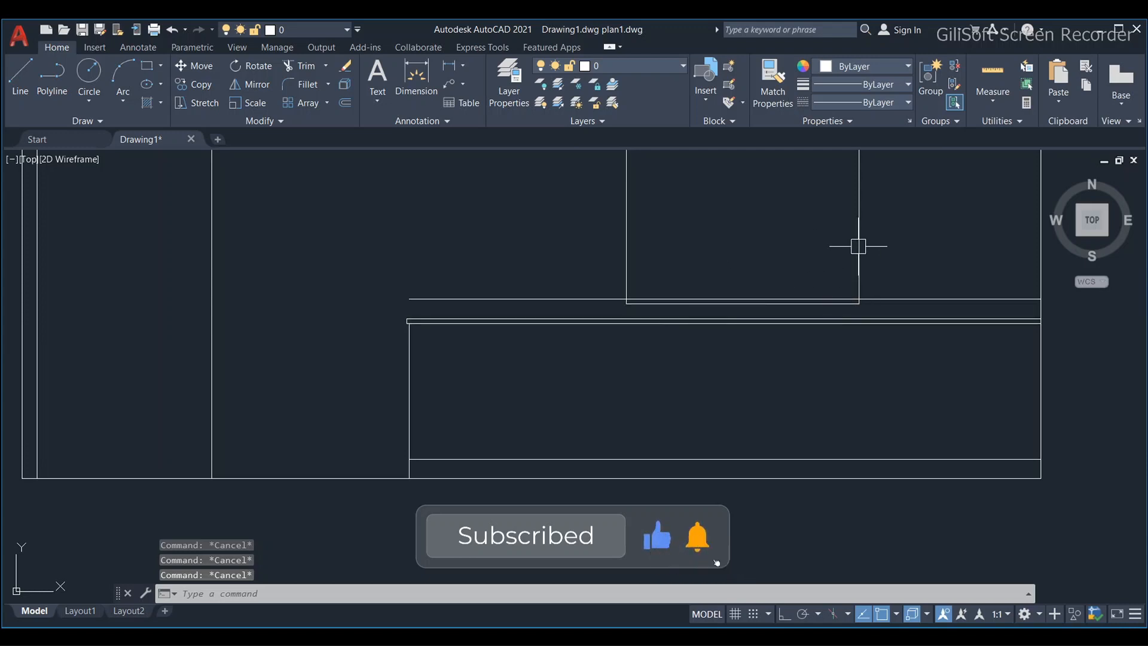
pyautogui.scroll(-3, 659, 363)
pyautogui.scroll(3, 629, 219)
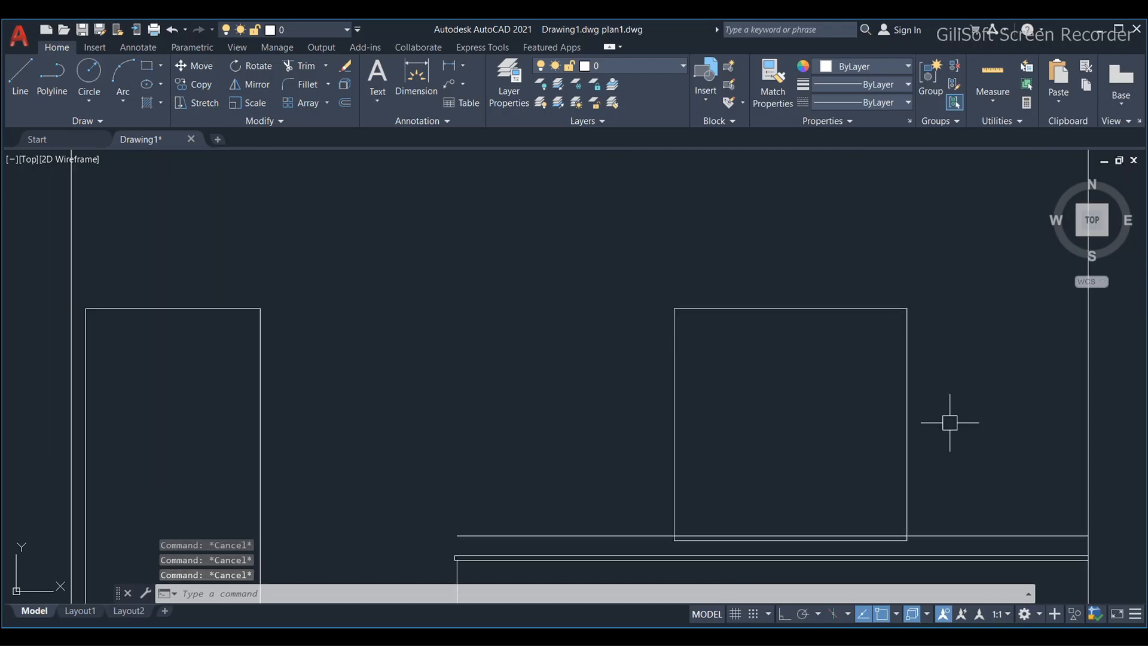
pyautogui.scroll(-3, 590, 418)
pyautogui.scroll(5, 505, 482)
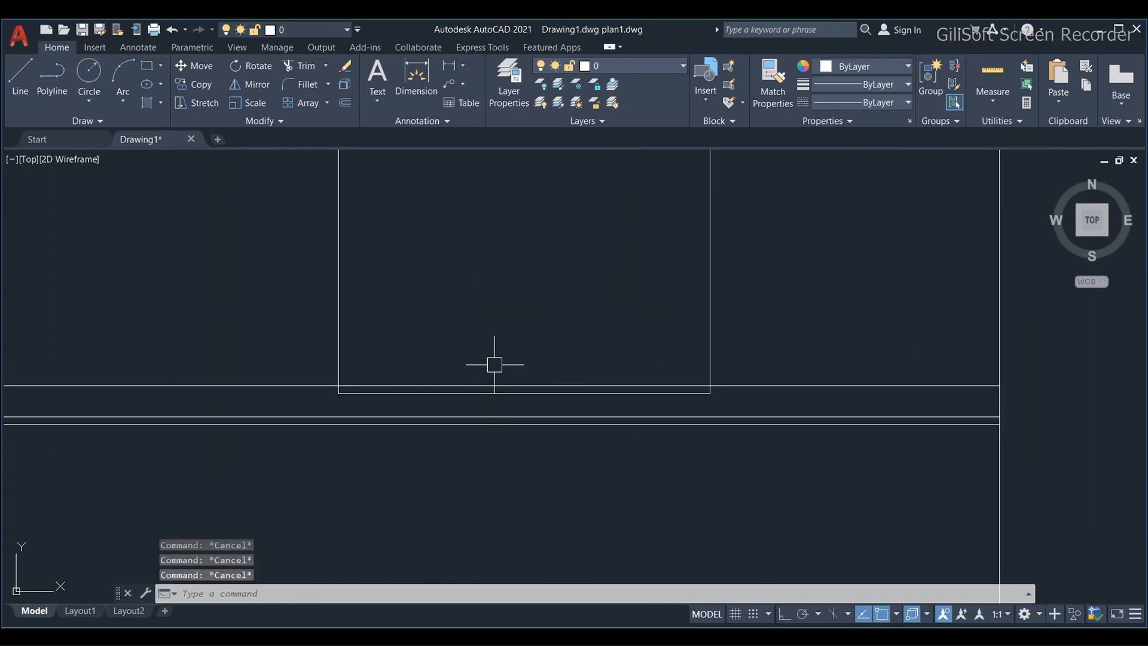
pyautogui.write('e')
pyautogui.press('Return')
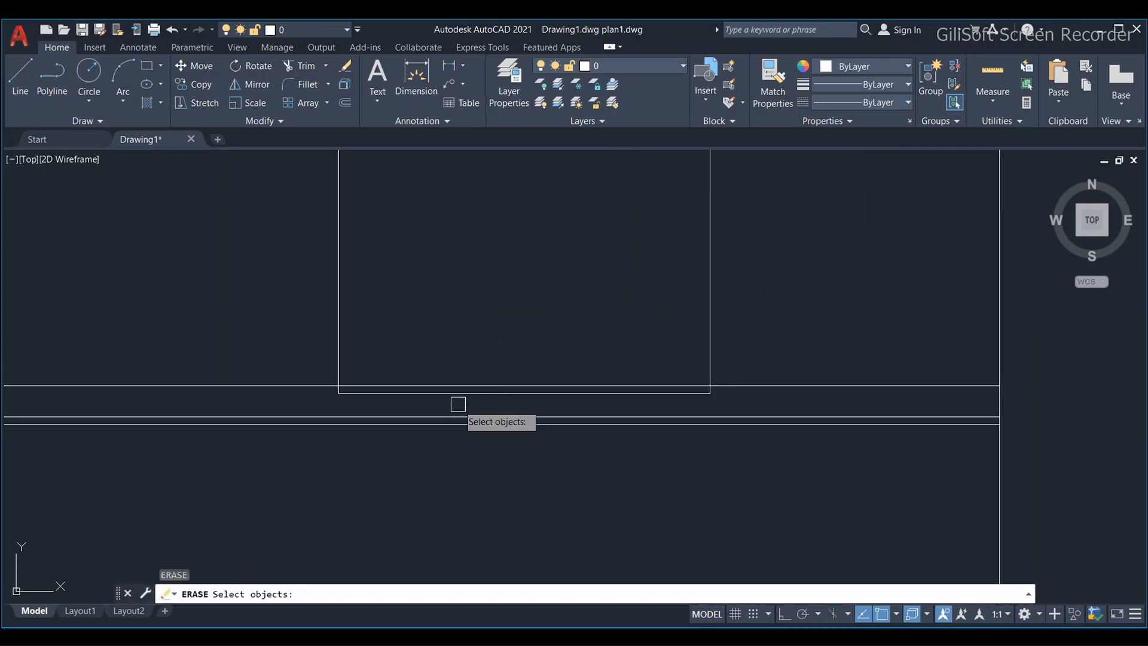
pyautogui.scroll(2, 462, 397)
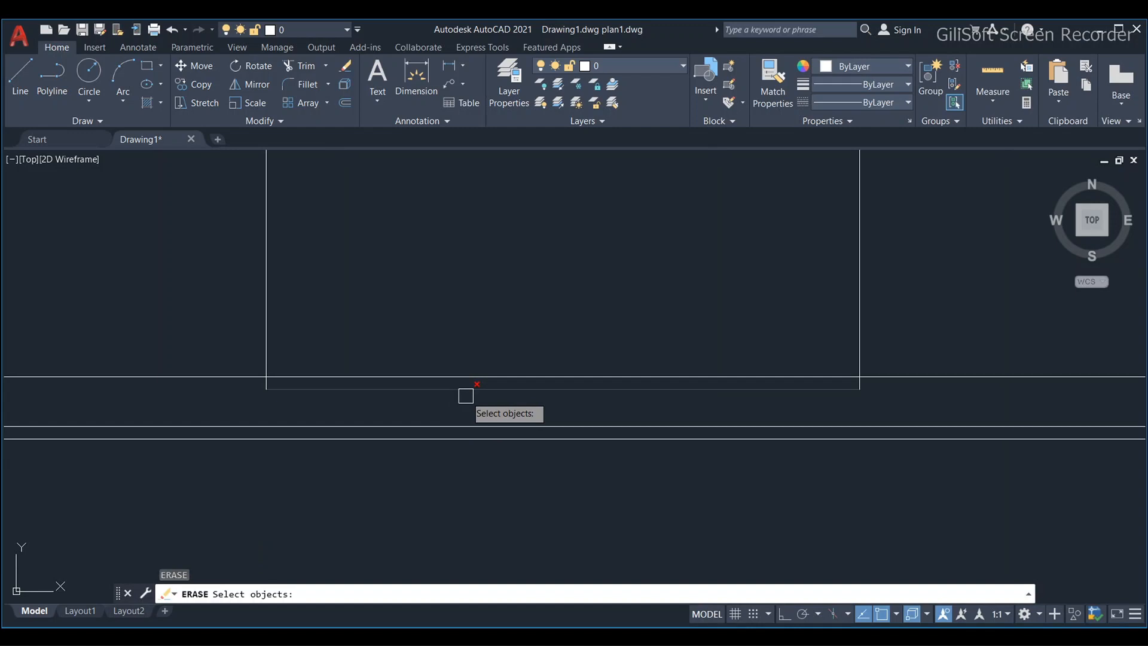
pyautogui.click(465, 396)
pyautogui.press('Escape')
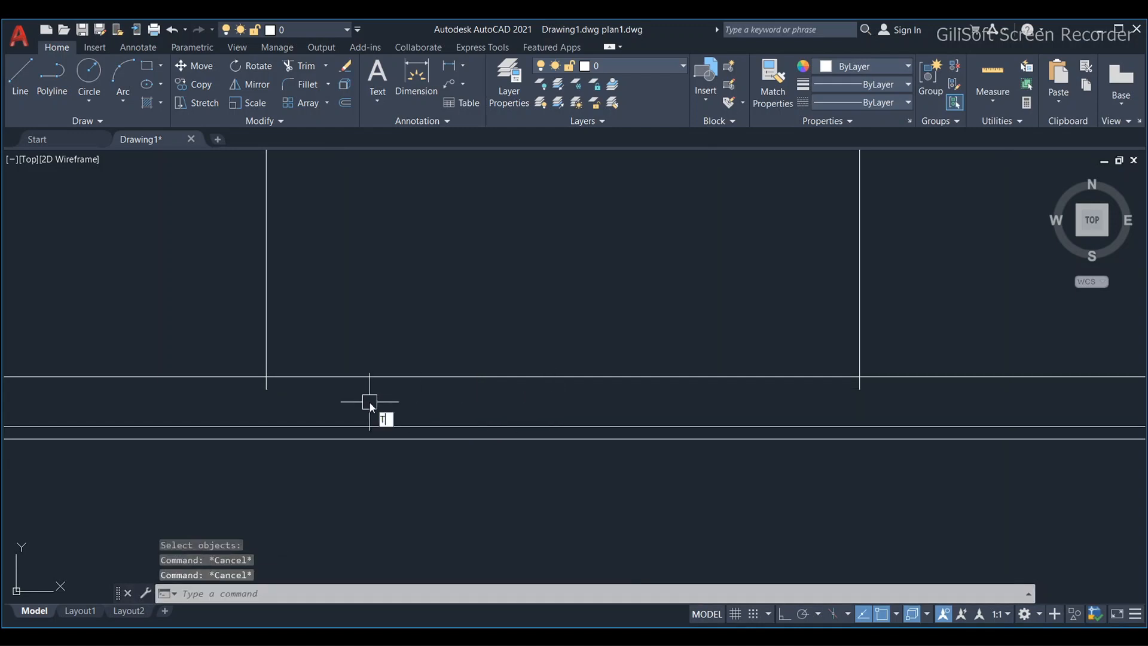
# Step: Trim the window's side lines where they extend below the 2'9" offset line
pyautogui.write('tr')
pyautogui.press('Return')
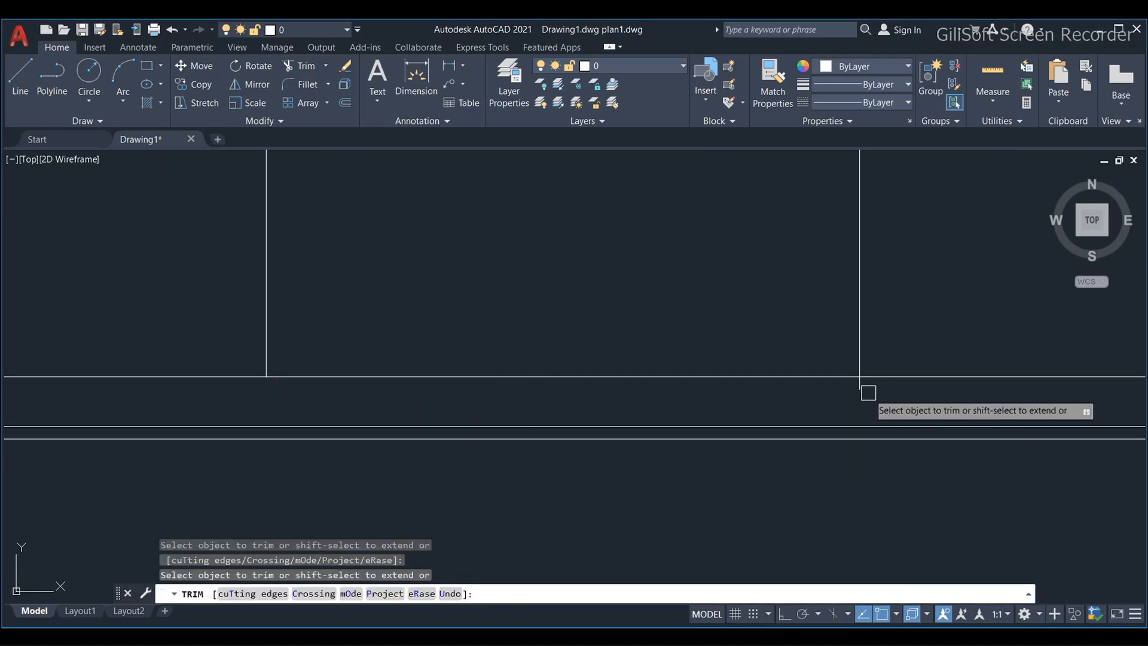
pyautogui.press('Escape')
pyautogui.scroll(-2, 772, 367)
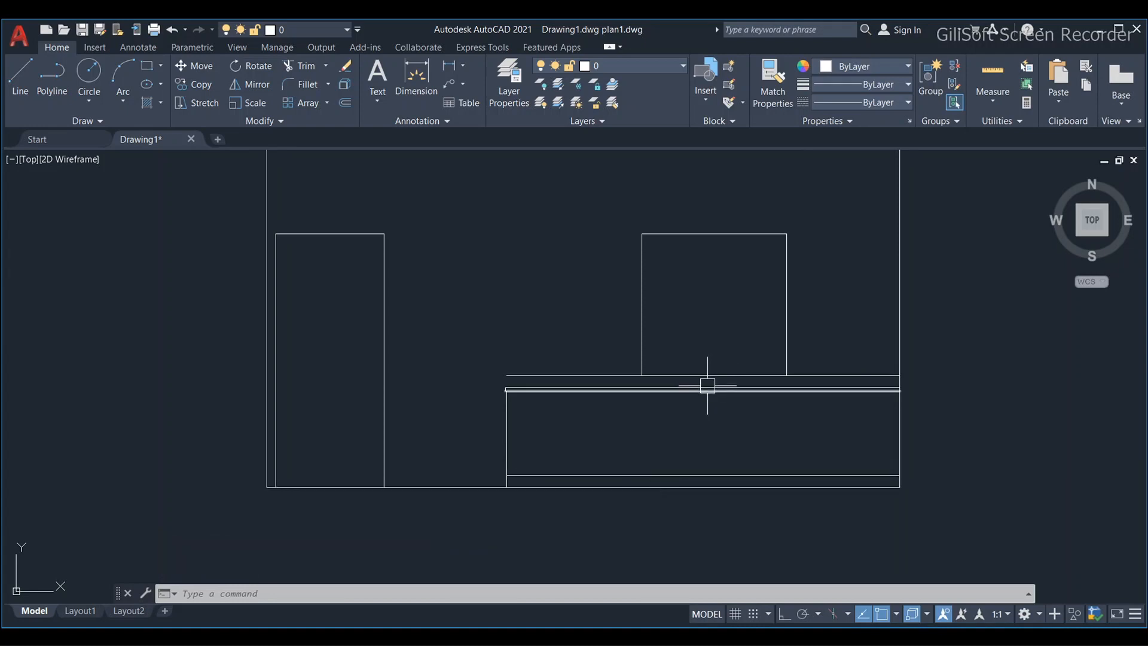
# Step: Undo the window trimming and erasing, the 2'9" offset, and the trimmed 4-inch base line offset
pyautogui.hotkey('ctrl', 'z')
pyautogui.hotkey('ctrl', 'z')
pyautogui.hotkey('ctrl', 'z')
pyautogui.hotkey('ctrl', 'z')
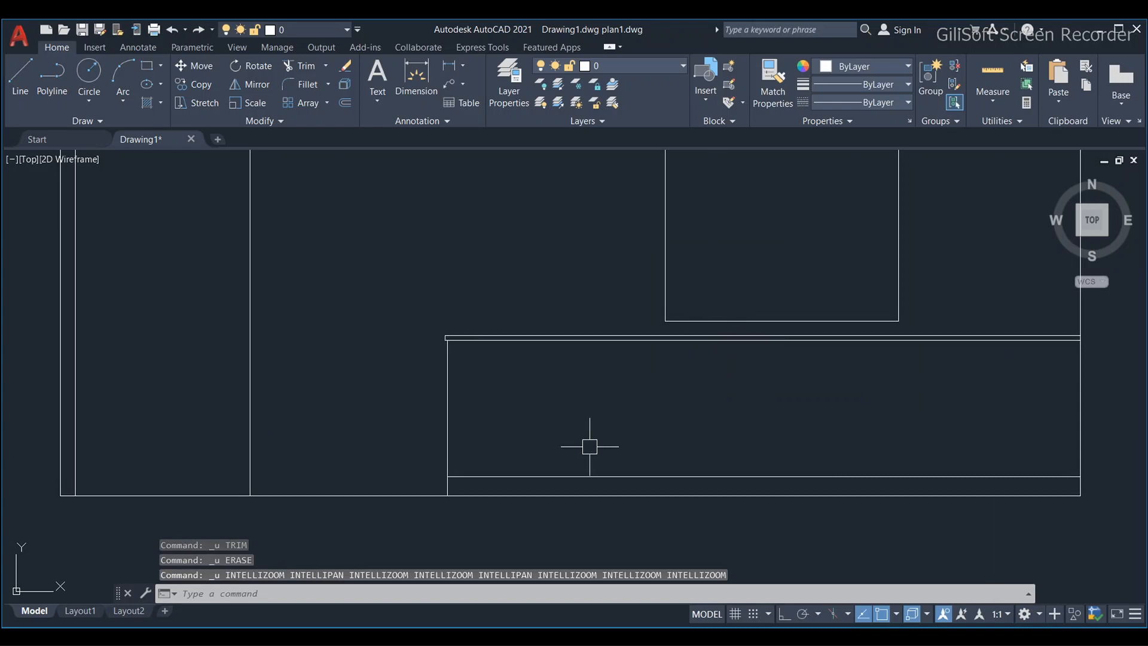
pyautogui.hotkey('ctrl', 'z')
pyautogui.hotkey('ctrl', 'z')
pyautogui.hotkey('ctrl', 'z')
pyautogui.hotkey('ctrl', 'z')
pyautogui.hotkey('ctrl', 'z')
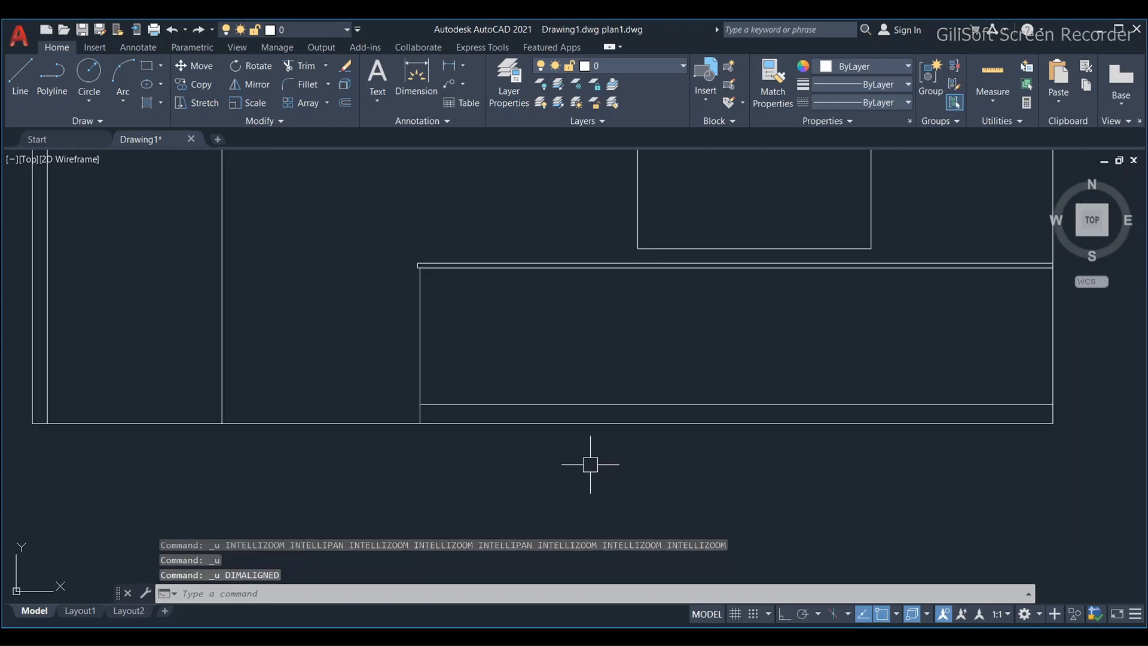
pyautogui.hotkey('ctrl', 'z')
pyautogui.hotkey('ctrl', 'z')
pyautogui.hotkey('ctrl', 'z')
pyautogui.hotkey('ctrl', 'z')
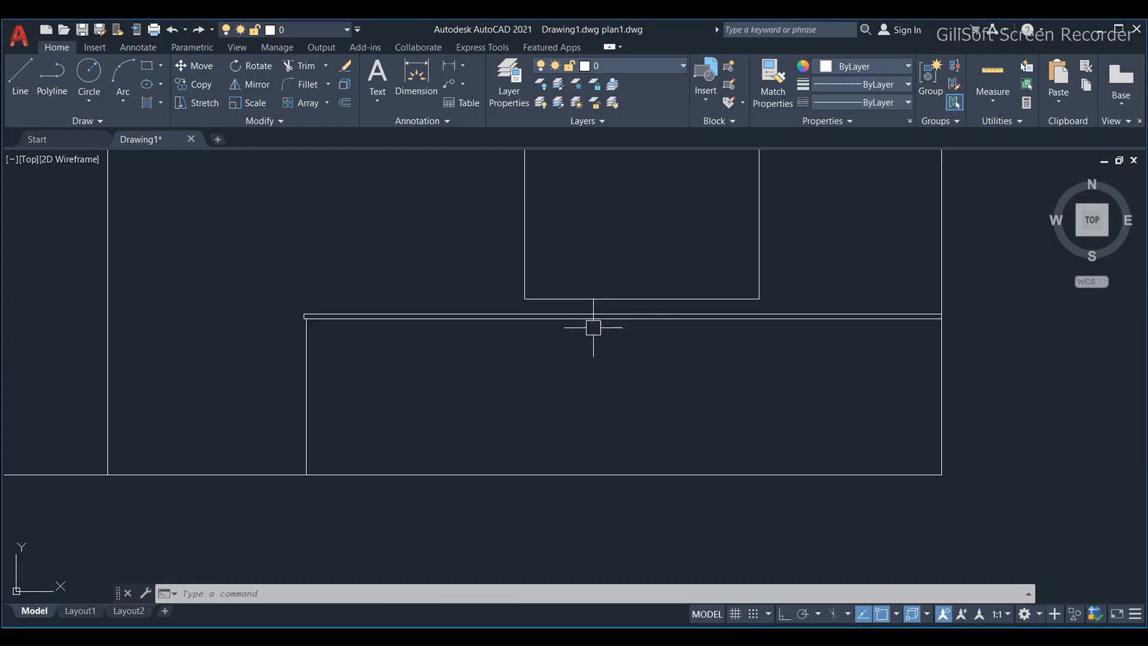
# Step: Move the square window above the counter 6 inches straight up with Ortho on
pyautogui.scroll(-6, 640, 305)
pyautogui.moveTo(640, 306); pyautogui.dragTo(638, 466, button='middle')
pyautogui.scroll(5, 646, 396)
pyautogui.write('m')
pyautogui.press('Return')
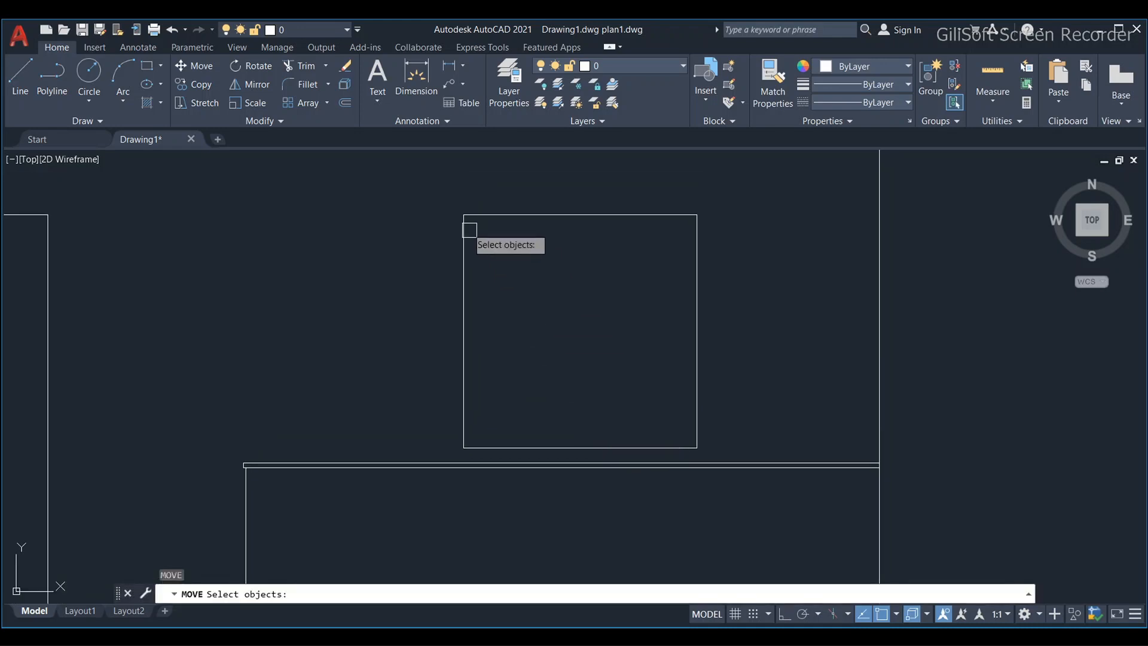
pyautogui.click(427, 195)
pyautogui.click(743, 438)
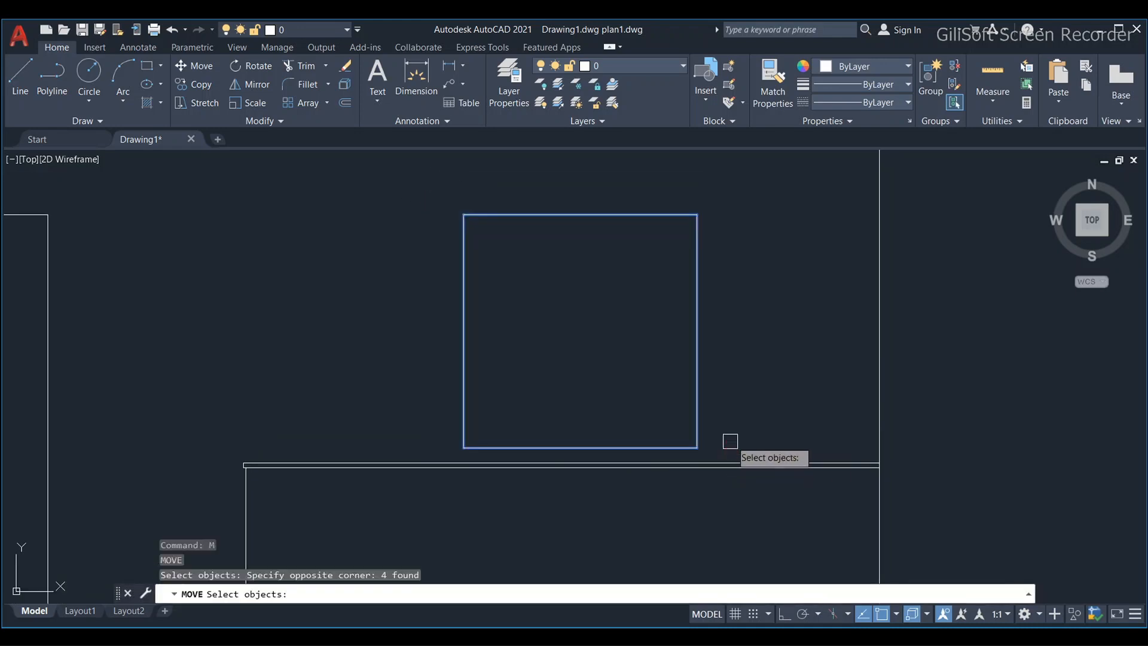
pyautogui.press('Return')
pyautogui.click(746, 413)
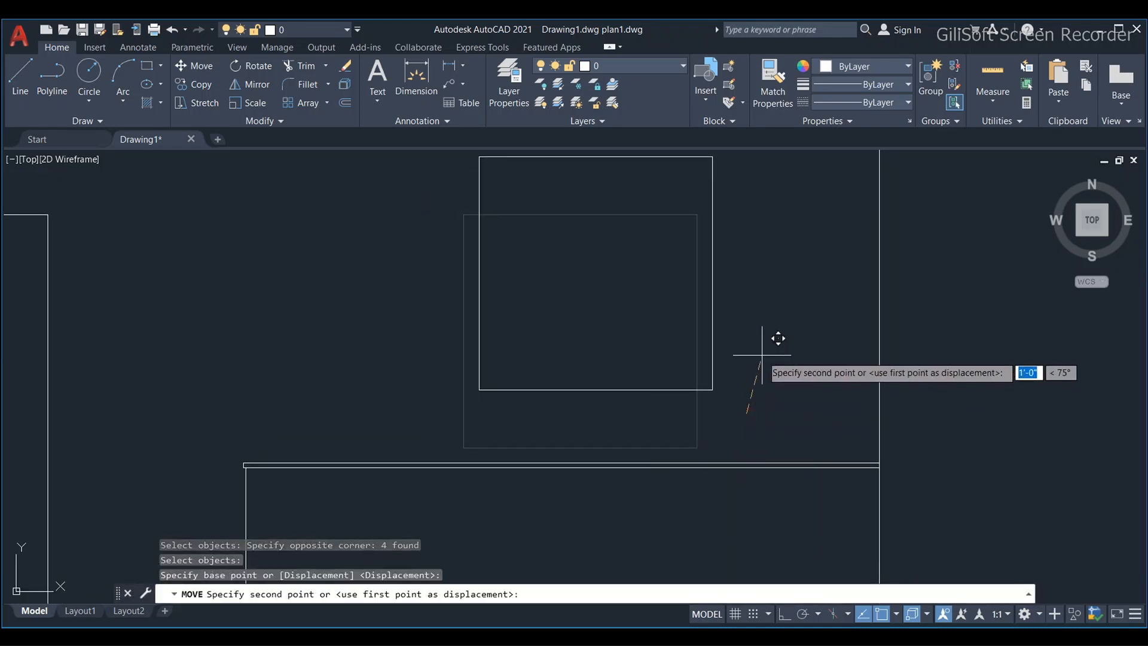
pyautogui.press('F8')
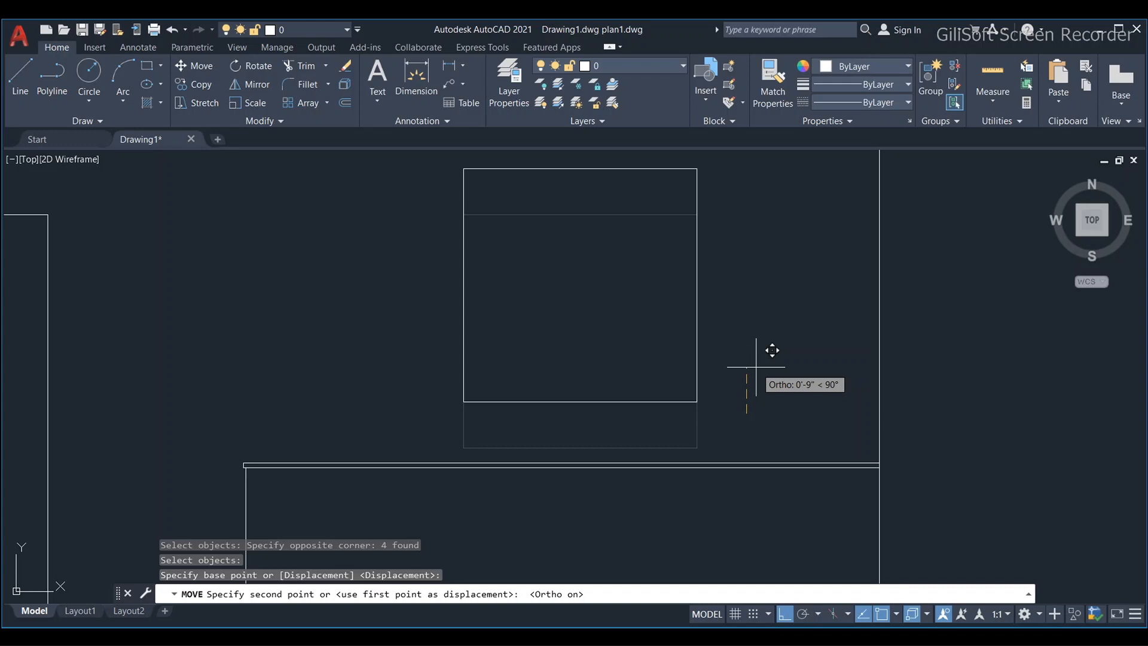
pyautogui.write('6')
pyautogui.press('Return')
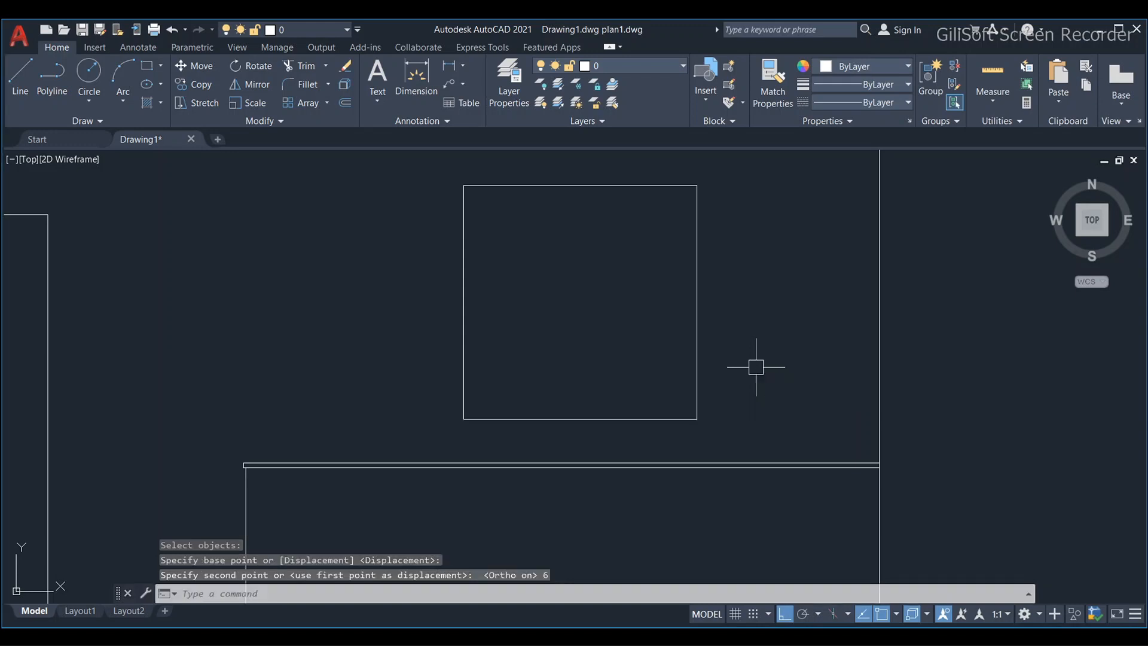
pyautogui.press('Escape')
pyautogui.press('Escape')
# Step: Offset the bottom floor line 4 inches upward to form the counter's base line
pyautogui.scroll(-2, 754, 397)
pyautogui.moveTo(701, 484); pyautogui.dragTo(685, 401, button='middle')
pyautogui.press('Escape')
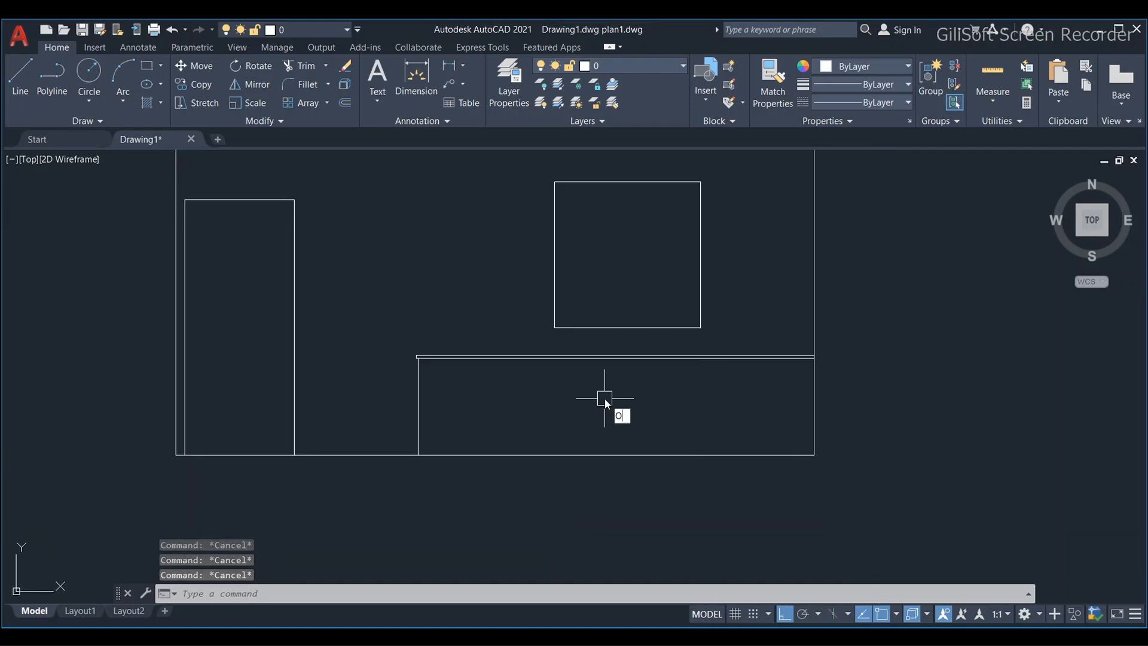
pyautogui.press('Return')
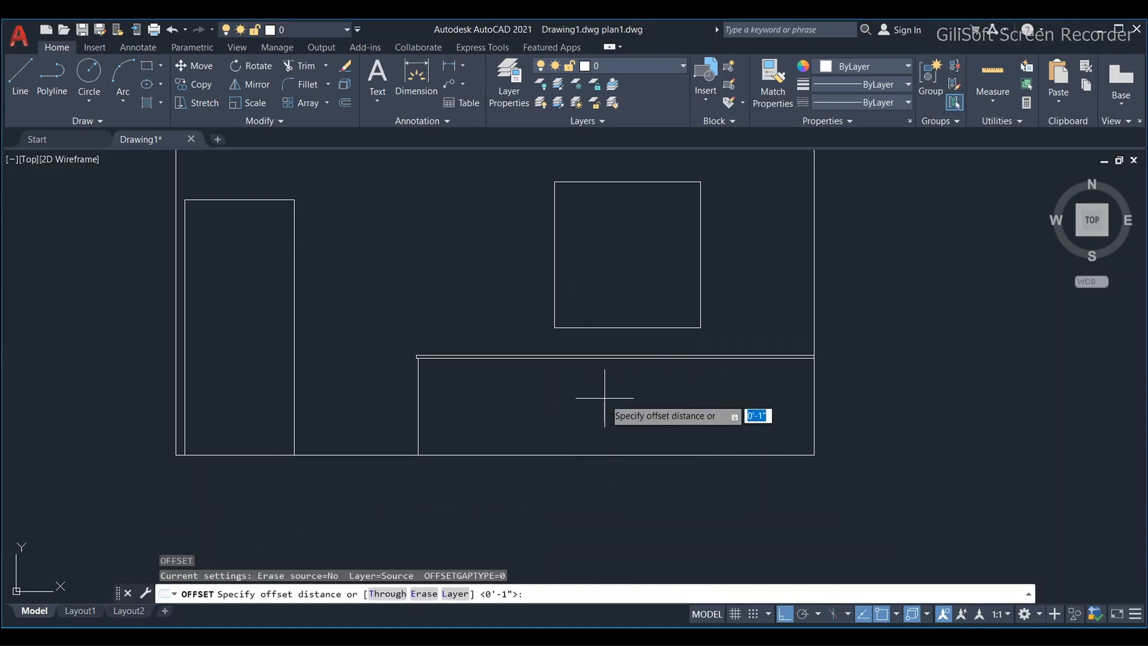
pyautogui.press('Return')
pyautogui.click(514, 454)
pyautogui.click(409, 431)
pyautogui.press('Escape')
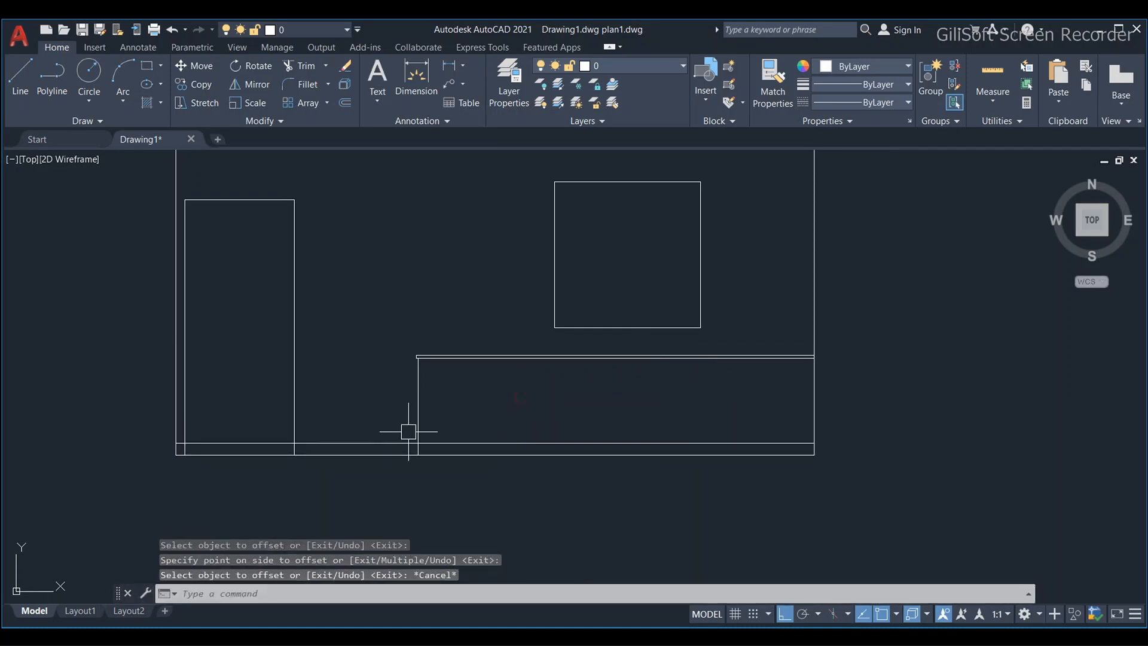
# Step: Trim away the part of the 4-inch offset line lying outside the counter's left side
pyautogui.write('tr')
pyautogui.press('Return')
pyautogui.scroll(4, 415, 427)
pyautogui.click(364, 461)
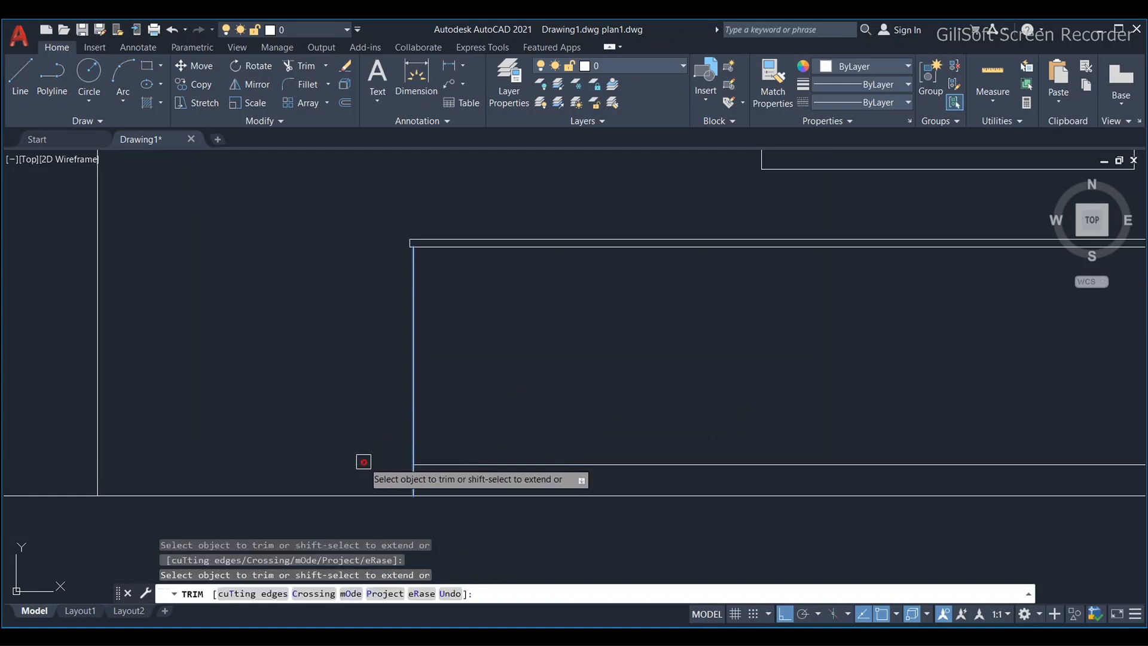
pyautogui.press('Escape')
# Step: Offset the trimmed base line 2'9" upward to mark the countertop height
pyautogui.scroll(-4, 364, 462)
pyautogui.write('o')
pyautogui.press('Return')
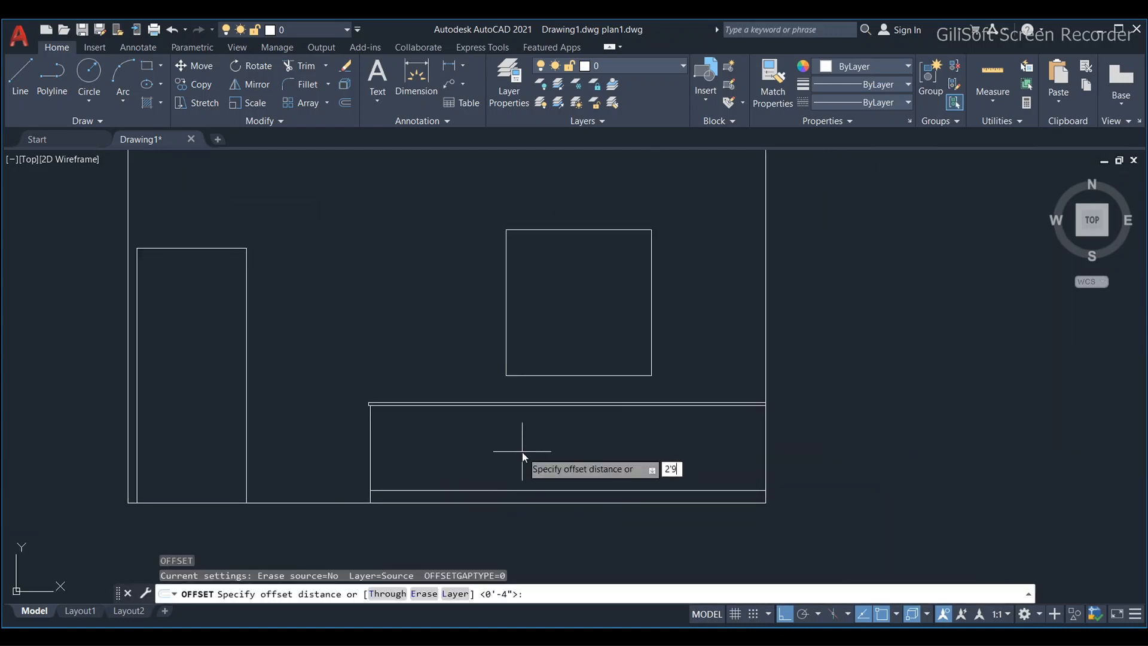
pyautogui.write("2'9")
pyautogui.press('Return')
pyautogui.click(495, 490)
pyautogui.click(532, 419)
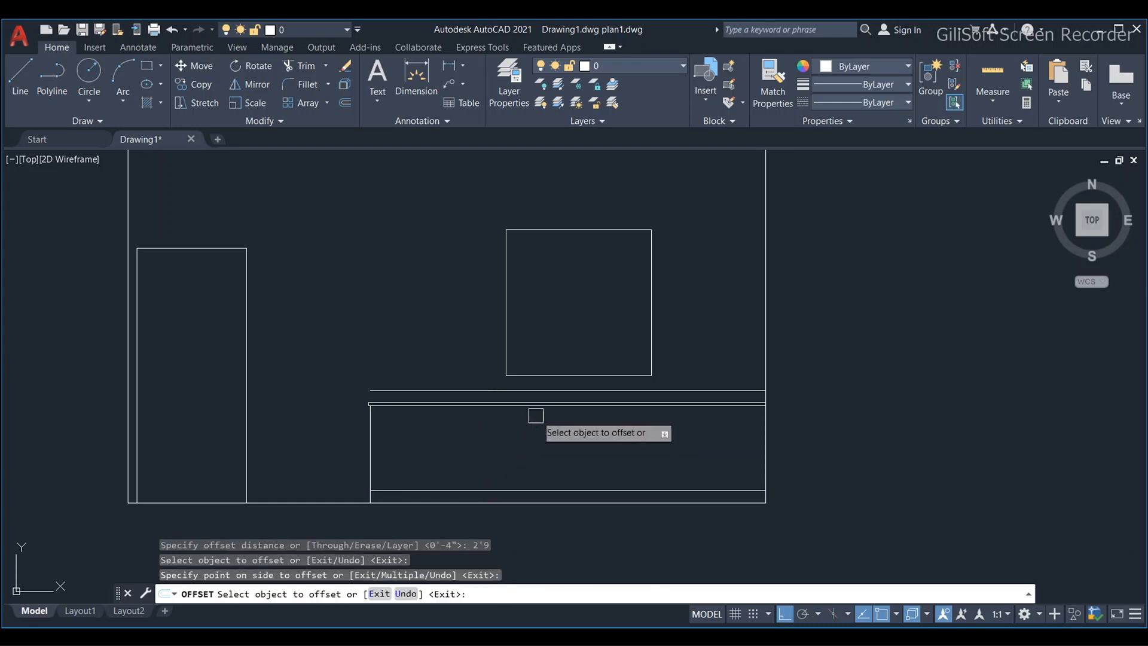
pyautogui.press('Escape')
# Step: Move the two long countertop lines straight up so the upper one lies on the 2'9" offset line
pyautogui.write('m')
pyautogui.press('Return')
pyautogui.scroll(2, 577, 418)
pyautogui.click(576, 418)
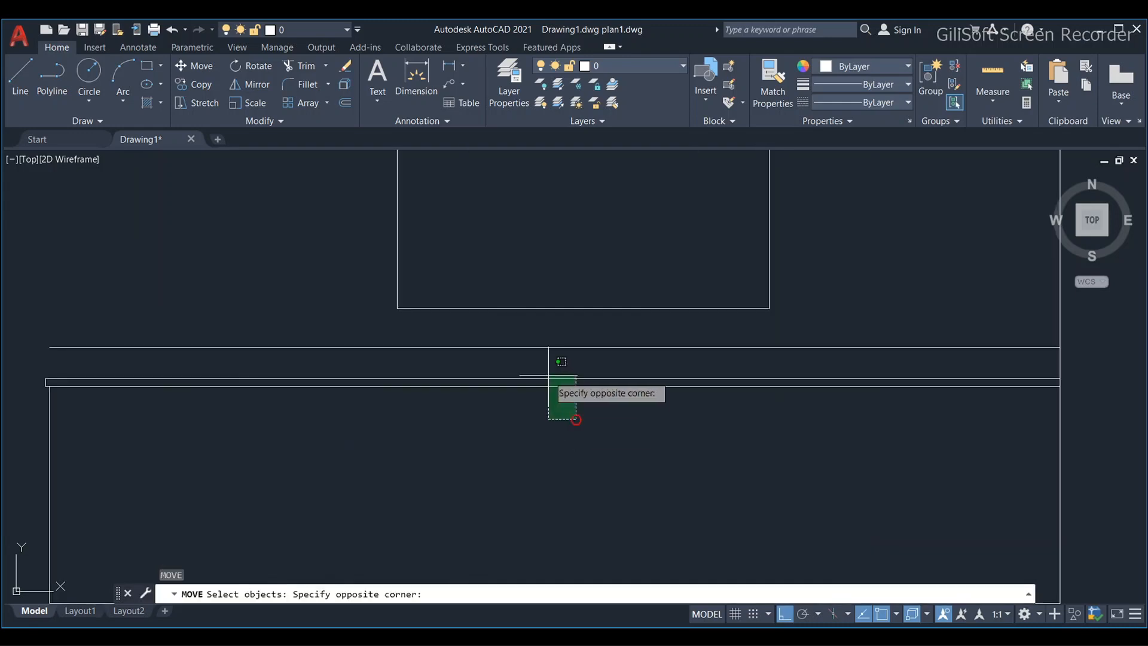
pyautogui.click(548, 372)
pyautogui.press('Return')
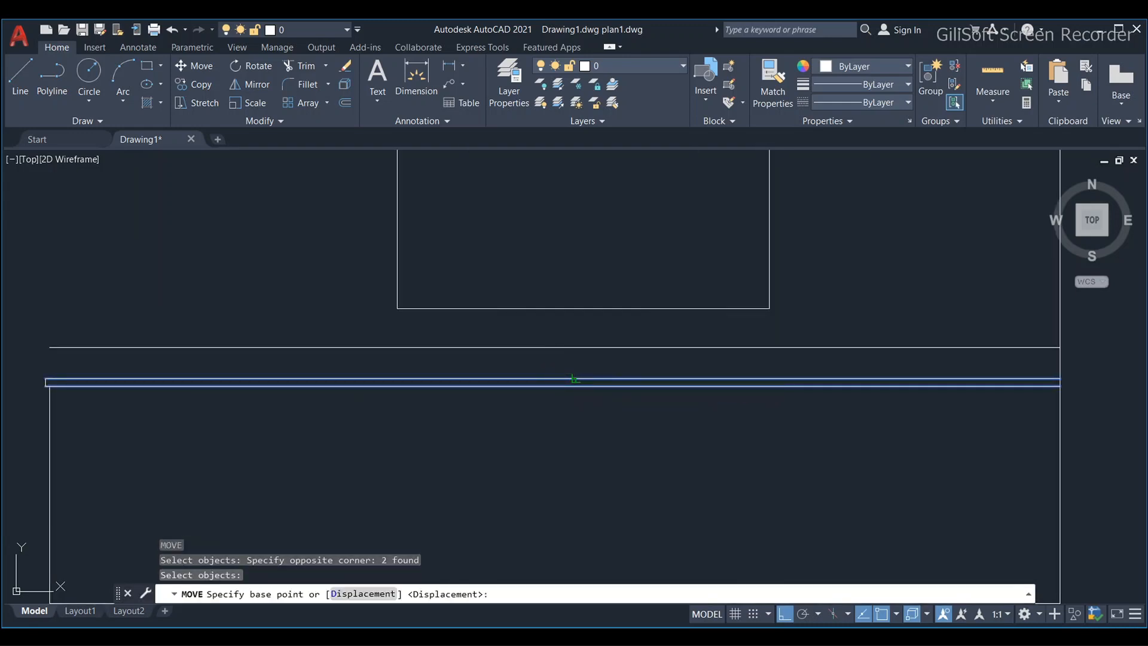
pyautogui.click(578, 373)
pyautogui.press('Escape')
pyautogui.press('Escape')
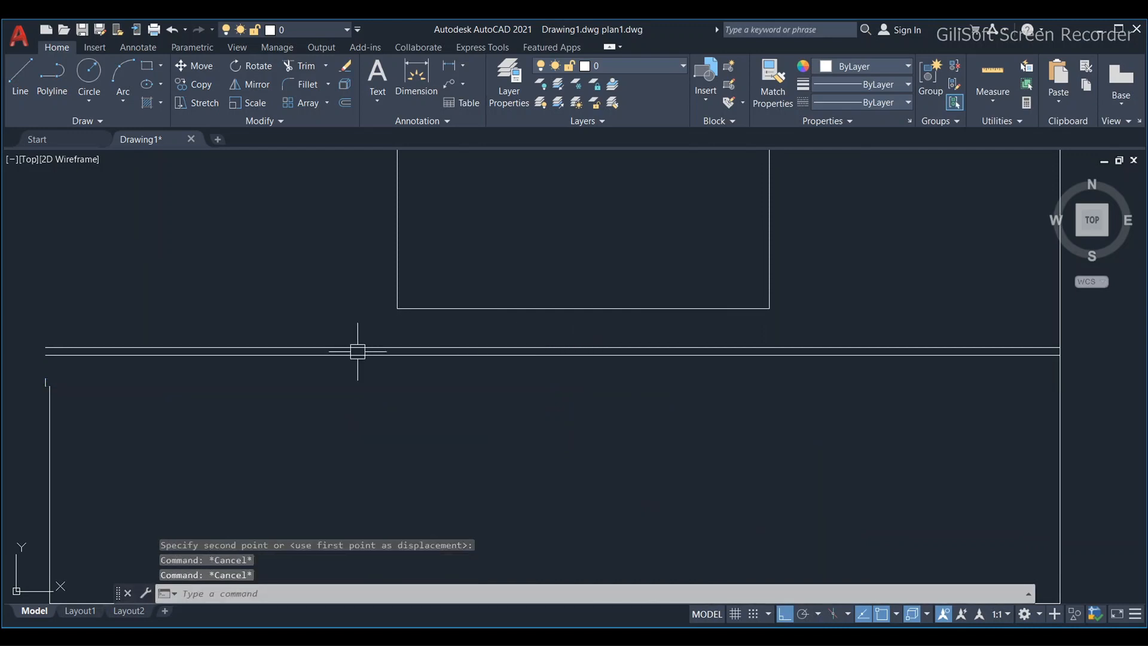
# Step: Erase one of the overlapping lines at the top edge of the countertop
pyautogui.click(282, 346)
pyautogui.write('e')
pyautogui.press('Return')
pyautogui.press('Escape')
pyautogui.moveTo(124, 387); pyautogui.dragTo(274, 403, button='middle')
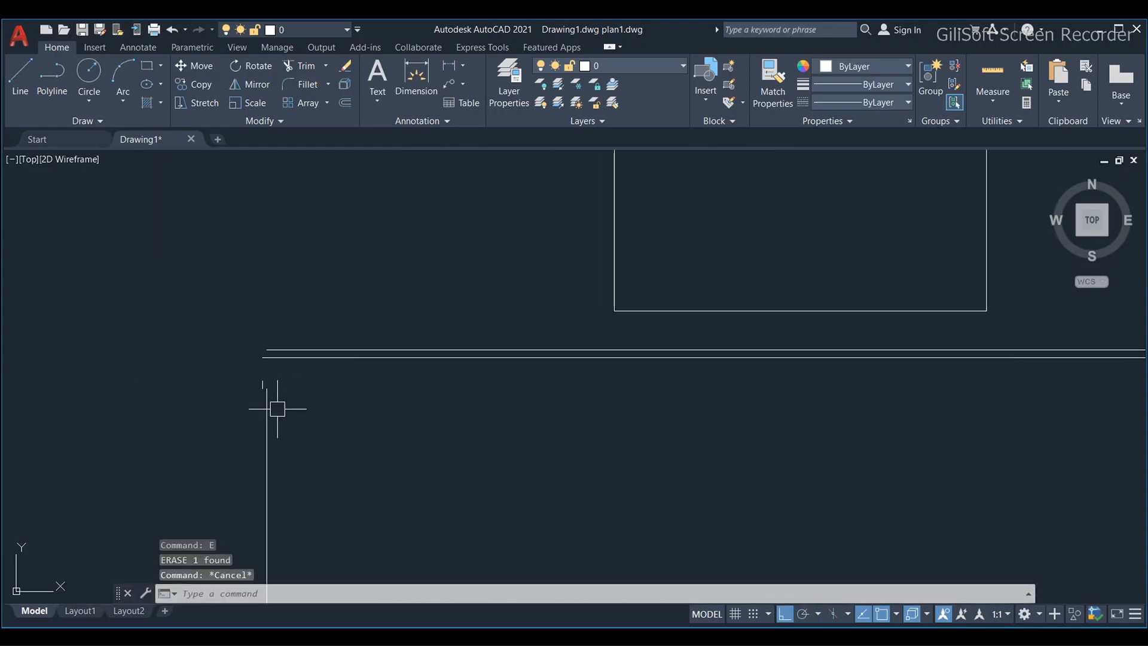
# Step: Fillet the short end line with the upper and lower countertop lines at radius 0 to close the countertop's left end
pyautogui.scroll(2, 265, 406)
pyautogui.write('f')
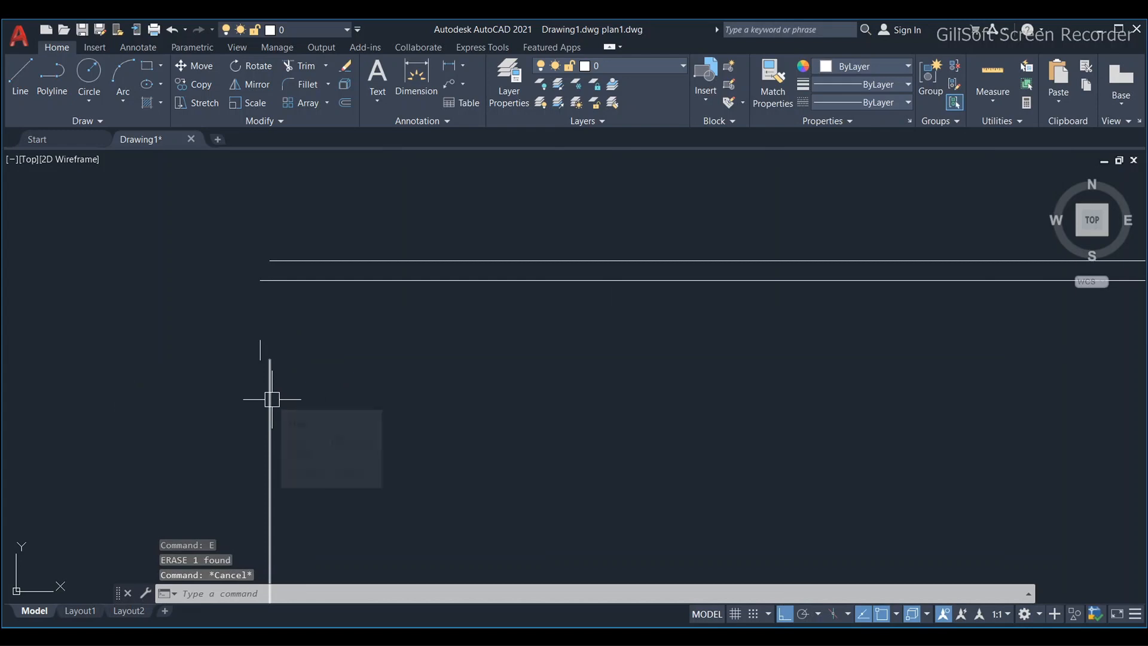
pyautogui.press('Return')
pyautogui.click(265, 343)
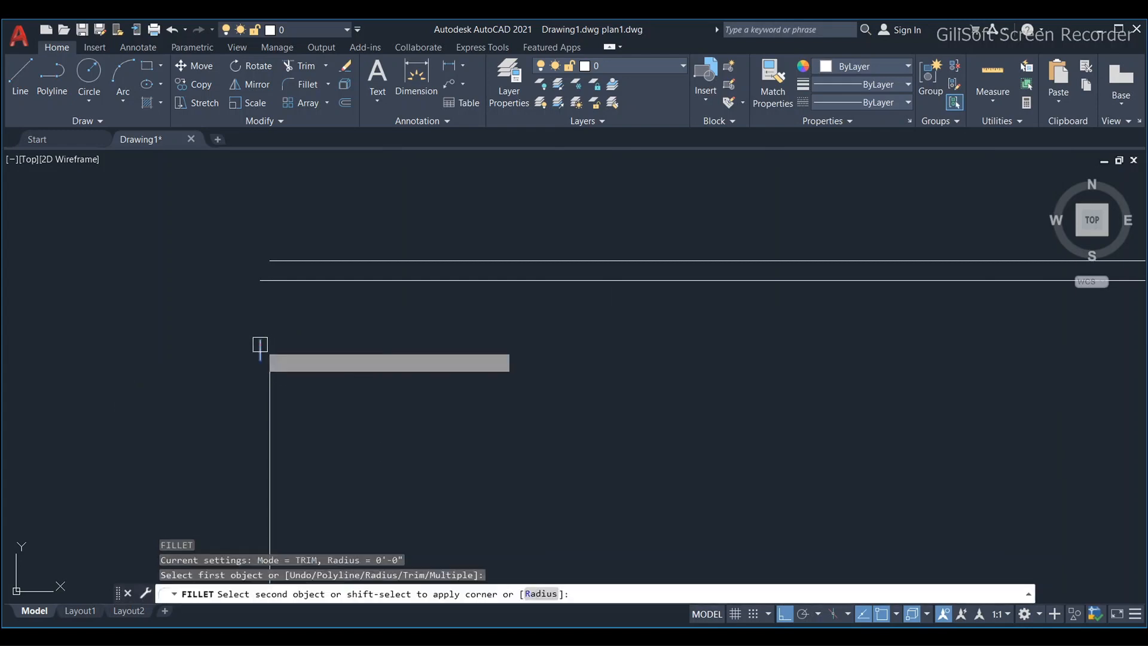
pyautogui.click(341, 258)
pyautogui.press('Return')
pyautogui.scroll(2, 264, 270)
pyautogui.click(262, 272)
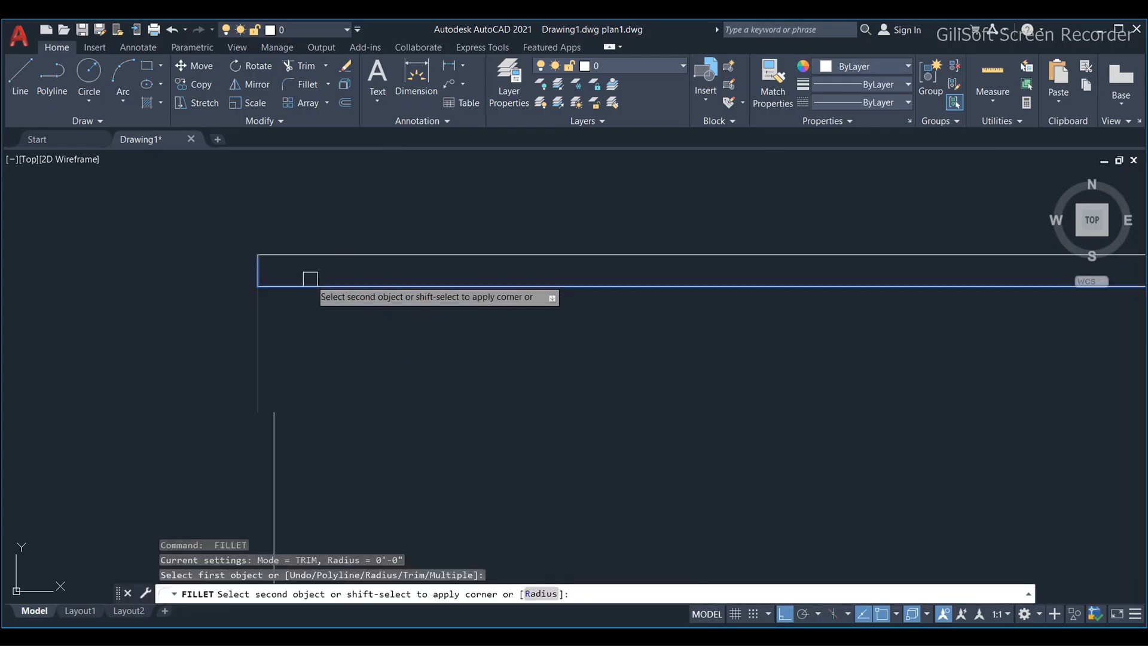
pyautogui.press('Escape')
pyautogui.press('Escape')
# Step: Extend the counter's left side line up to the underside of the countertop
pyautogui.write('ex')
pyautogui.press('Return')
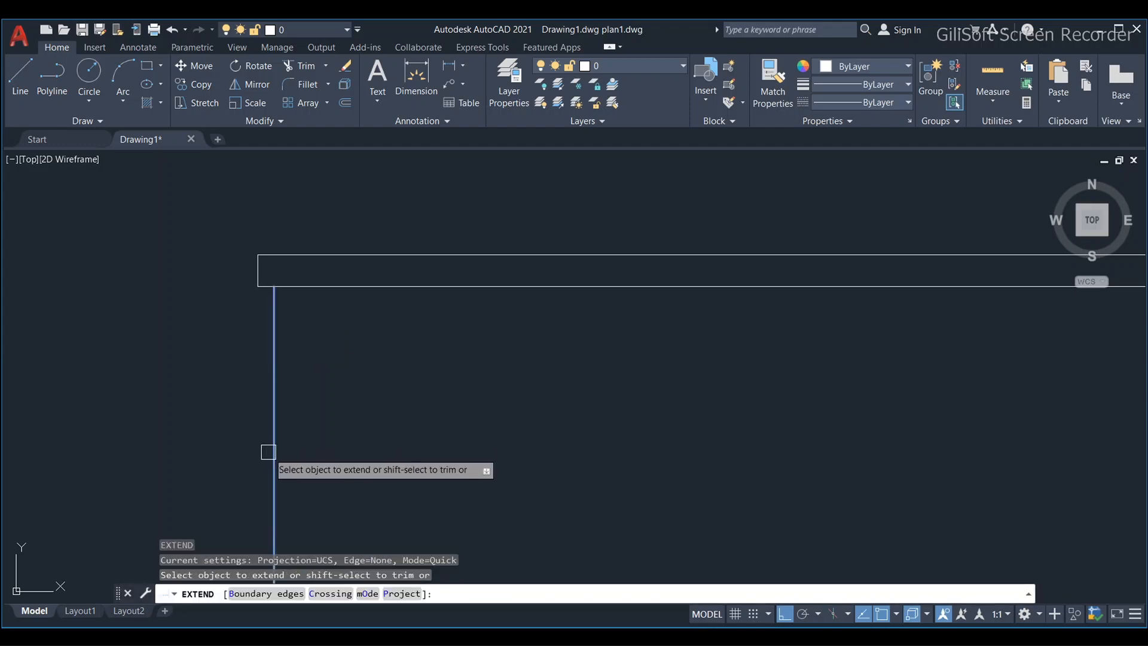
pyautogui.press('Escape')
pyautogui.press('Escape')
pyautogui.scroll(-2, 405, 379)
pyautogui.moveTo(405, 380)
pyautogui.mouseDown(button='middle')
pyautogui.moveTo(460, 380)
pyautogui.moveTo(391, 364)
pyautogui.mouseUp(button='middle')
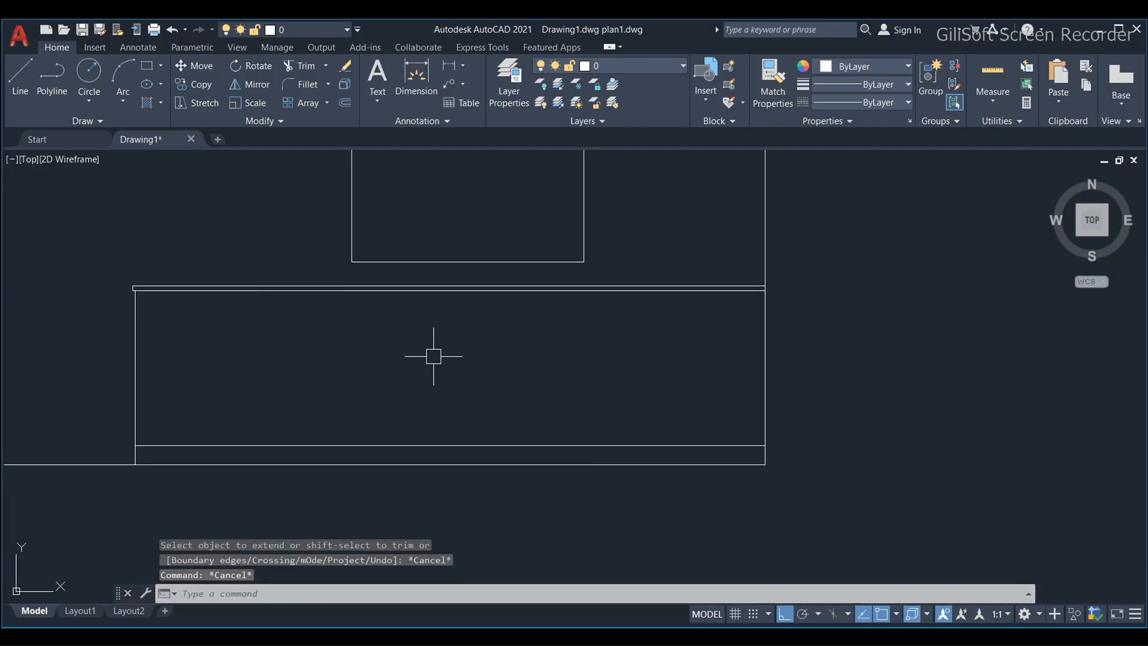
# Step: Hatch the 4-inch base strip below the counter with the AR-CONC pattern
pyautogui.moveTo(323, 386); pyautogui.dragTo(451, 377, button='middle')
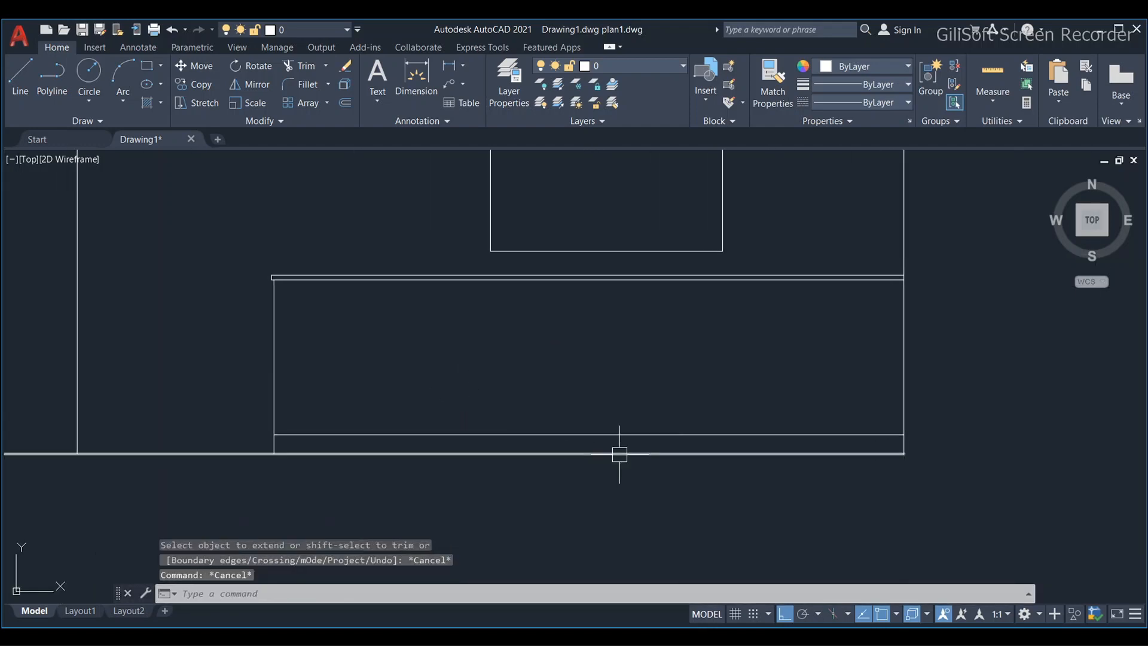
pyautogui.write('h')
pyautogui.press('Return')
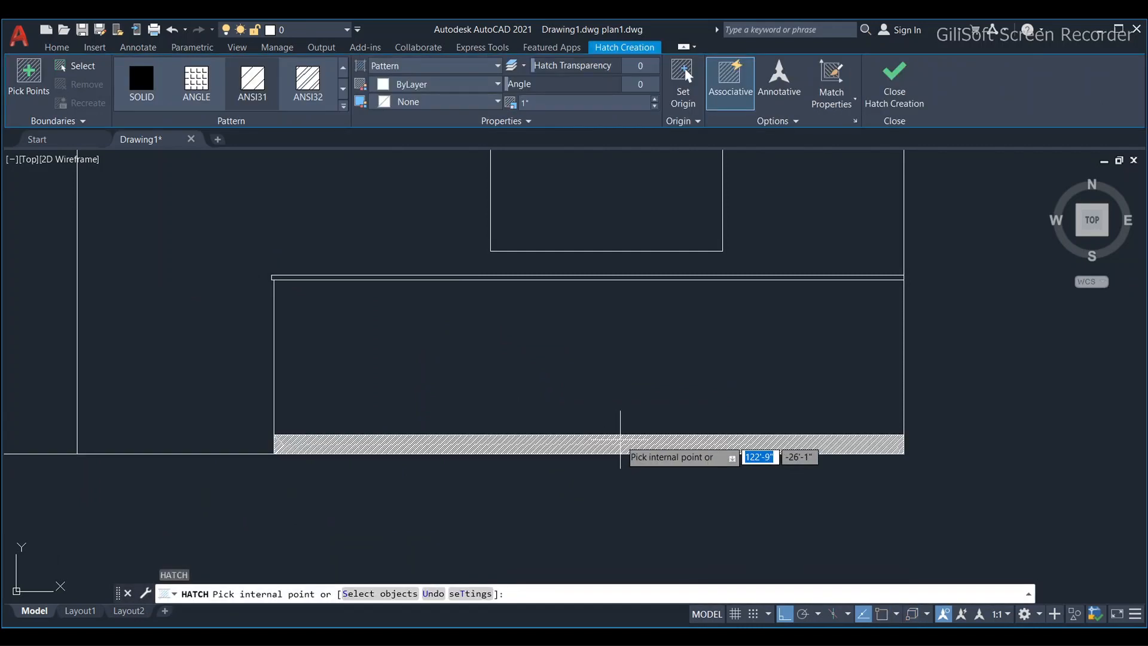
pyautogui.scroll(-3, 298, 86)
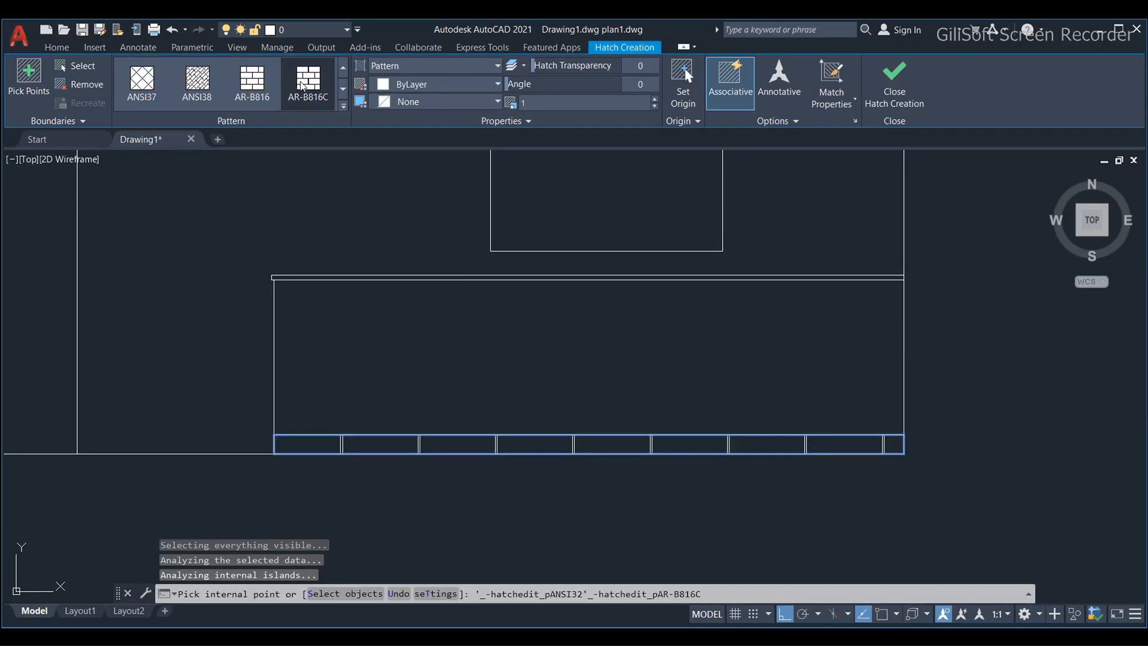
pyautogui.scroll(-1, 296, 86)
pyautogui.scroll(2, 311, 90)
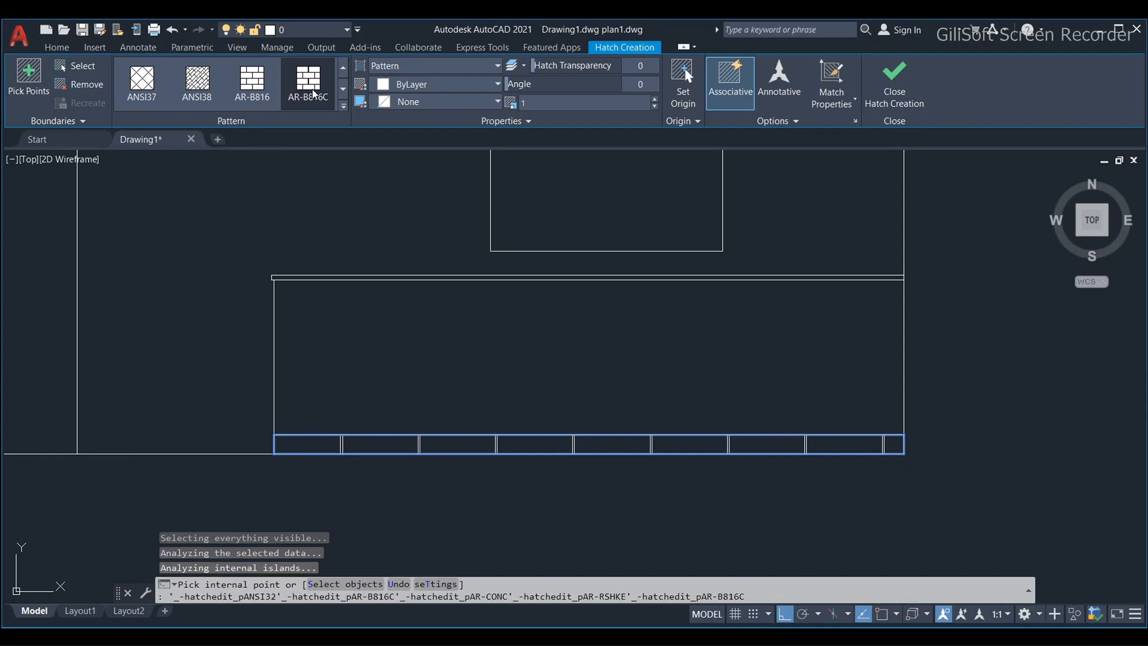
pyautogui.scroll(-1, 313, 91)
pyautogui.click(313, 90)
pyautogui.press('Escape')
pyautogui.press('Escape')
pyautogui.press('Escape')
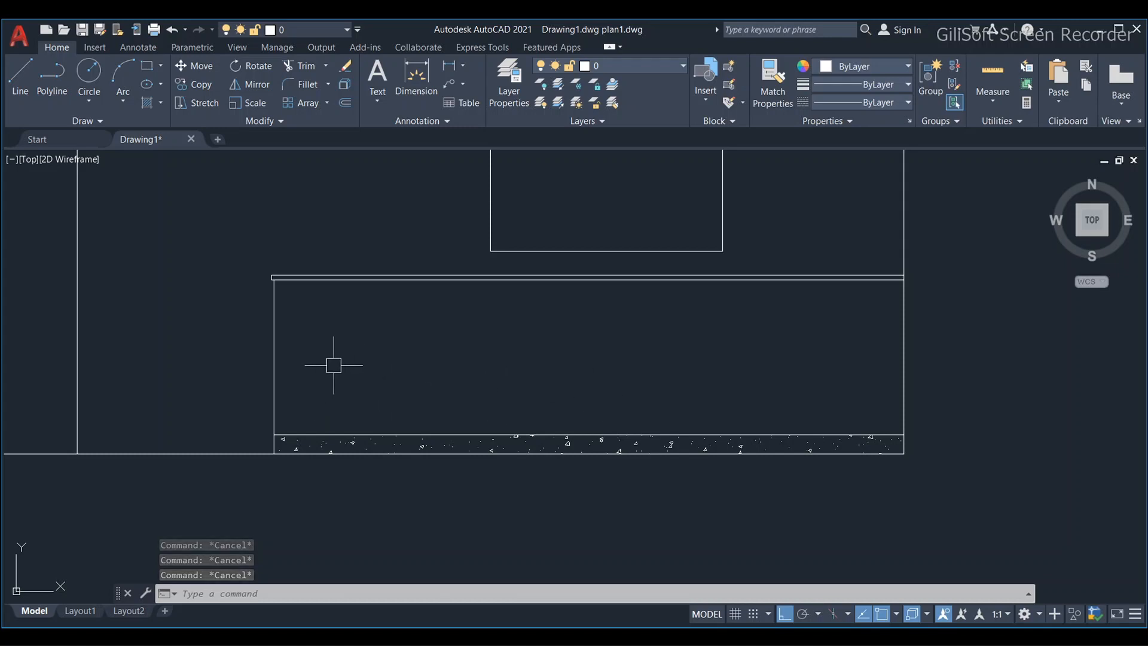
pyautogui.write('o')
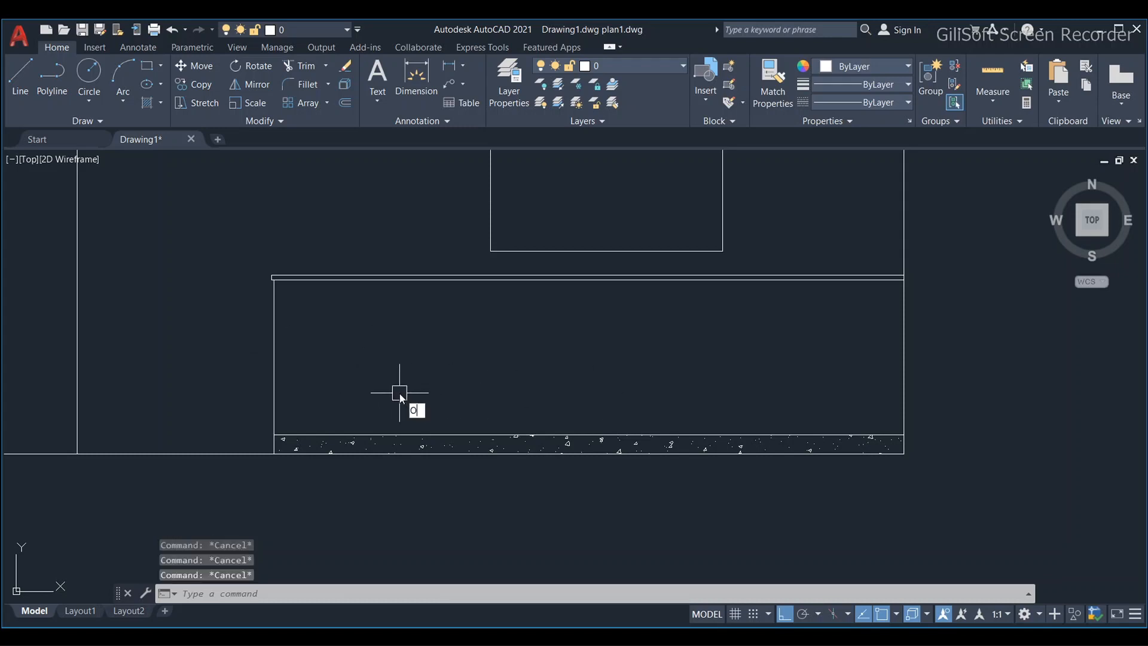
pyautogui.press('Return')
pyautogui.press('Escape')
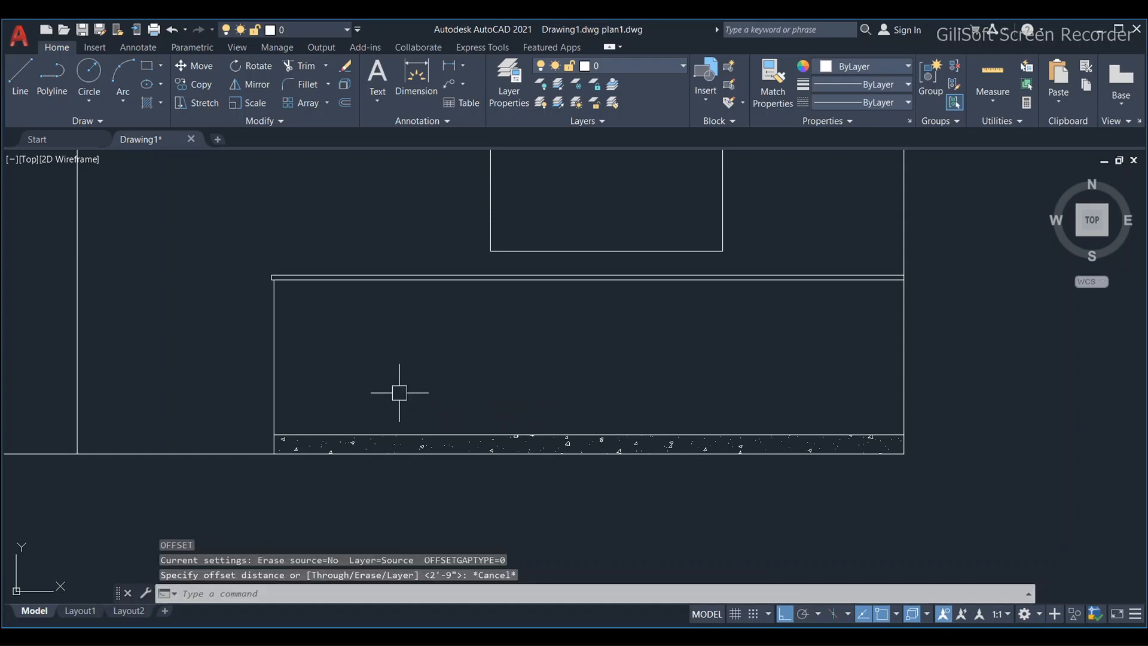
# Step: Measure the counter's width between its left and right sides with a temporary aligned dimension
pyautogui.write('DA')
pyautogui.press('Return')
pyautogui.click(273, 366)
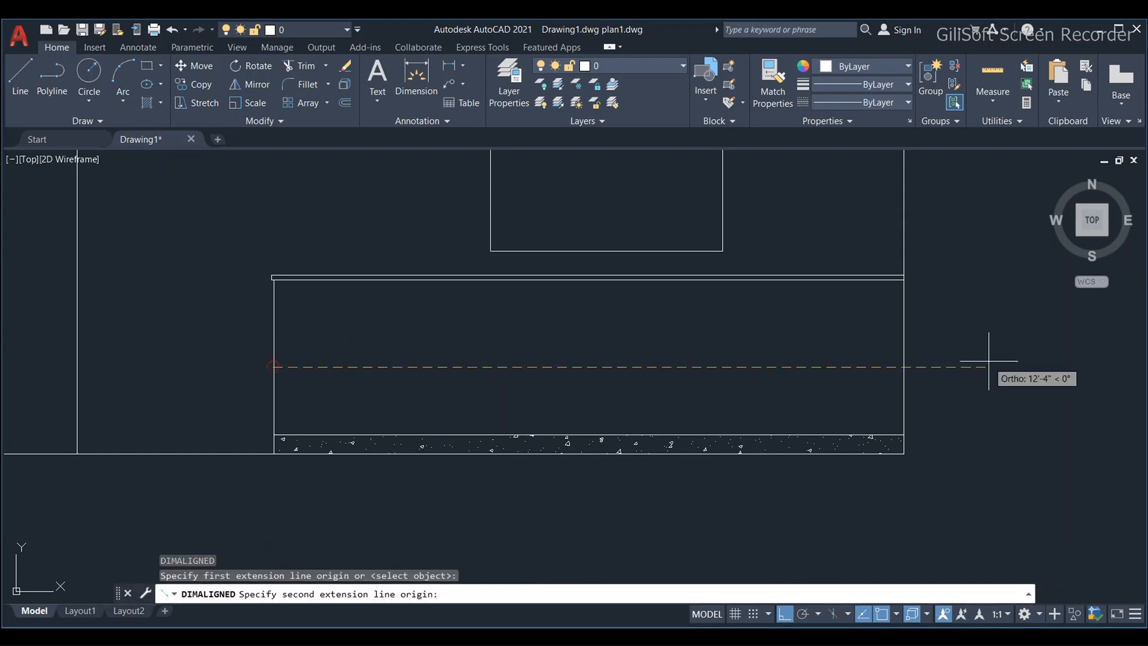
pyautogui.click(904, 361)
pyautogui.press('Escape')
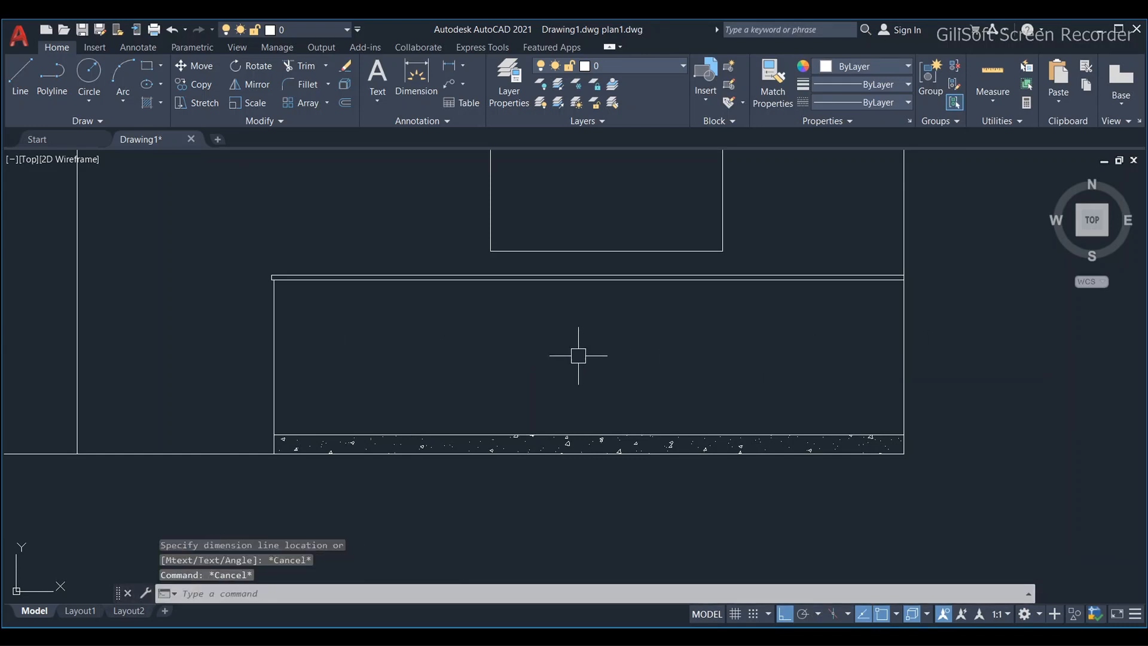
# Step: Offset the counter's left side line and the right wall line 5 inches inward
pyautogui.write('o')
pyautogui.press('Return')
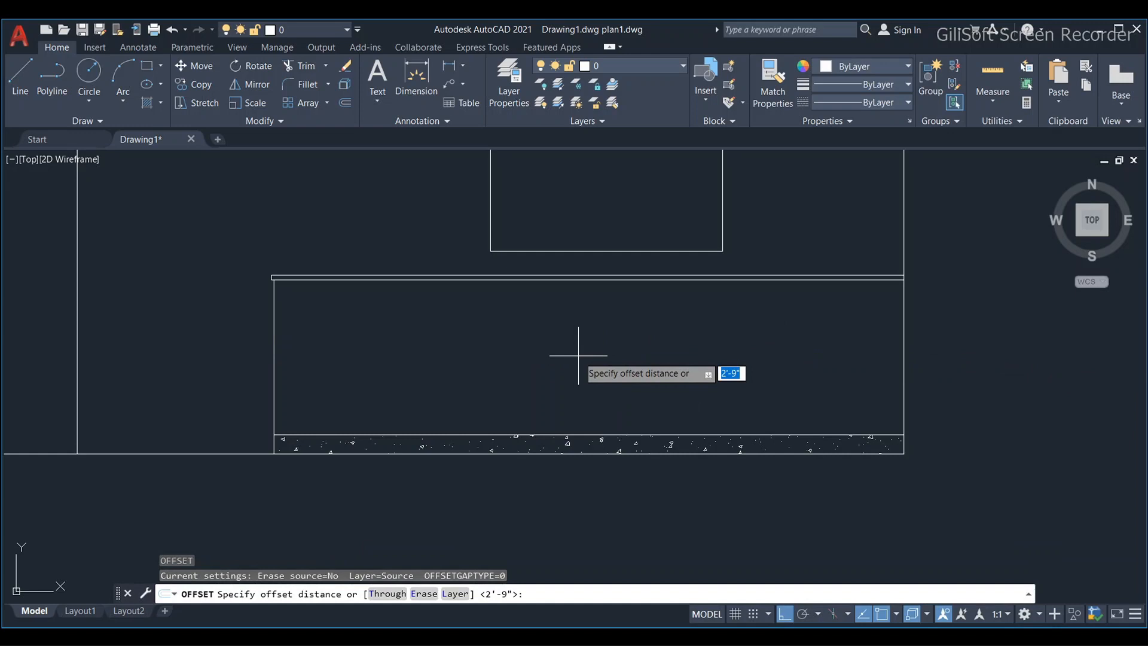
pyautogui.write('5')
pyautogui.press('Return')
pyautogui.click(274, 354)
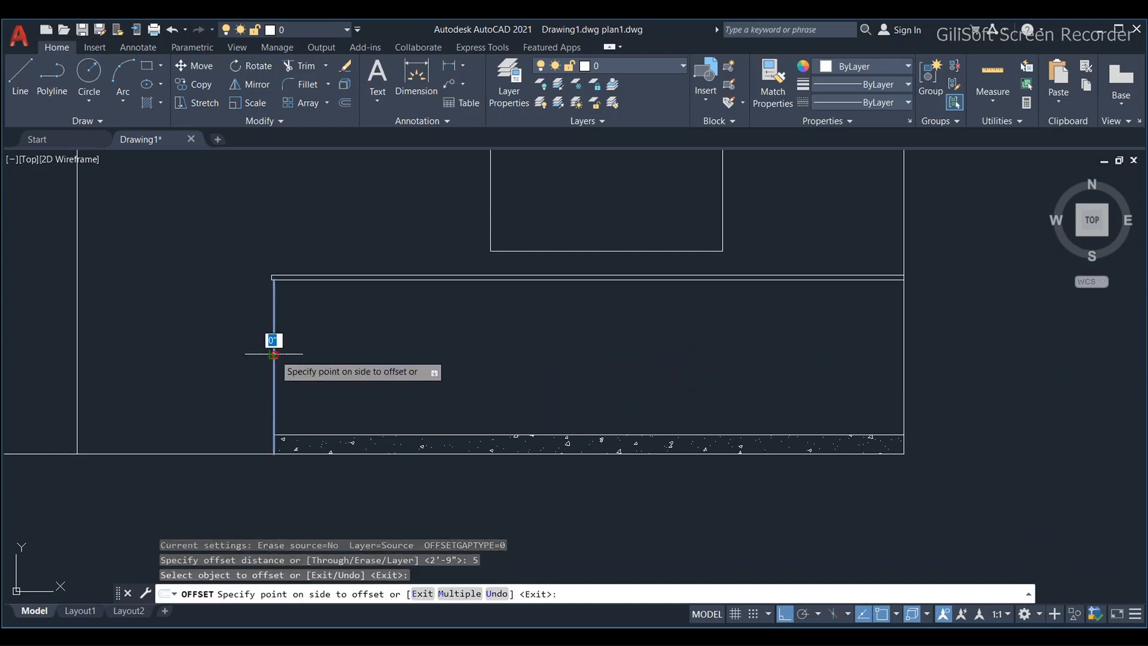
pyautogui.click(311, 356)
pyautogui.click(904, 366)
pyautogui.click(763, 371)
pyautogui.press('Escape')
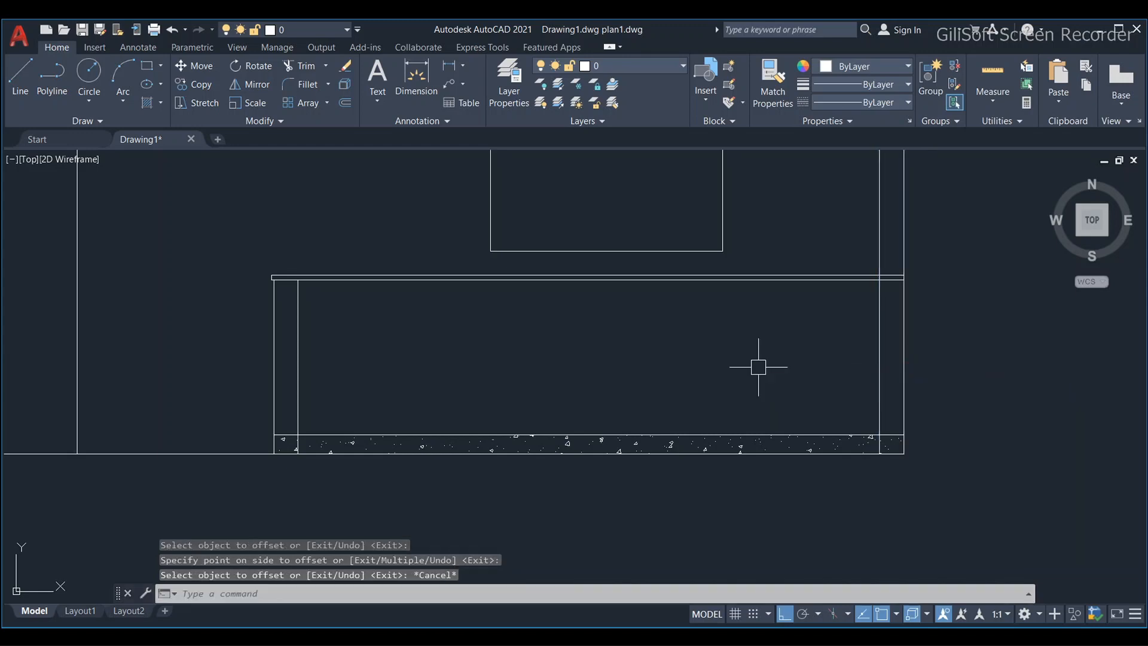
pyautogui.press('Escape')
pyautogui.press('Escape')
# Step: Trim both 5-inch offset verticals where they run below the counter's base line
pyautogui.write('tr')
pyautogui.press('Return')
pyautogui.write('t')
pyautogui.press('Return')
pyautogui.click(410, 432)
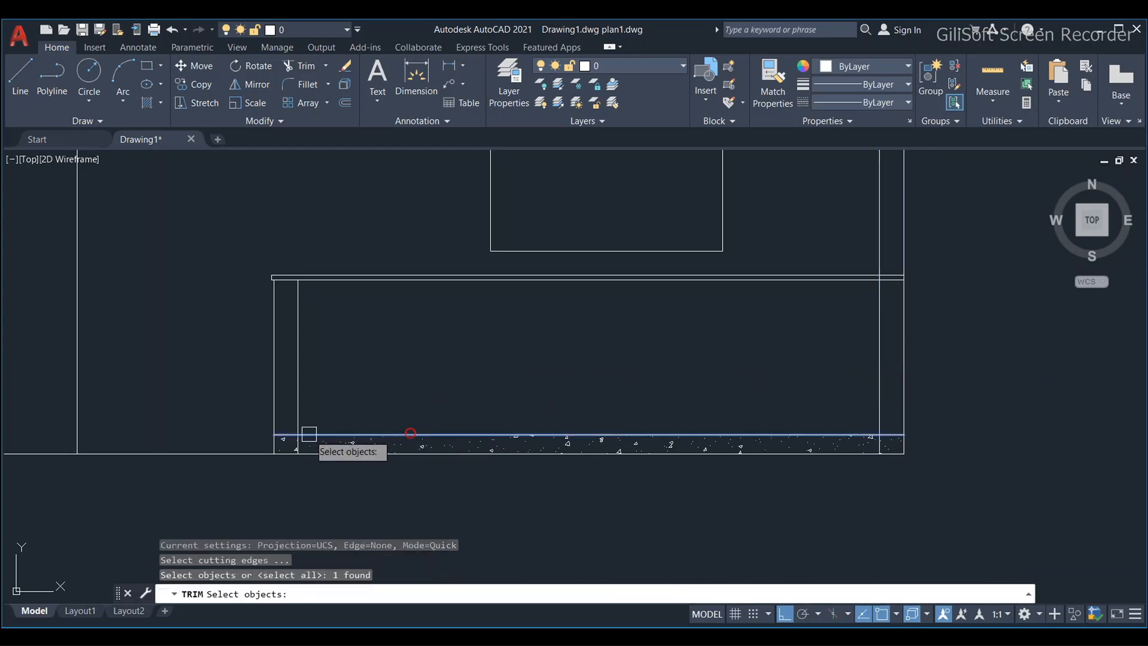
pyautogui.press('Return')
pyautogui.scroll(2, 264, 438)
pyautogui.click(352, 446)
pyautogui.scroll(-3, 357, 448)
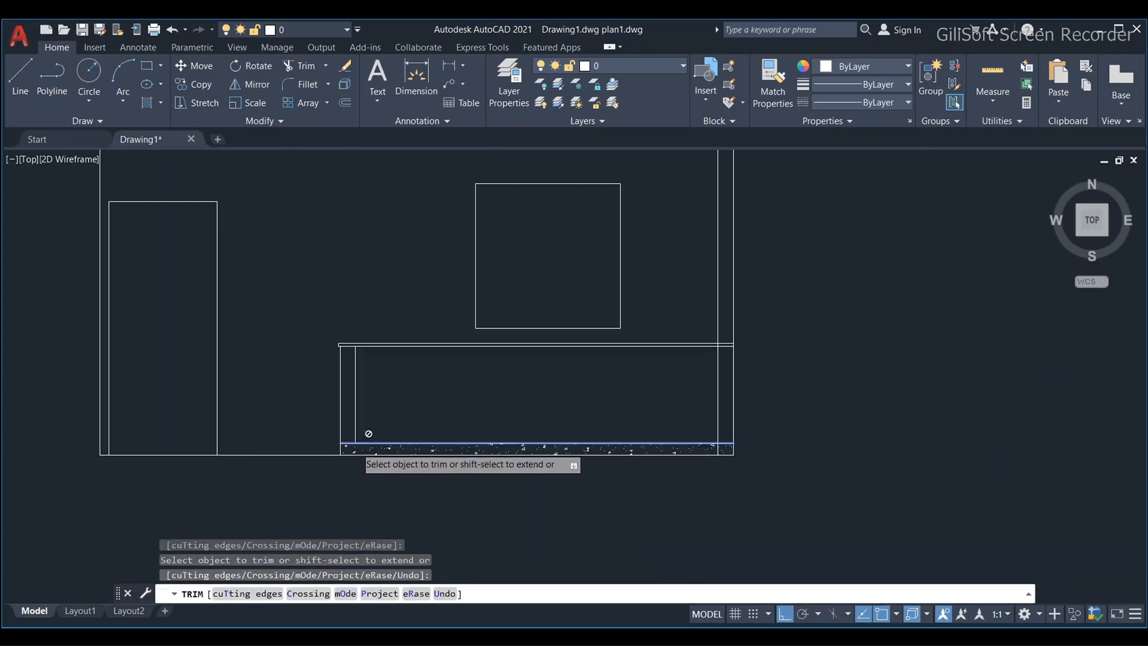
pyautogui.scroll(4, 727, 455)
pyautogui.click(705, 442)
pyautogui.scroll(-2, 705, 441)
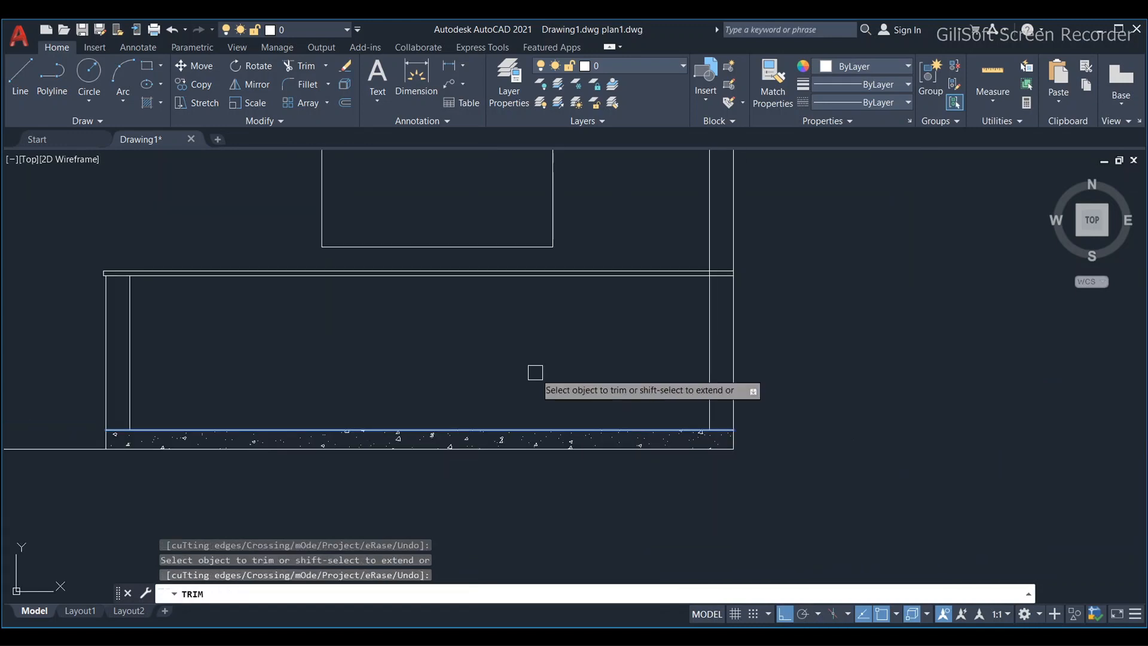
pyautogui.press('Escape')
# Step: Trim the right offset vertical above the underside of the countertop
pyautogui.press('Return')
pyautogui.write('t')
pyautogui.press('Return')
pyautogui.click(538, 275)
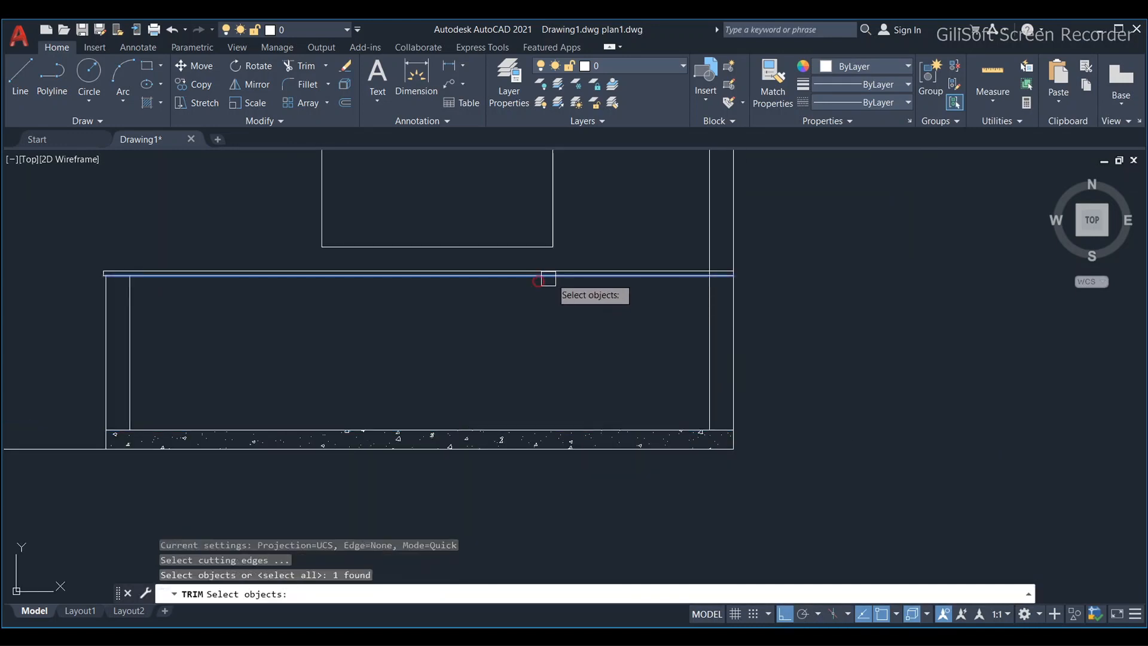
pyautogui.press('Return')
pyautogui.click(706, 248)
pyautogui.press('Escape')
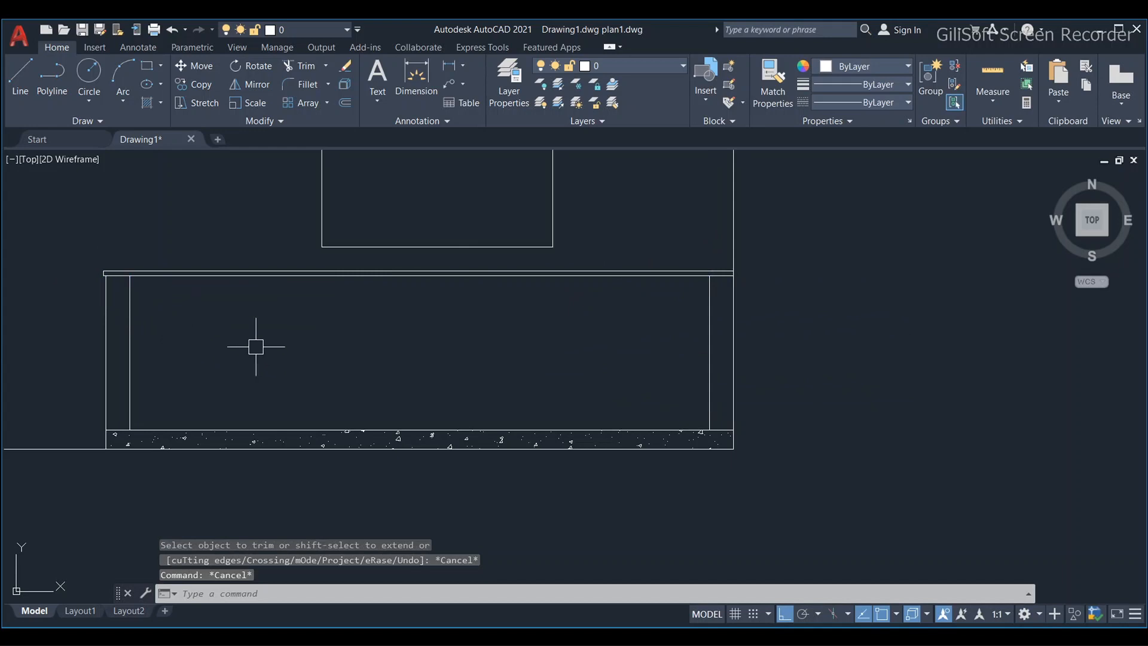
pyautogui.moveTo(256, 347); pyautogui.dragTo(374, 369, button='middle')
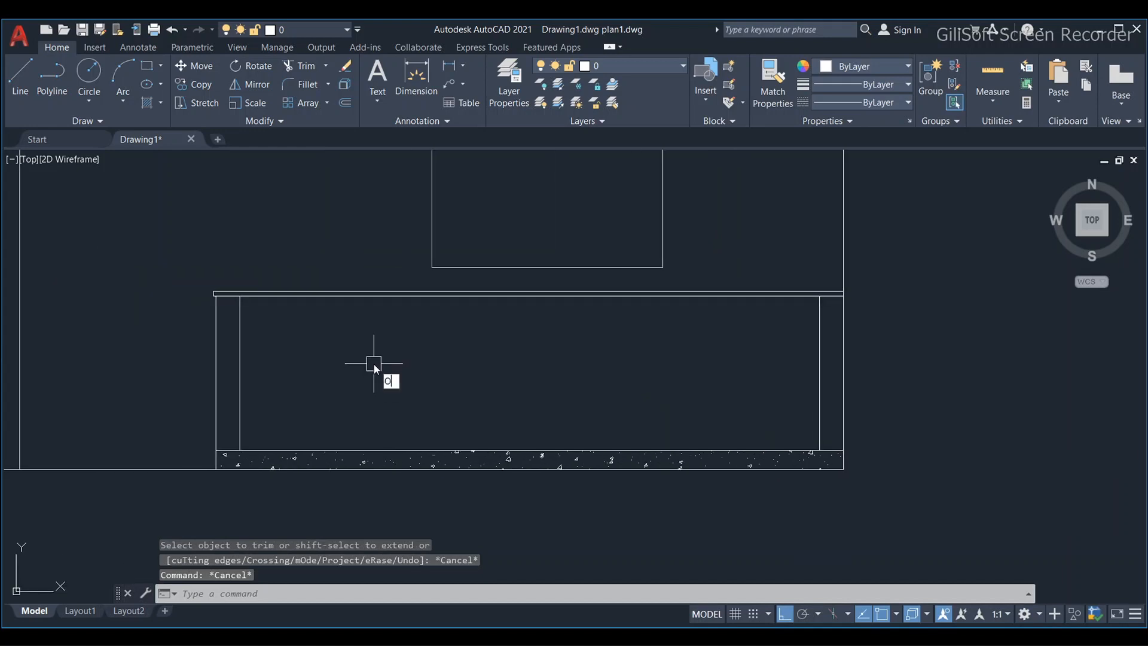
pyautogui.press('Return')
pyautogui.write('6')
pyautogui.press('Escape')
# Step: Offset the underside line of the countertop 4 inches downward
pyautogui.press('Return')
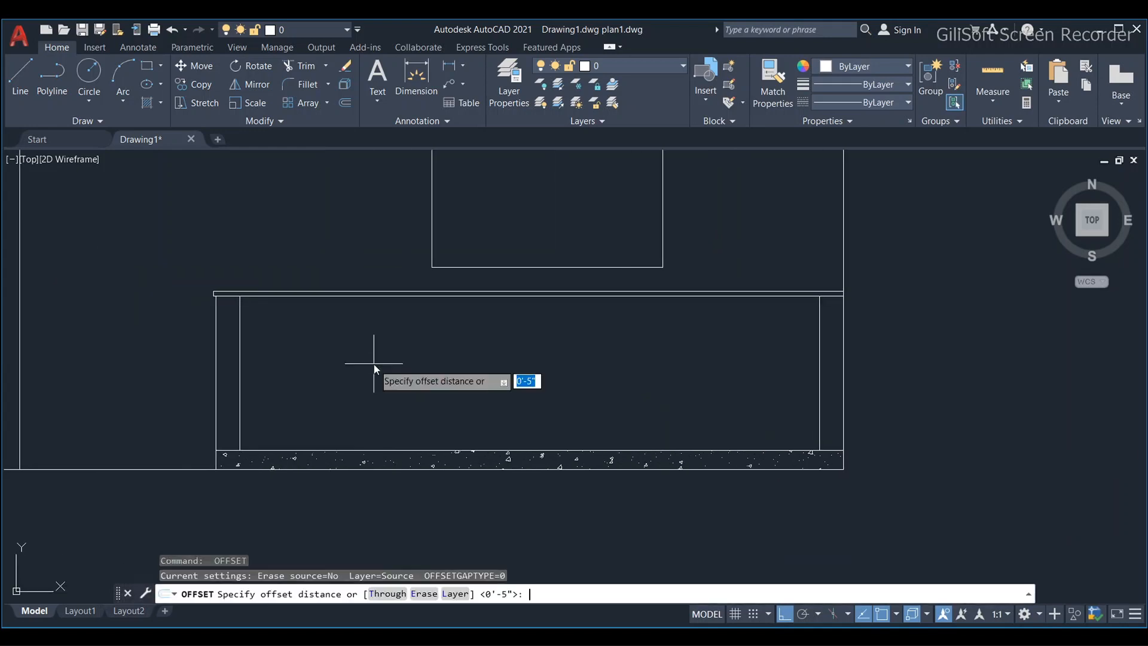
pyautogui.write('4')
pyautogui.press('Return')
pyautogui.click(295, 298)
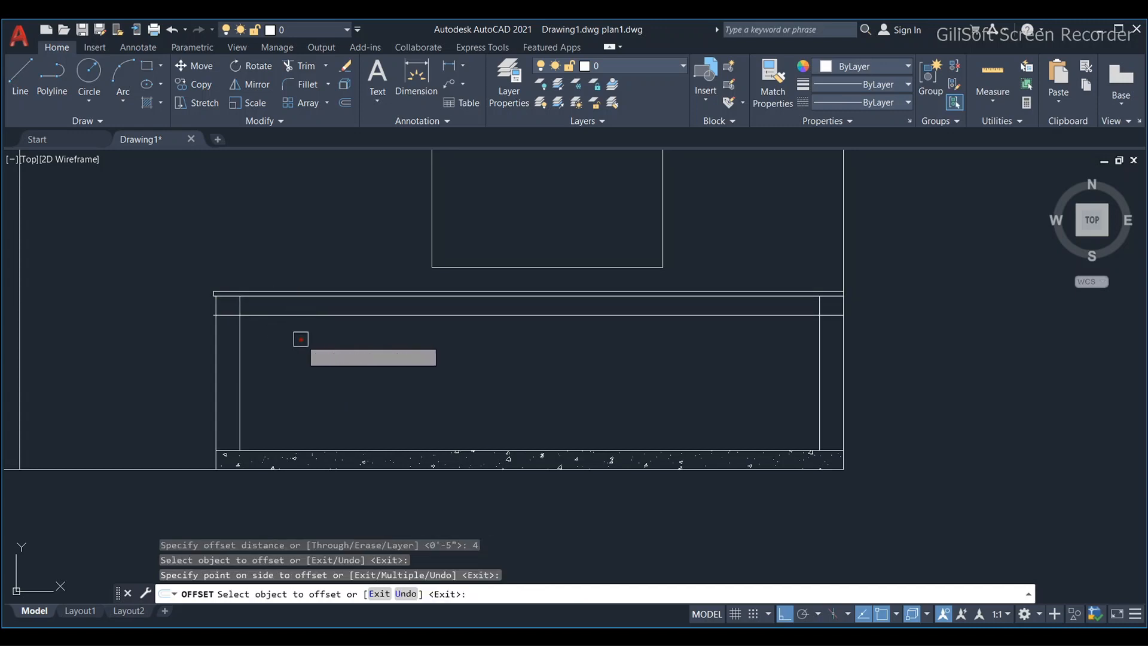
pyautogui.click(287, 329)
pyautogui.press('Escape')
pyautogui.press('Escape')
# Step: Fillet the new horizontal line with both inner verticals at radius 0 to form the panel's upper corners
pyautogui.write('f')
pyautogui.press('Return')
pyautogui.click(263, 315)
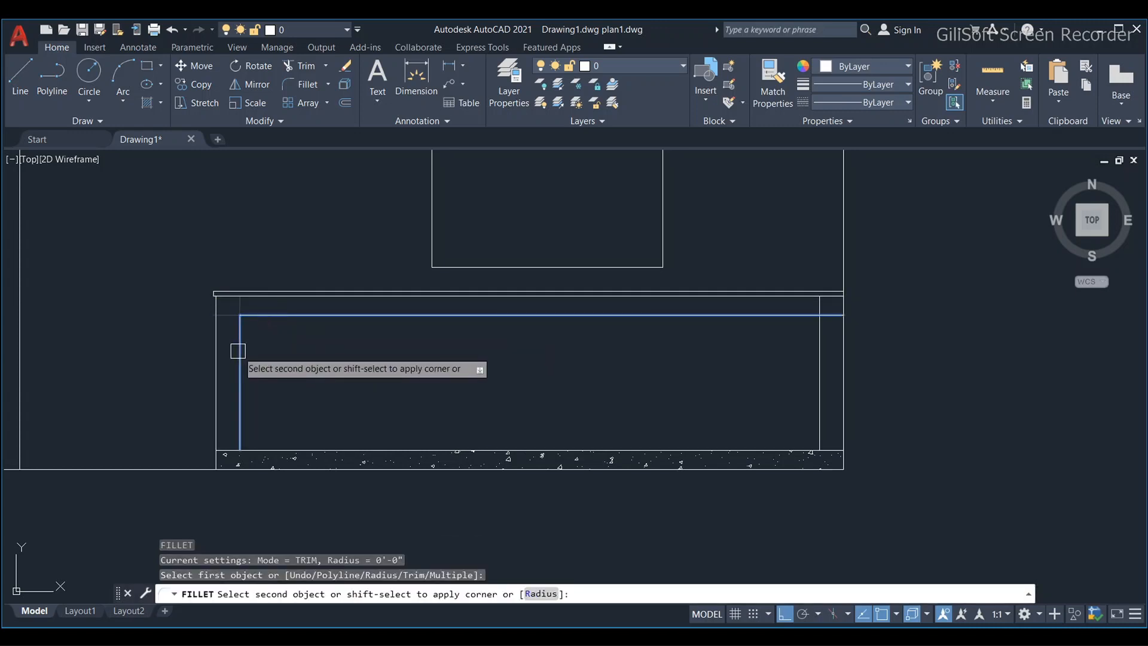
pyautogui.click(240, 349)
pyautogui.press('Escape')
pyautogui.press('Escape')
pyautogui.press('Return')
pyautogui.click(795, 316)
pyautogui.click(818, 340)
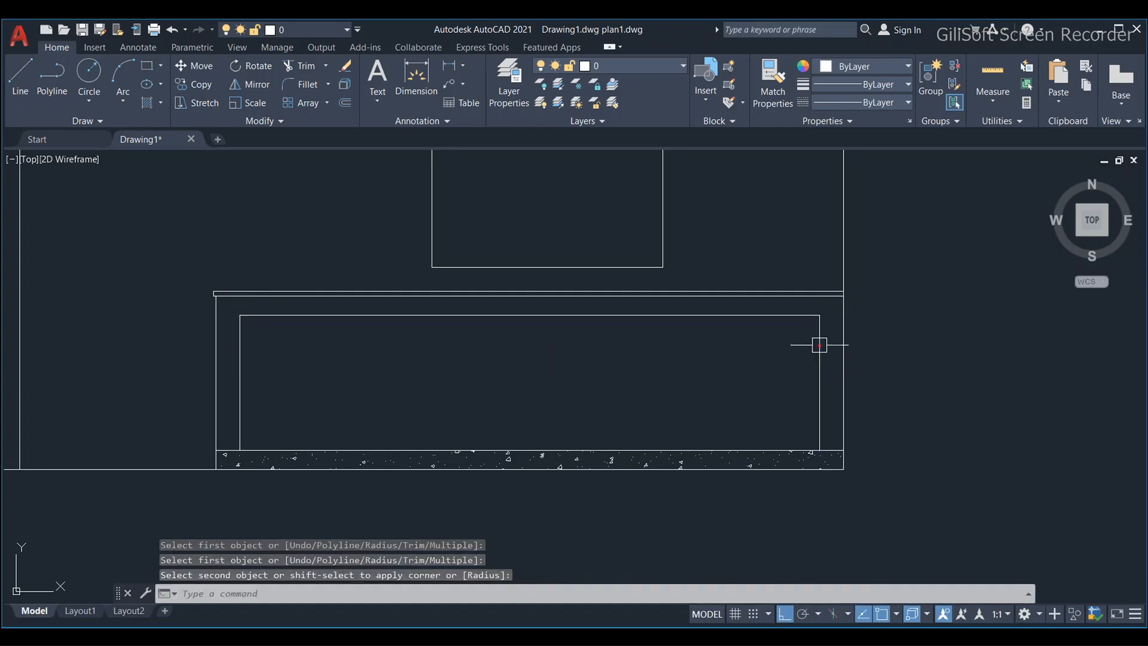
pyautogui.press('Escape')
pyautogui.press('Escape')
# Step: Offset the counter's base line 4 inches upward to form the panel's lower edge
pyautogui.write('o')
pyautogui.press('Return')
pyautogui.write('4')
pyautogui.press('Return')
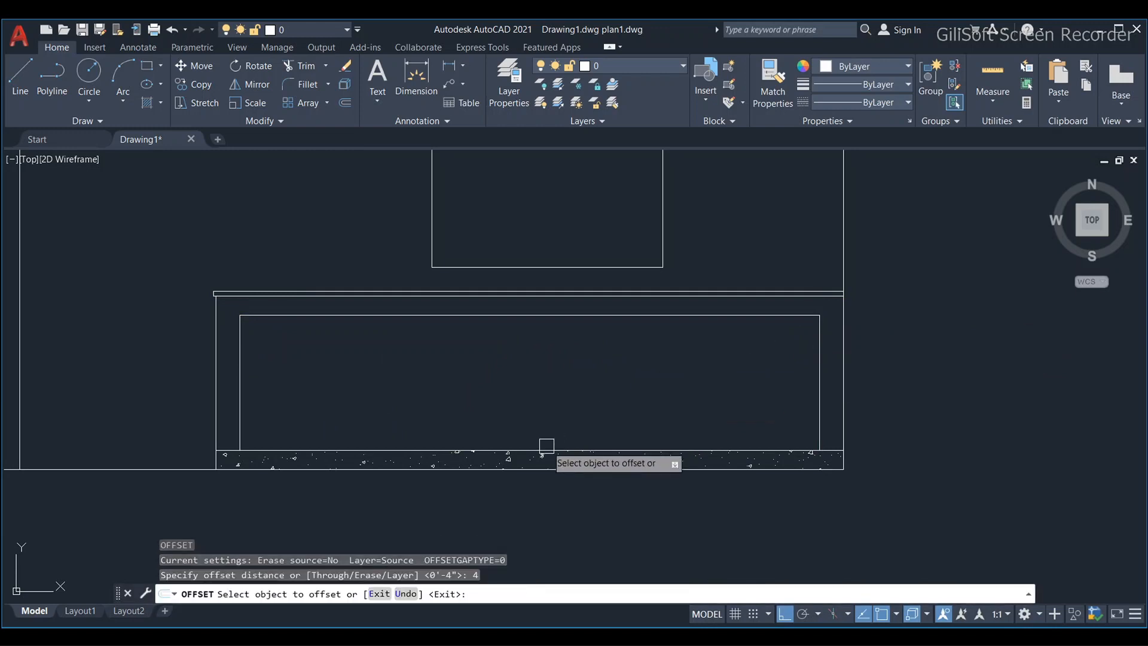
pyautogui.click(553, 450)
pyautogui.click(526, 418)
pyautogui.press('Escape')
# Step: Fillet the panel's lower edge with both inner verticals at radius 0 to close the rectangular panel
pyautogui.write('f')
pyautogui.press('Return')
pyautogui.click(242, 404)
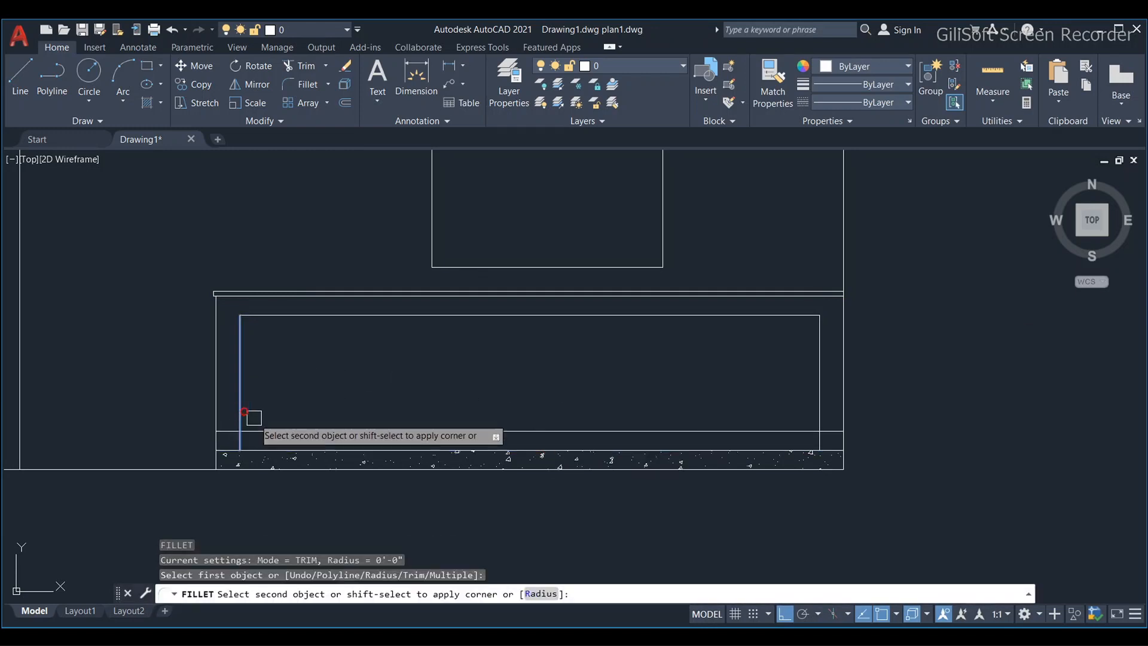
pyautogui.press('Escape')
pyautogui.press('Return')
pyautogui.click(781, 431)
pyautogui.press('Escape')
pyautogui.press('Escape')
pyautogui.press('Escape')
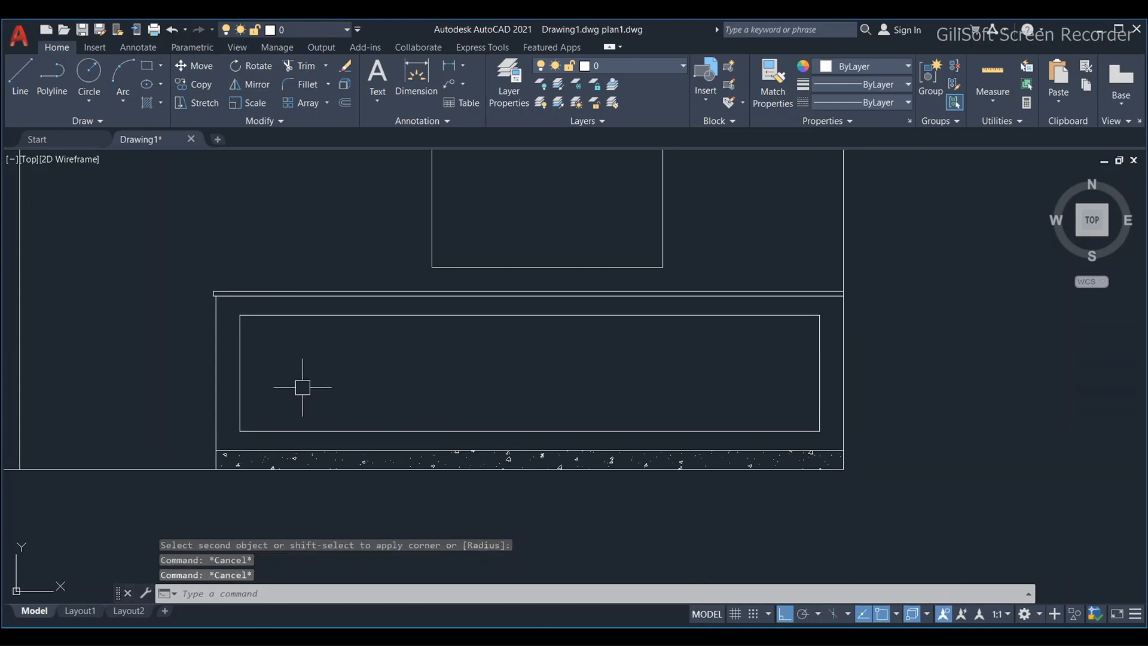
# Step: Measure the length of the inner panel's upper edge with a temporary aligned dimension
pyautogui.write('DAL')
pyautogui.press('Return')
pyautogui.press('Return')
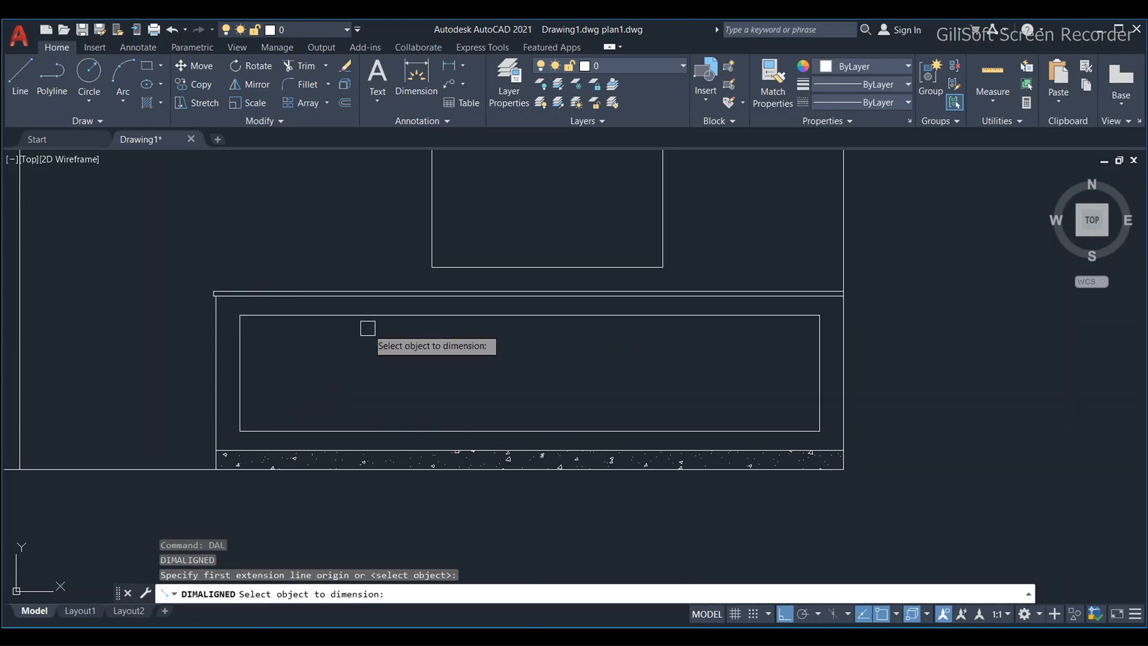
pyautogui.click(368, 316)
pyautogui.press('Escape')
pyautogui.press('Escape')
pyautogui.press('Return')
pyautogui.press('Return')
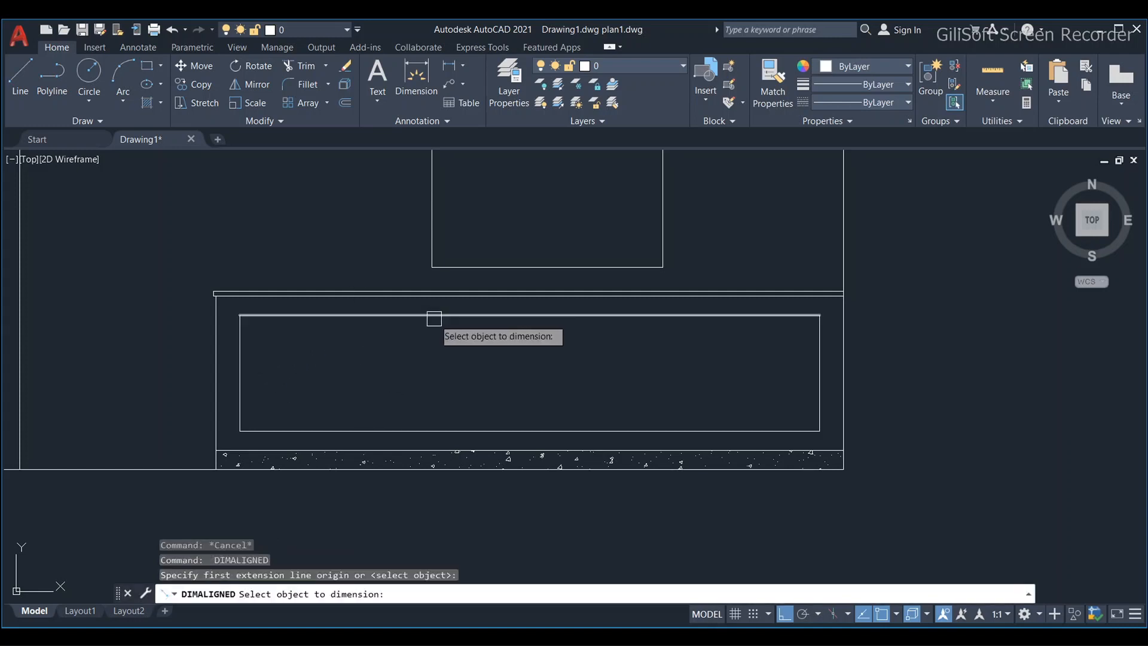
pyautogui.click(436, 316)
pyautogui.press('Escape')
pyautogui.press('Escape')
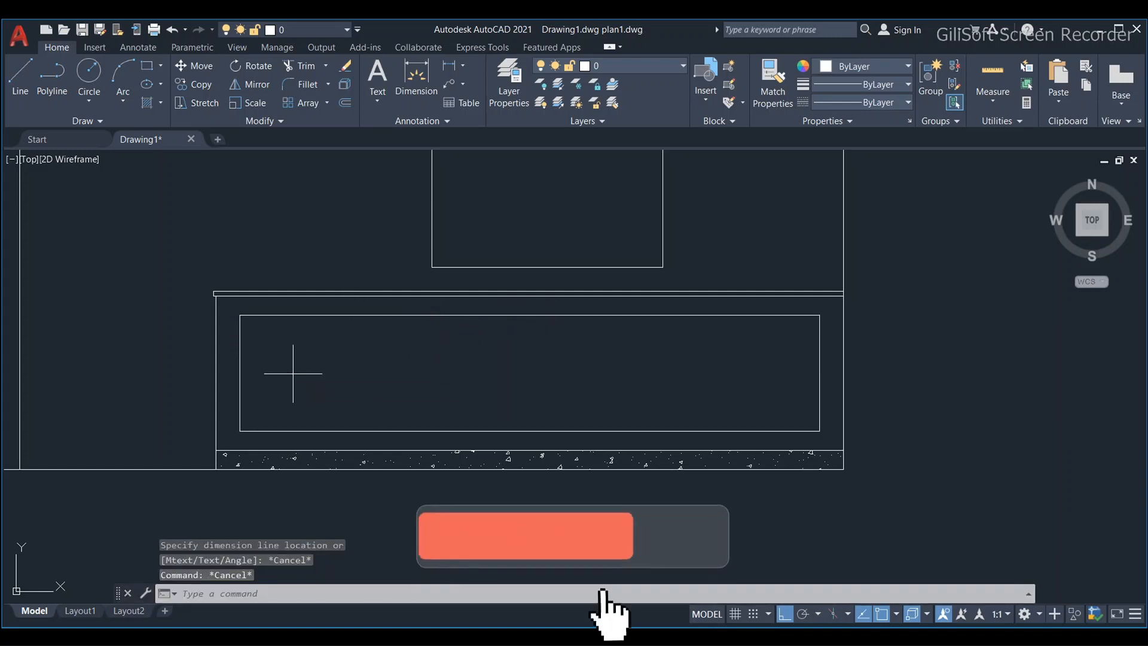
# Step: Try to offset the counter panel's left vertical edge 2 feet inward
pyautogui.write('O')
pyautogui.press('Return')
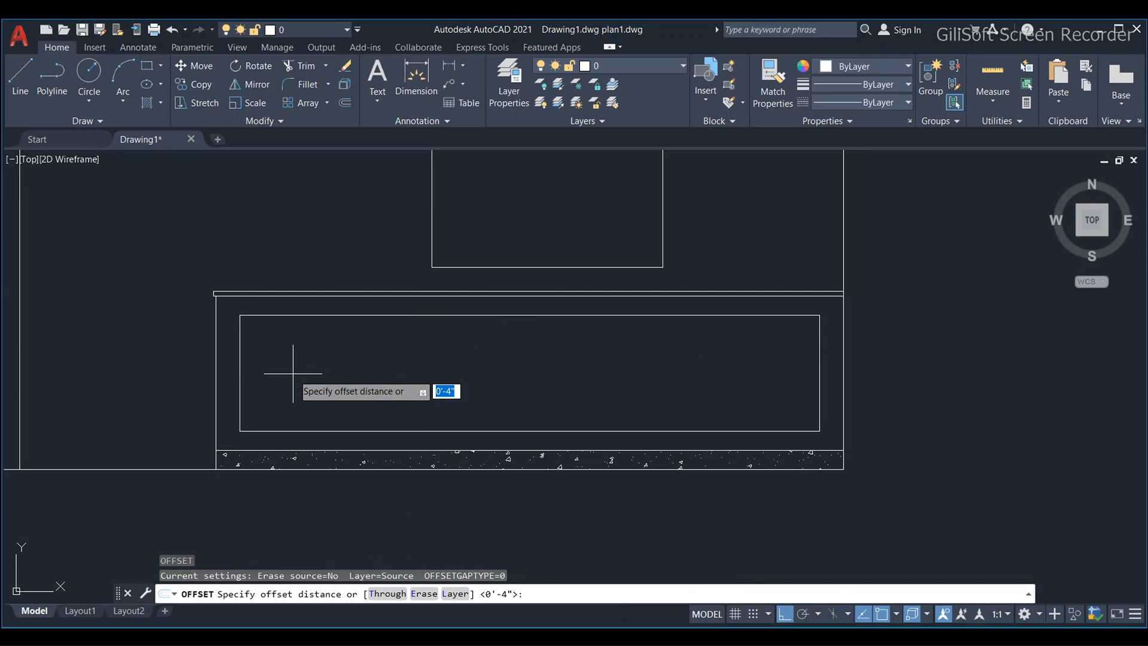
pyautogui.write("2'")
pyautogui.press('Return')
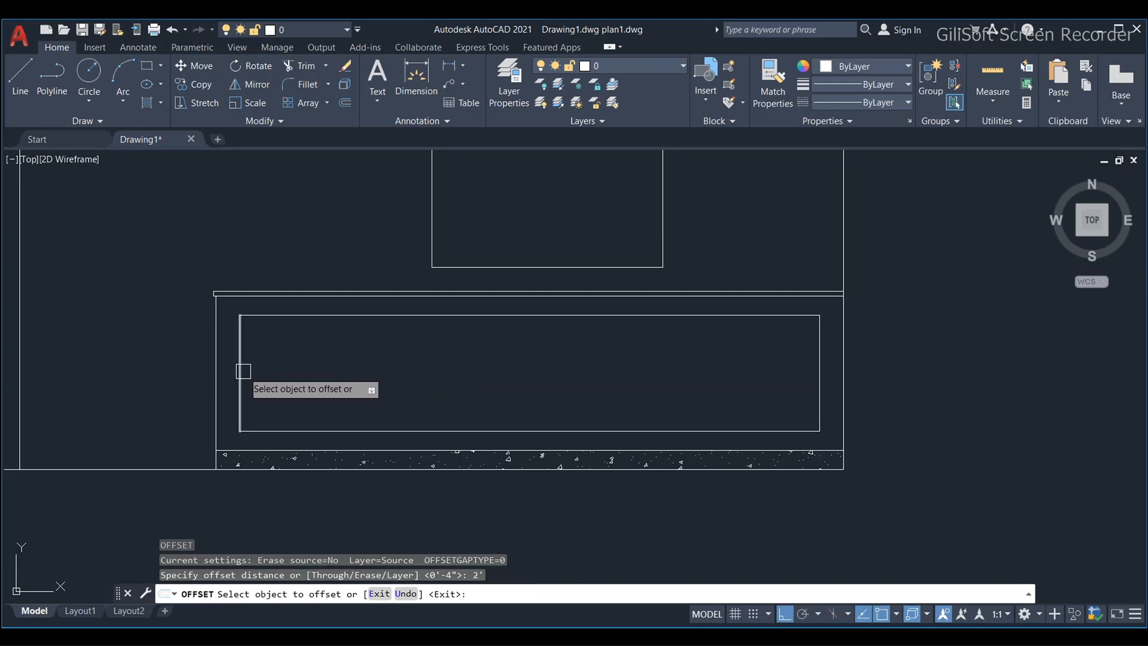
pyautogui.click(243, 372)
pyautogui.click(419, 374)
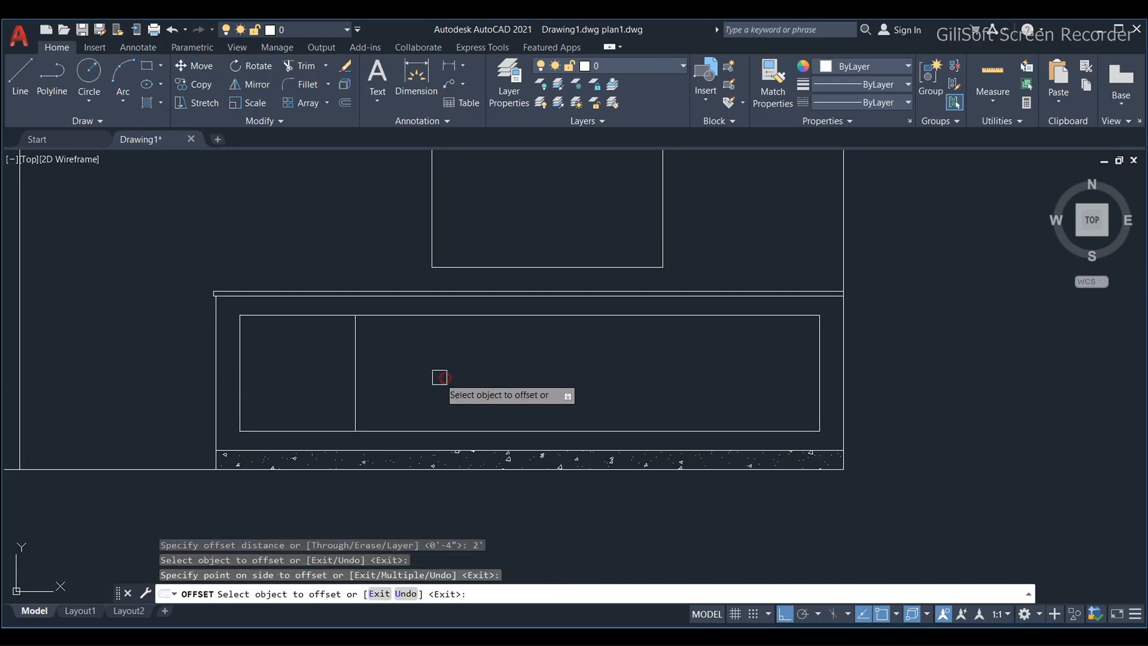
pyautogui.press('Escape')
# Step: Erase the new vertical line inside the counter panel
pyautogui.click(356, 376)
pyautogui.write('e')
pyautogui.press('Return')
pyautogui.press('Escape')
# Step: Divide the counter's front panel with six vertical lines by successively offsetting its left edge 18 inches to the right
pyautogui.press('Return')
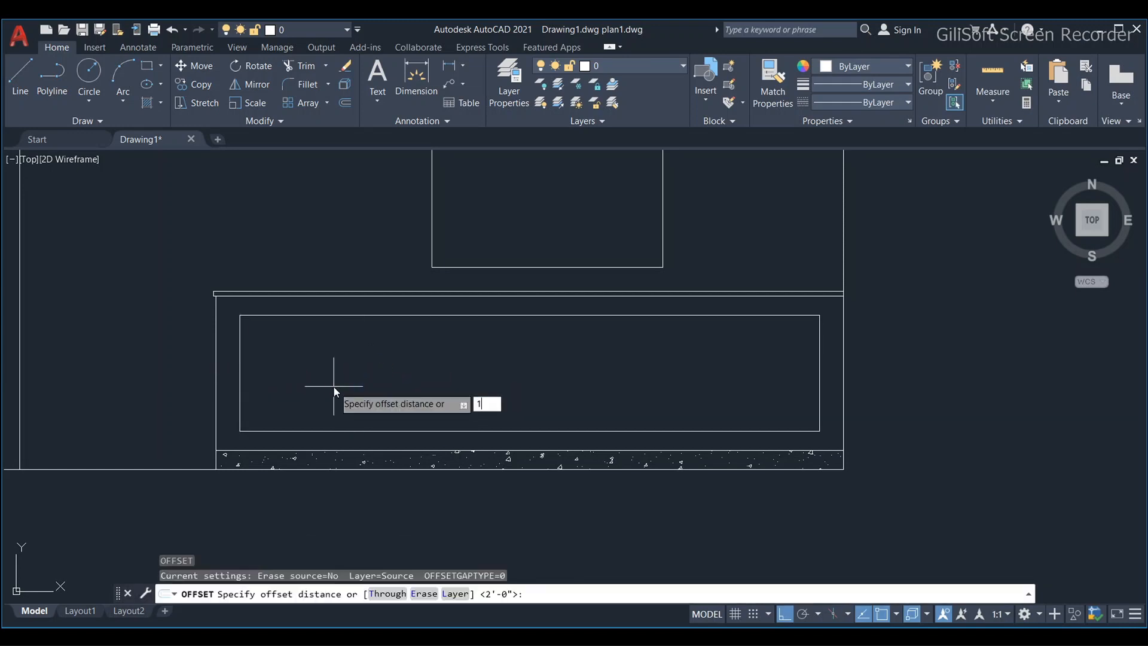
pyautogui.write('18')
pyautogui.press('Return')
pyautogui.click(247, 366)
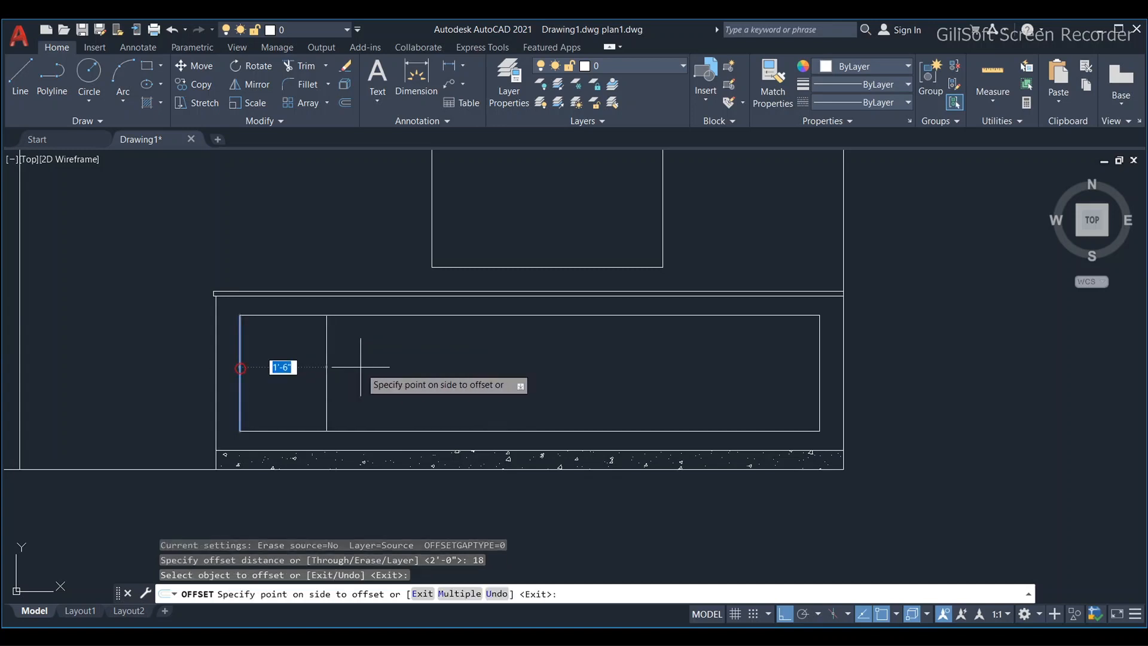
pyautogui.click(359, 376)
pyautogui.click(462, 375)
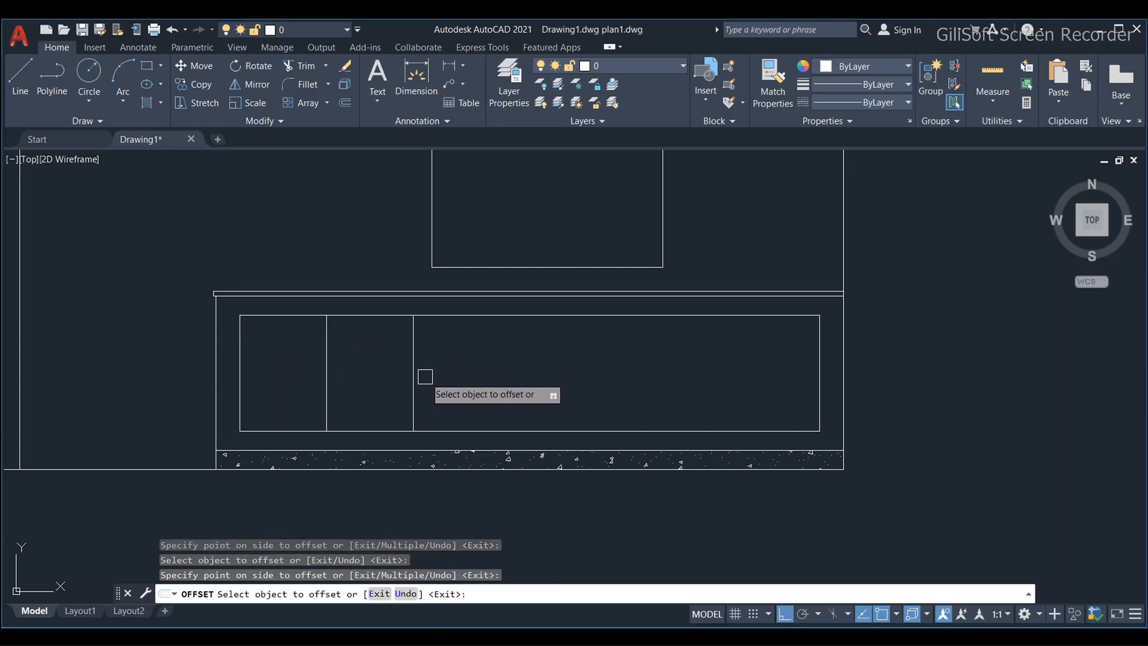
pyautogui.click(403, 376)
pyautogui.click(431, 374)
pyautogui.click(411, 376)
pyautogui.click(466, 376)
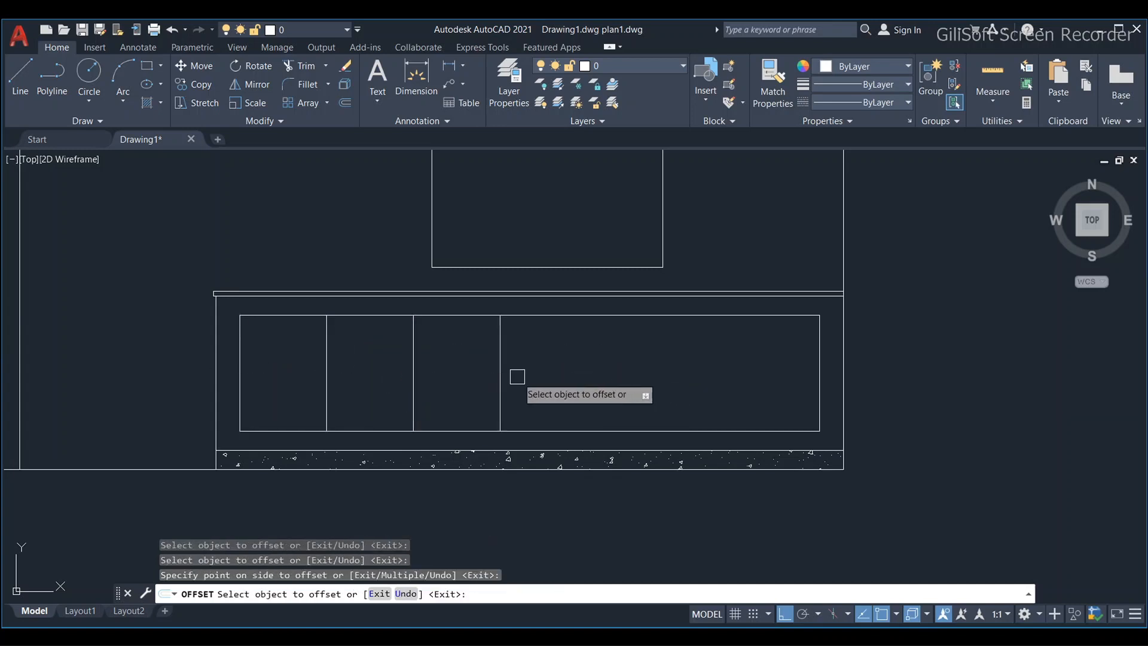
pyautogui.click(500, 377)
pyautogui.click(541, 377)
pyautogui.click(586, 377)
pyautogui.click(656, 378)
pyautogui.click(667, 378)
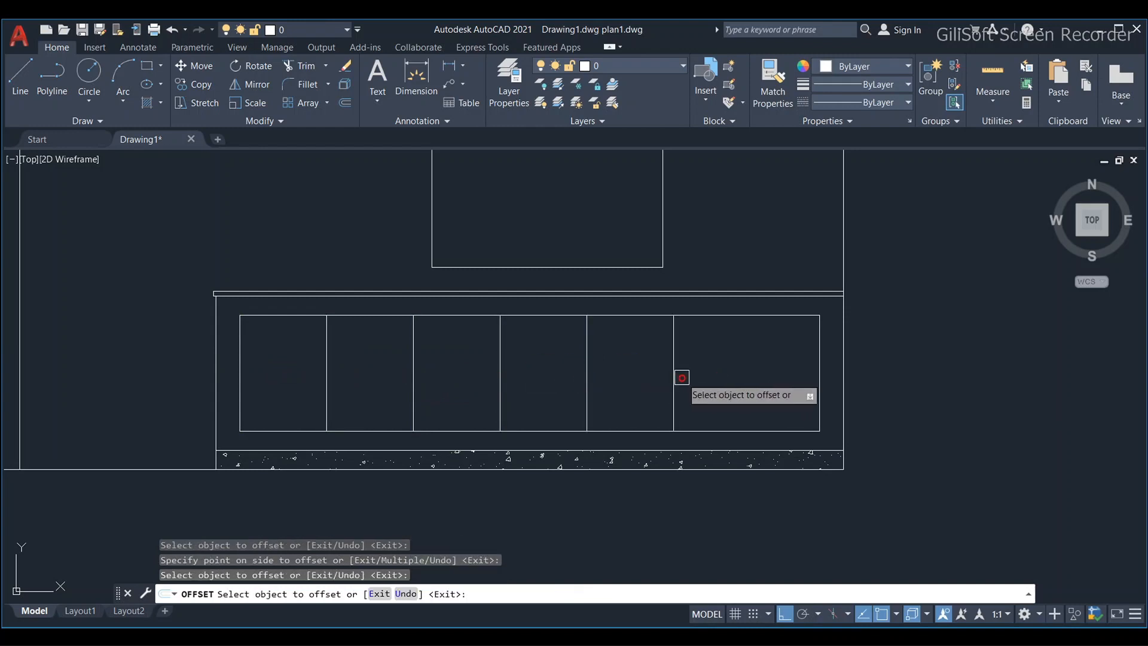
pyautogui.click(673, 378)
pyautogui.click(783, 383)
pyautogui.press('Escape')
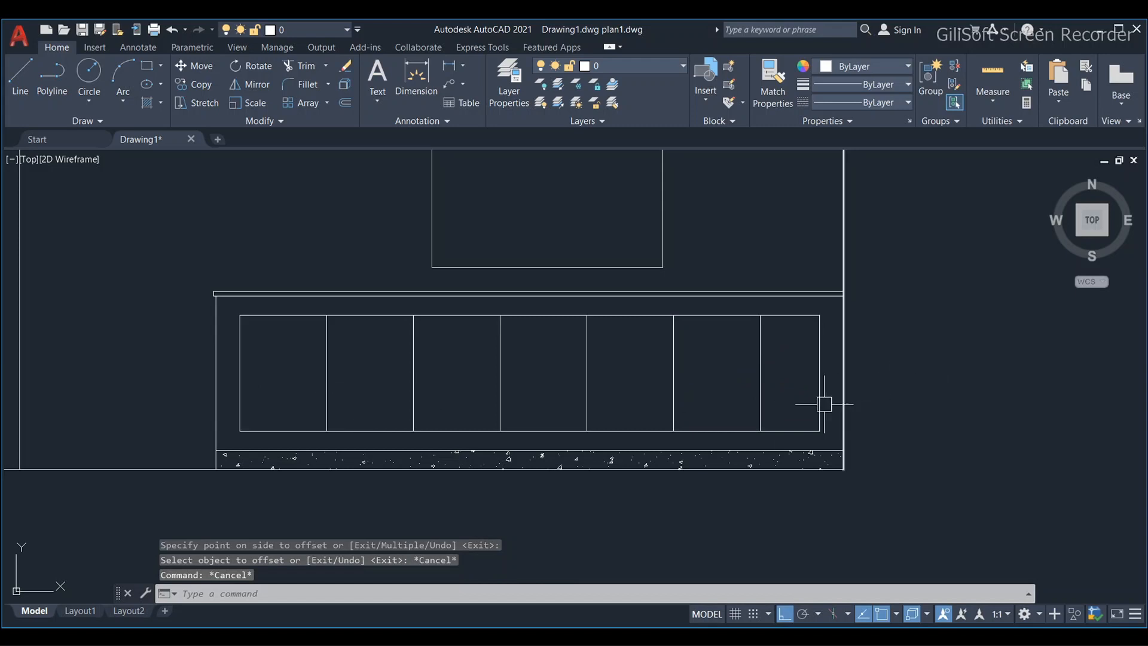
# Step: Try to offset the window's upper and left edges 6 inches inward
pyautogui.moveTo(441, 377); pyautogui.dragTo(514, 436, button='middle')
pyautogui.press('Escape')
pyautogui.press('Escape')
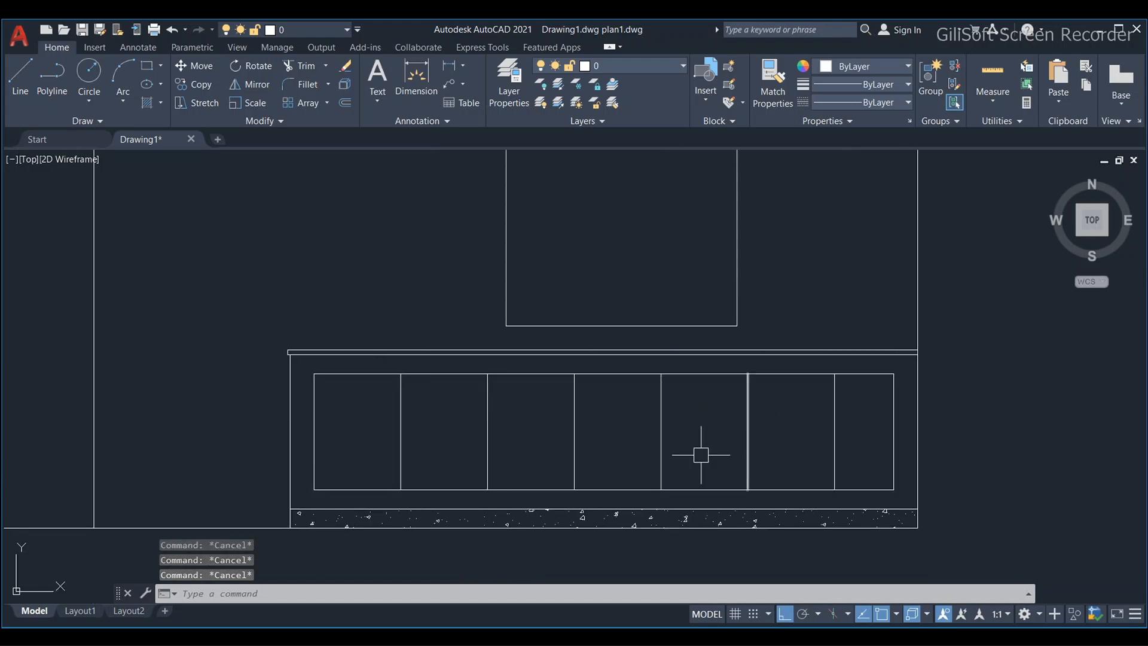
pyautogui.scroll(-4, 401, 430)
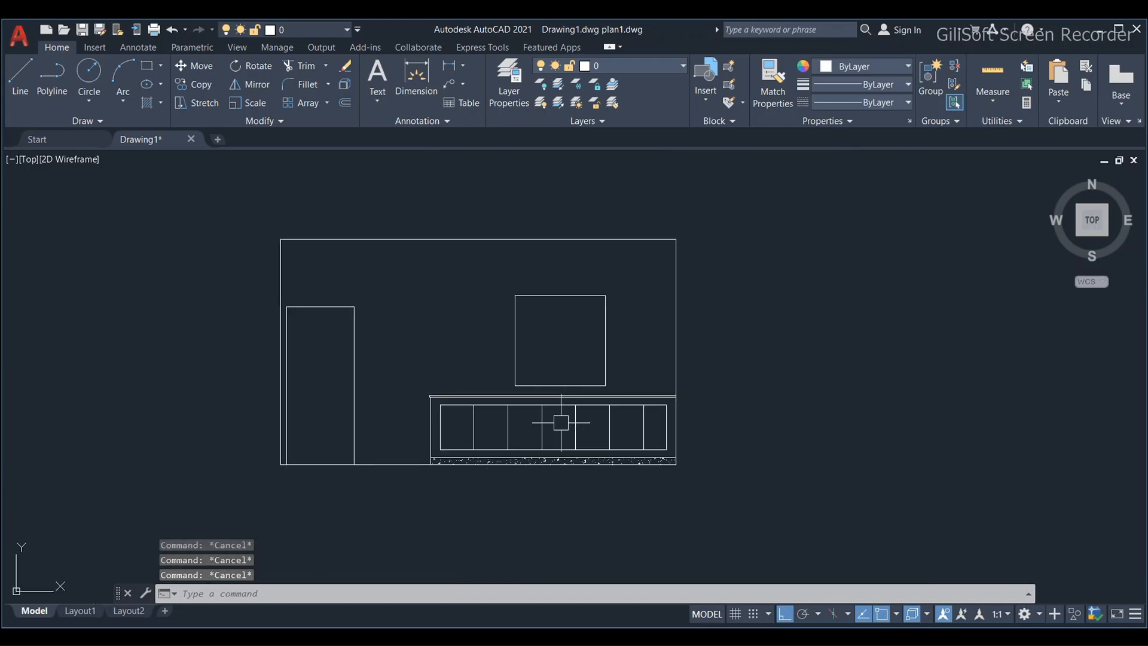
pyautogui.write('o')
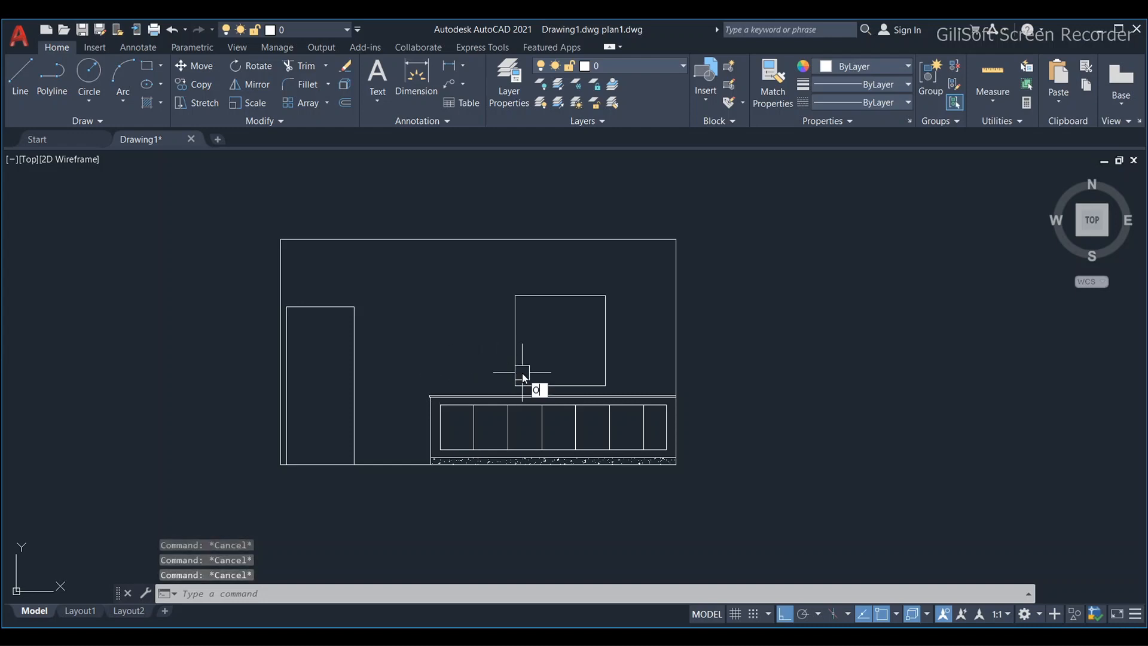
pyautogui.press('Return')
pyautogui.write('6')
pyautogui.press('Return')
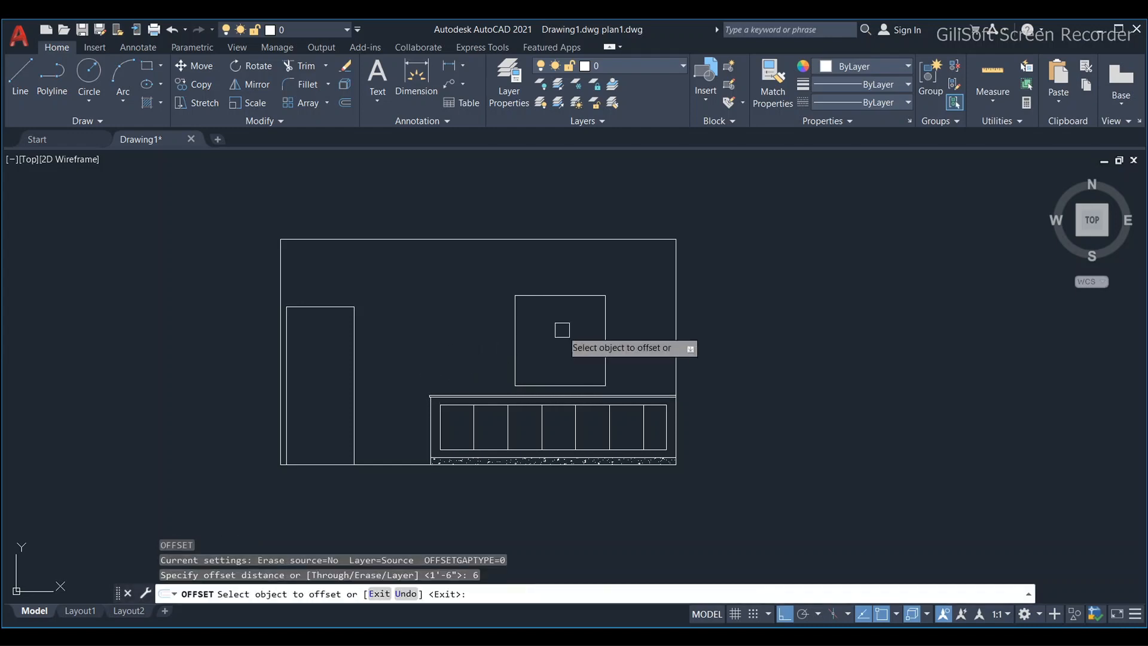
pyautogui.click(544, 296)
pyautogui.click(550, 333)
pyautogui.press('Escape')
pyautogui.scroll(4, 547, 311)
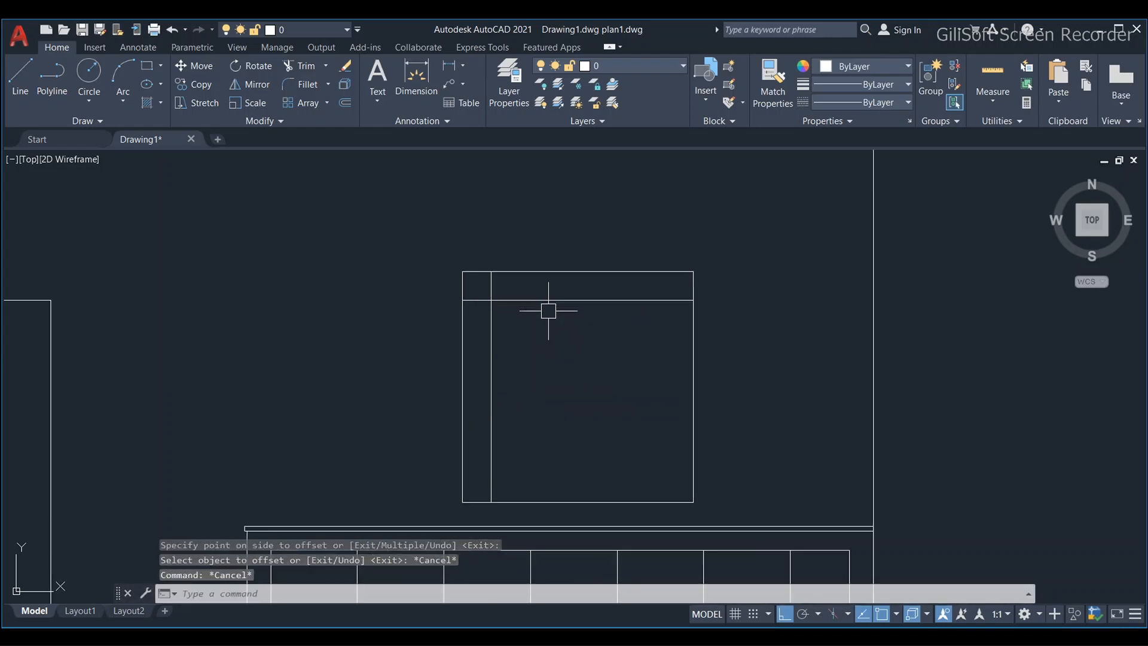
# Step: Erase the two new offset lines inside the window
pyautogui.write('e')
pyautogui.press('Return')
pyautogui.click(544, 300)
pyautogui.click(494, 323)
pyautogui.press('Escape')
pyautogui.press('Escape')
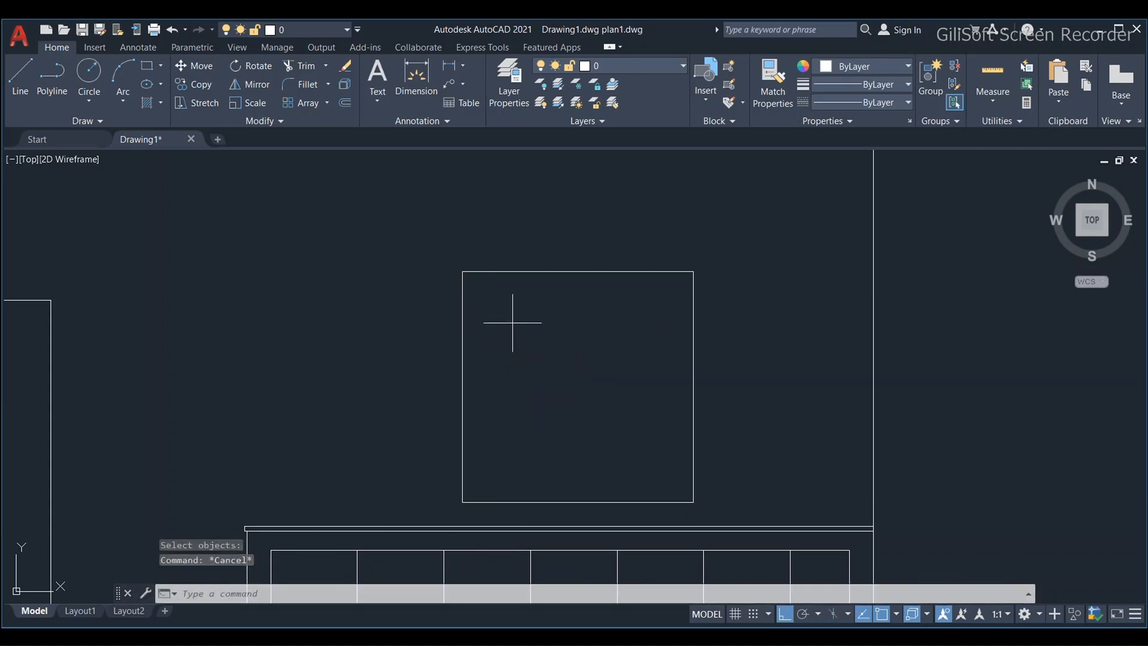
# Step: Offset all four edges of the window outline 2 inches inward to form the frame
pyautogui.write('o')
pyautogui.press('Return')
pyautogui.write('2')
pyautogui.press('Return')
pyautogui.click(523, 272)
pyautogui.click(502, 335)
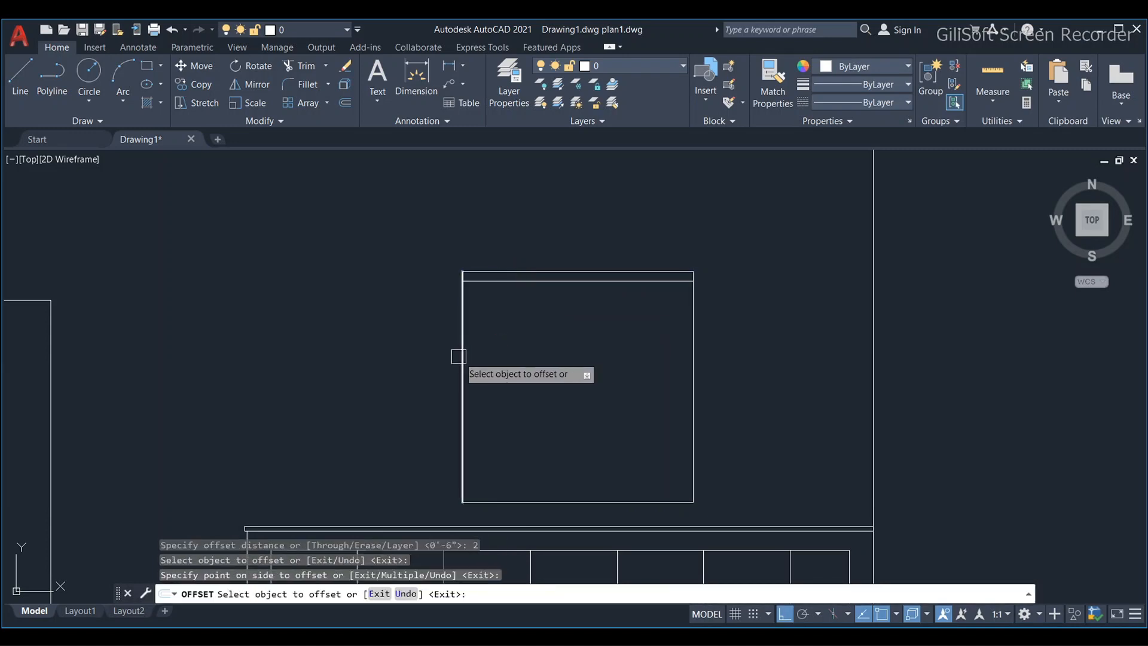
pyautogui.click(459, 356)
pyautogui.click(518, 357)
pyautogui.click(691, 333)
pyautogui.click(596, 337)
pyautogui.click(579, 495)
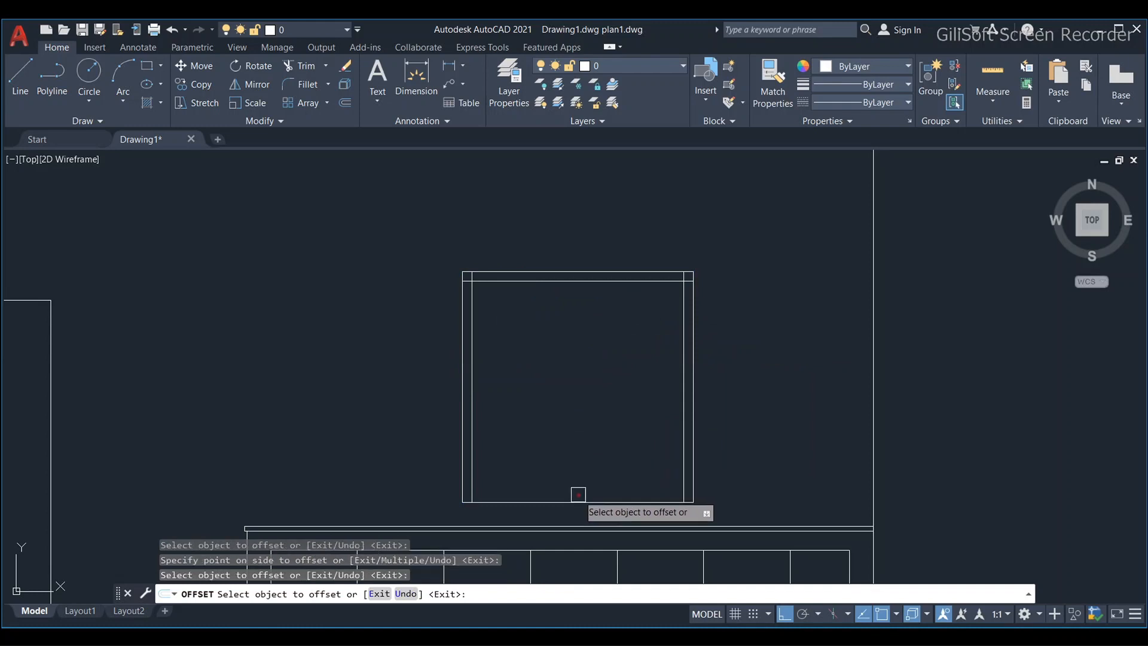
pyautogui.click(571, 502)
pyautogui.click(576, 456)
pyautogui.press('Escape')
pyautogui.press('Escape')
pyautogui.press('Escape')
# Step: Fillet the inner window frame's lower line with both inner verticals at radius 0 to form its lower corners
pyautogui.scroll(-5, 616, 440)
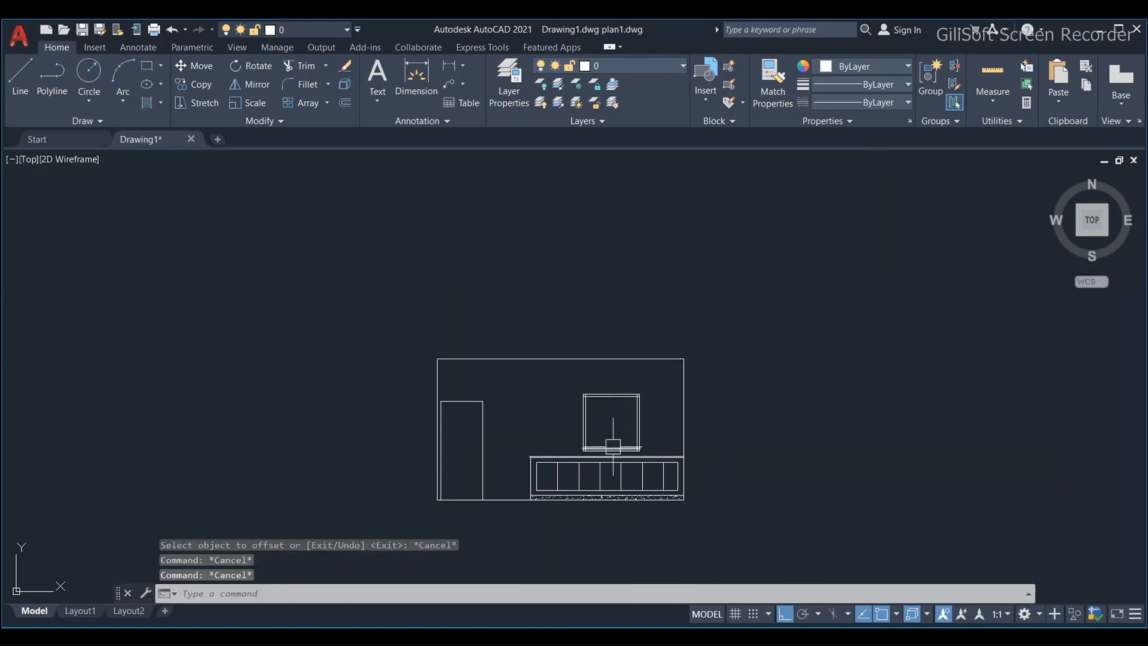
pyautogui.scroll(4, 613, 446)
pyautogui.write('f')
pyautogui.press('Return')
pyautogui.scroll(2, 574, 447)
pyautogui.click(532, 438)
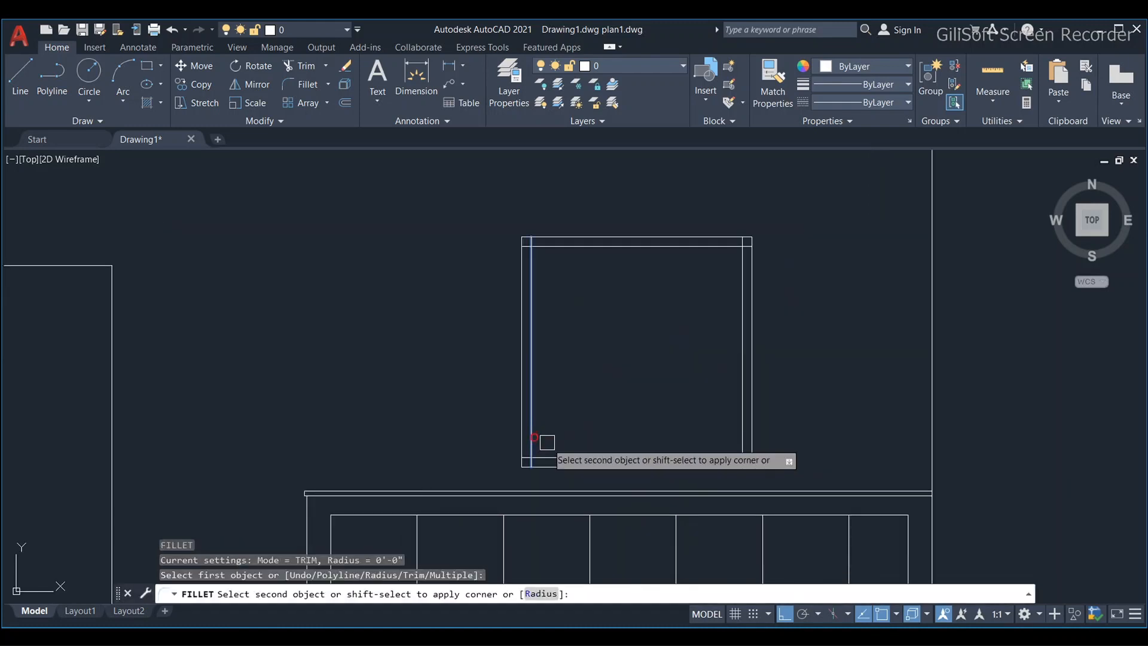
pyautogui.click(654, 457)
pyautogui.press('Return')
pyautogui.click(712, 457)
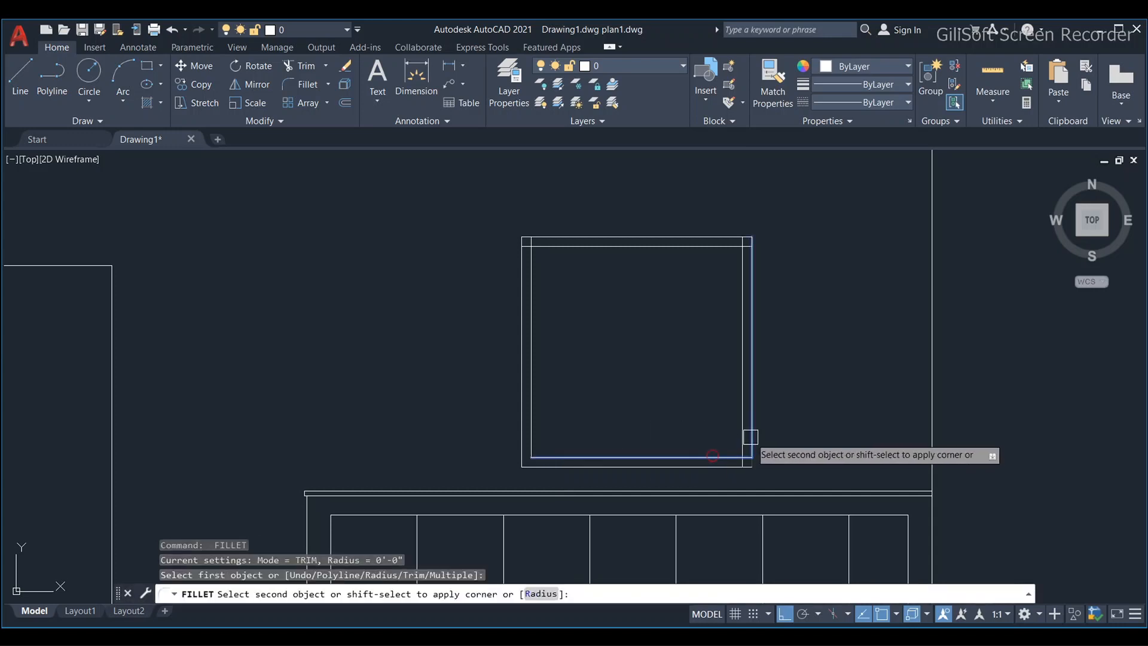
pyautogui.click(742, 433)
# Step: Fillet the inner window frame's upper line with both inner verticals at radius 0 to form its upper corners
pyautogui.press('Return')
pyautogui.click(715, 247)
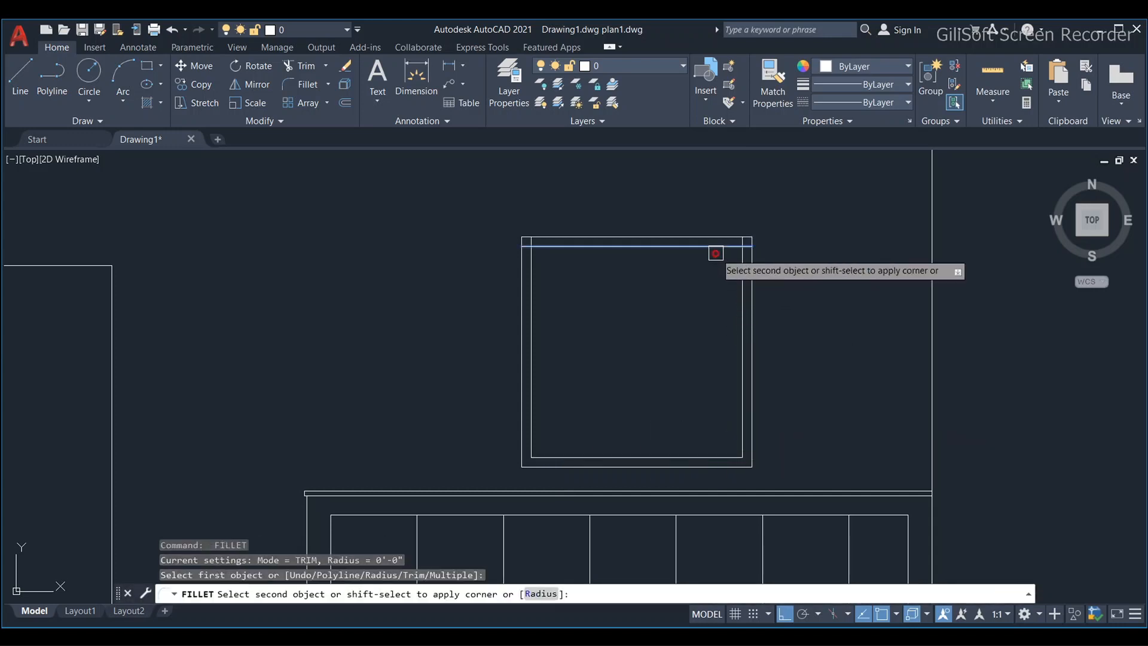
pyautogui.click(741, 271)
pyautogui.press('Return')
pyautogui.click(540, 247)
pyautogui.click(537, 262)
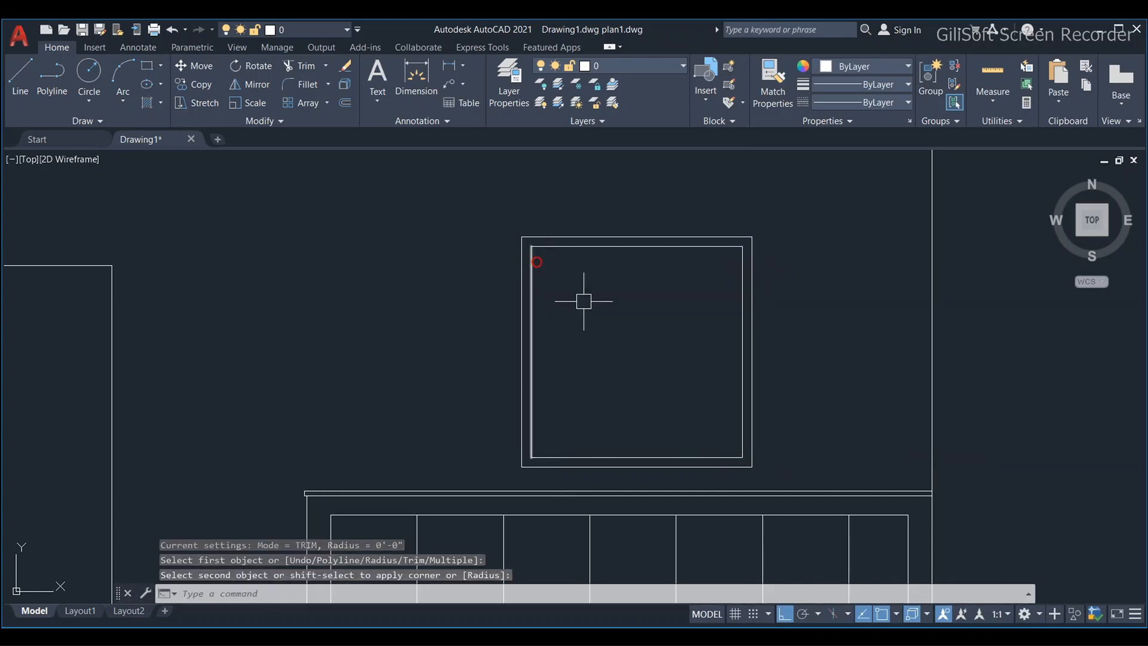
pyautogui.press('Escape')
pyautogui.press('Escape')
# Step: Examine the floor plan's elevation markers and counter wall against the interior elevation drawn below
pyautogui.scroll(-6, 625, 329)
pyautogui.scroll(-2, 610, 387)
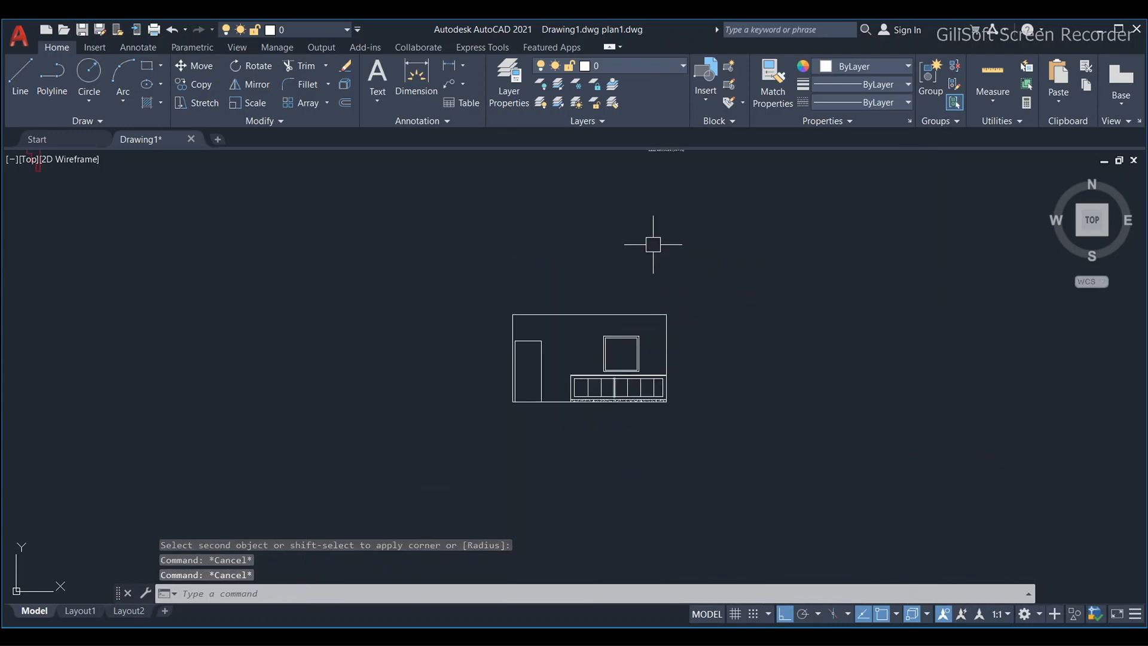
pyautogui.moveTo(651, 243); pyautogui.dragTo(610, 441, button='middle')
pyautogui.scroll(2, 561, 241)
pyautogui.scroll(2, 566, 269)
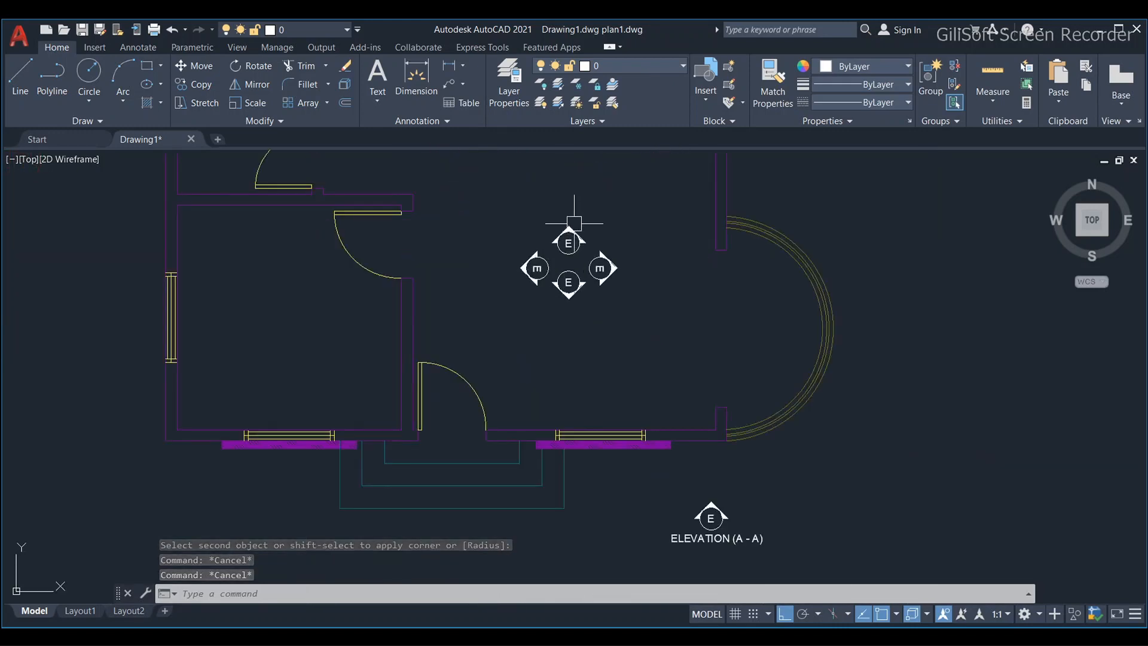
pyautogui.moveTo(571, 221); pyautogui.dragTo(518, 359, button='middle')
pyautogui.scroll(-2, 584, 217)
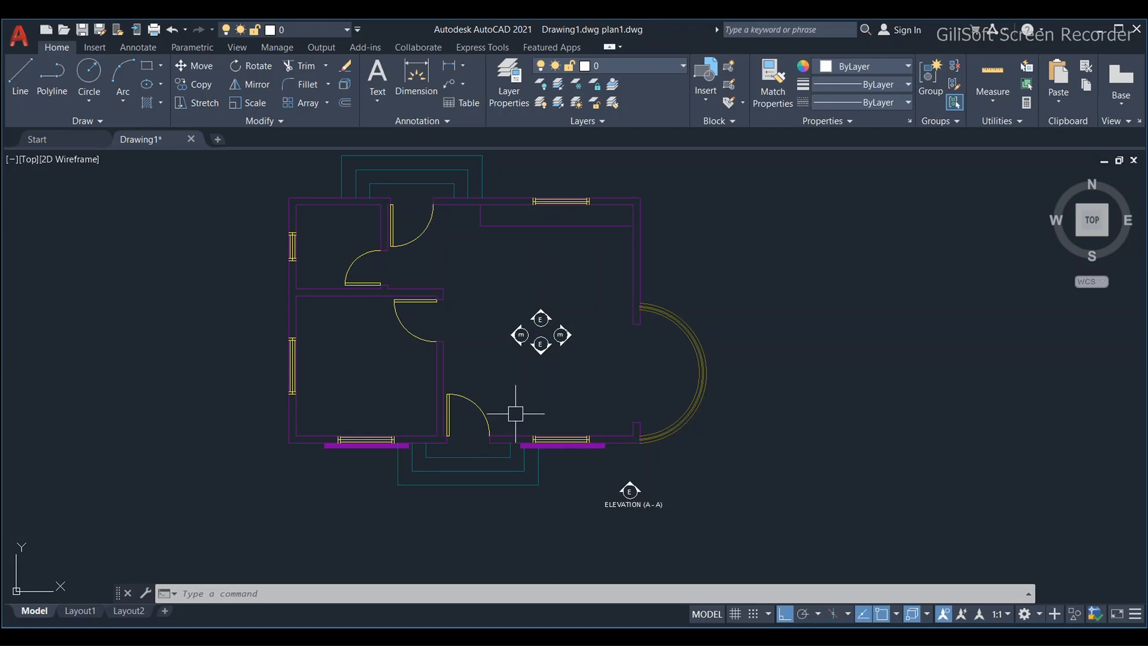
pyautogui.scroll(-4, 551, 383)
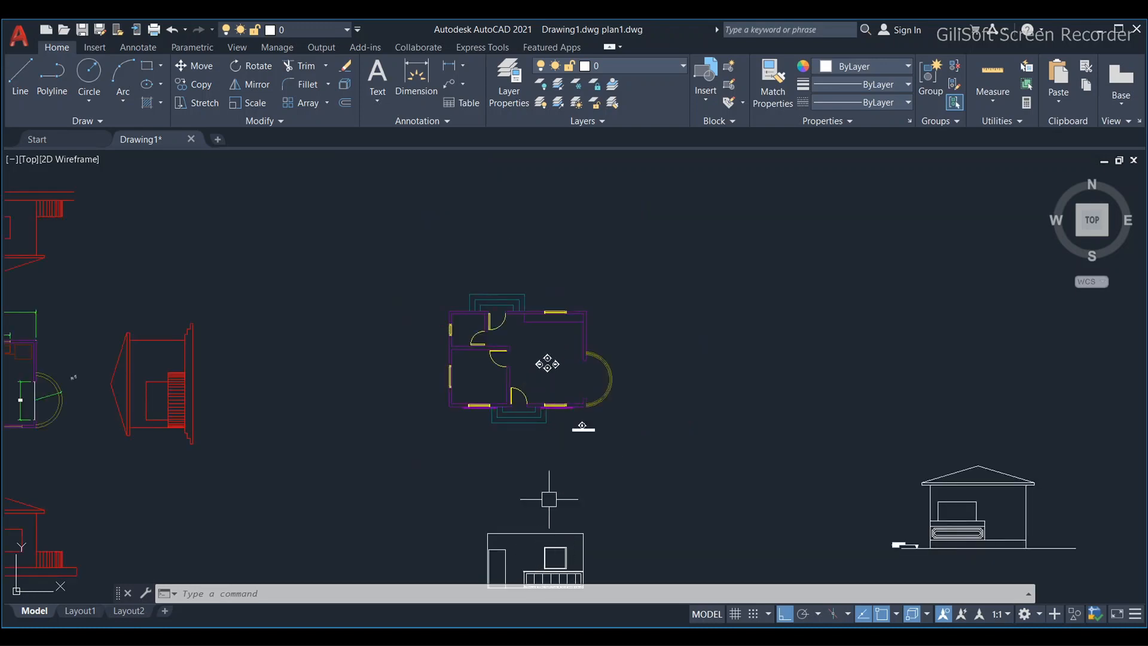
pyautogui.scroll(4, 552, 390)
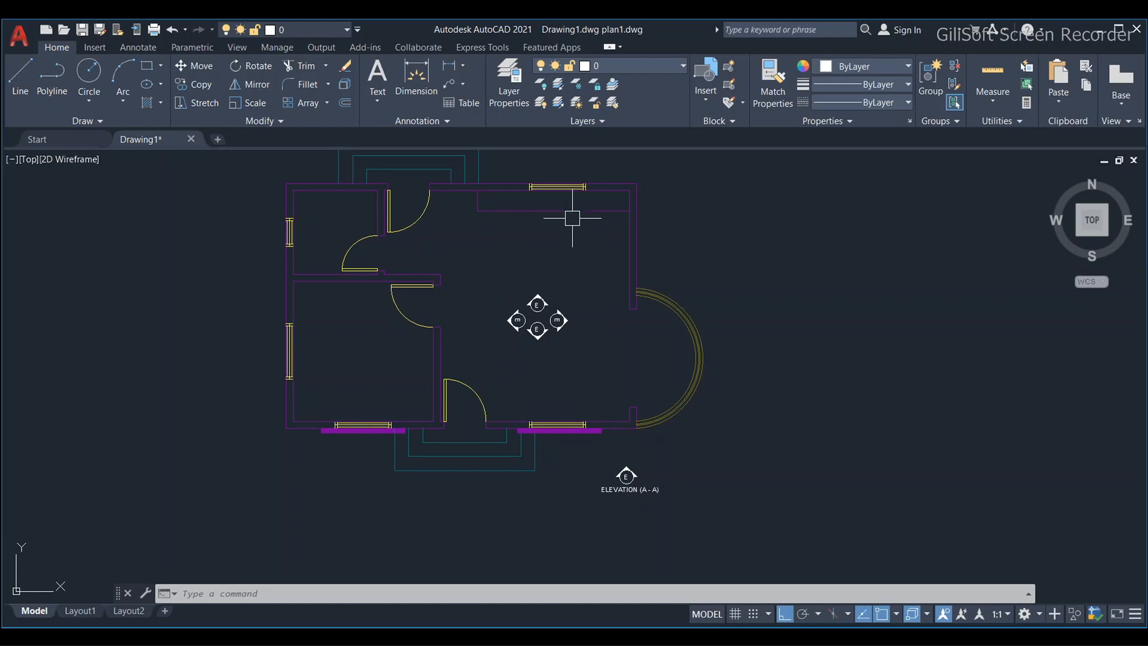
pyautogui.scroll(-2, 565, 319)
pyautogui.scroll(-4, 560, 309)
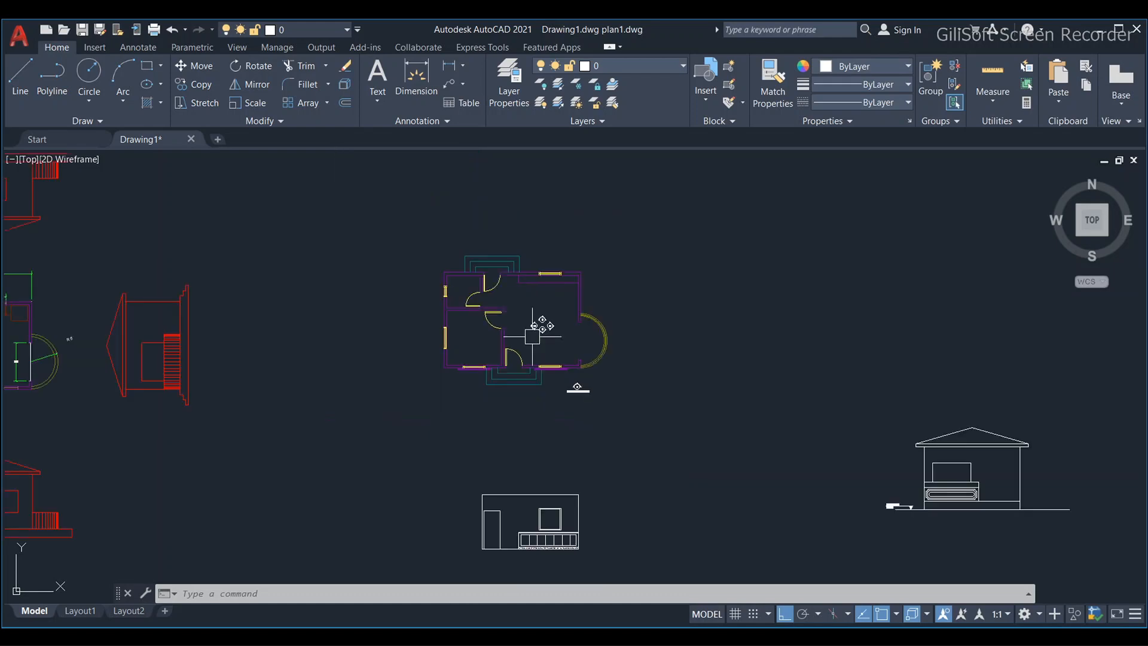
# Step: Draw a textless quick leader pointing down to the floor line between door and counter, with a horizontal tail about 1 foot long
pyautogui.scroll(2, 538, 270)
pyautogui.scroll(6, 478, 508)
pyautogui.scroll(4, 478, 508)
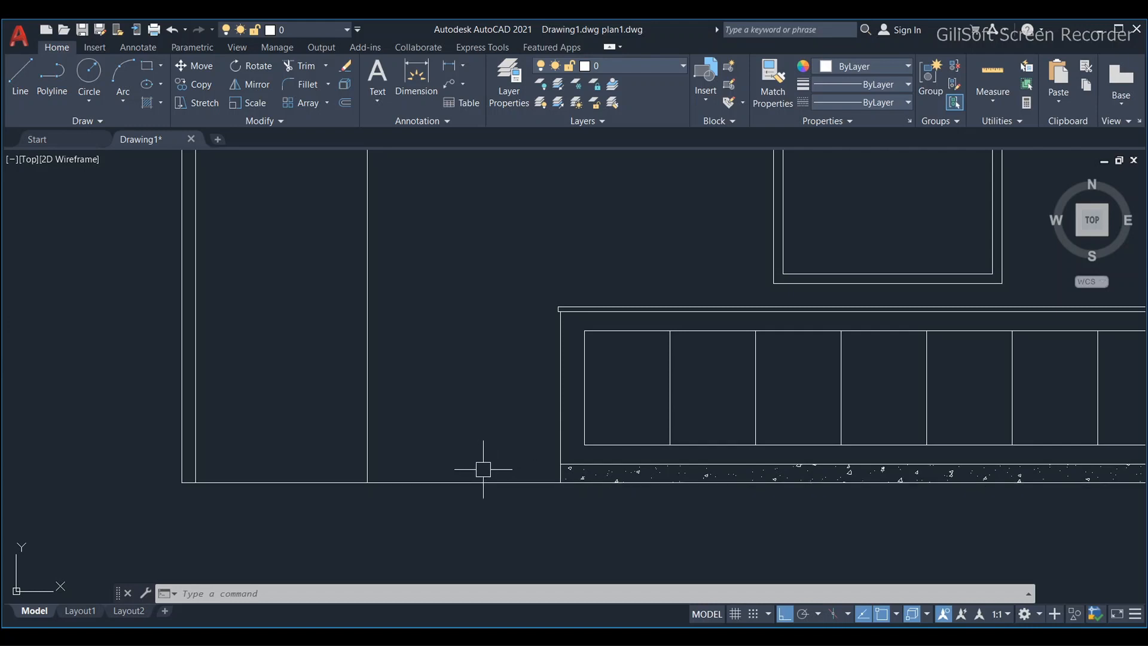
pyautogui.write('e')
pyautogui.press('Return')
pyautogui.scroll(2, 473, 475)
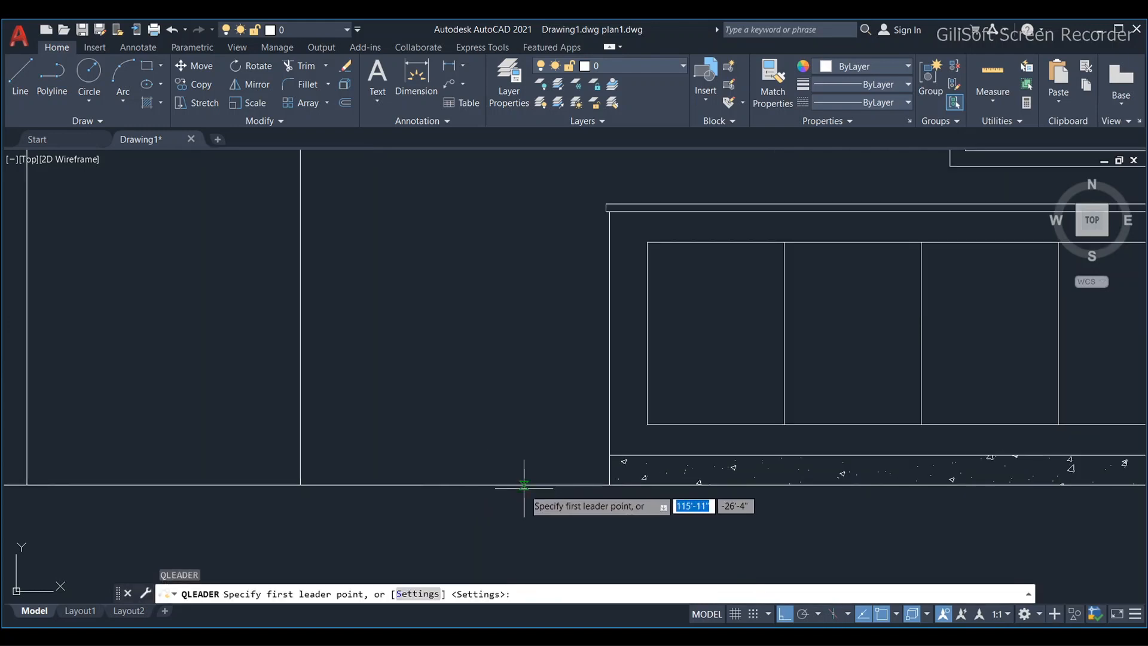
pyautogui.click(524, 483)
pyautogui.click(524, 427)
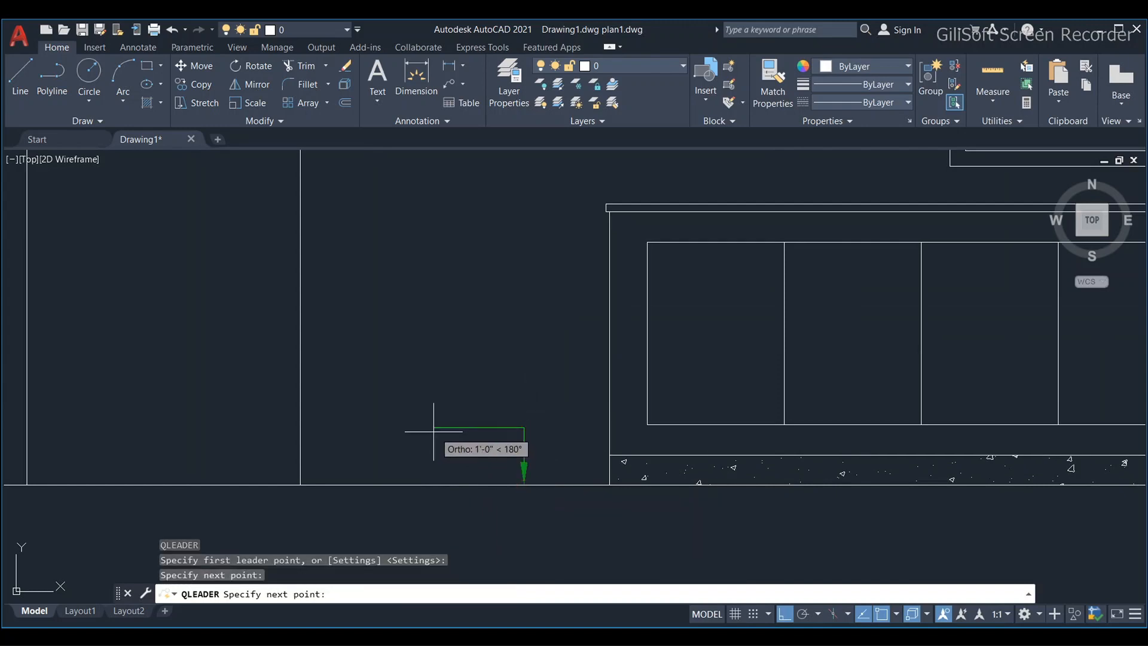
pyautogui.click(433, 427)
pyautogui.press('Escape')
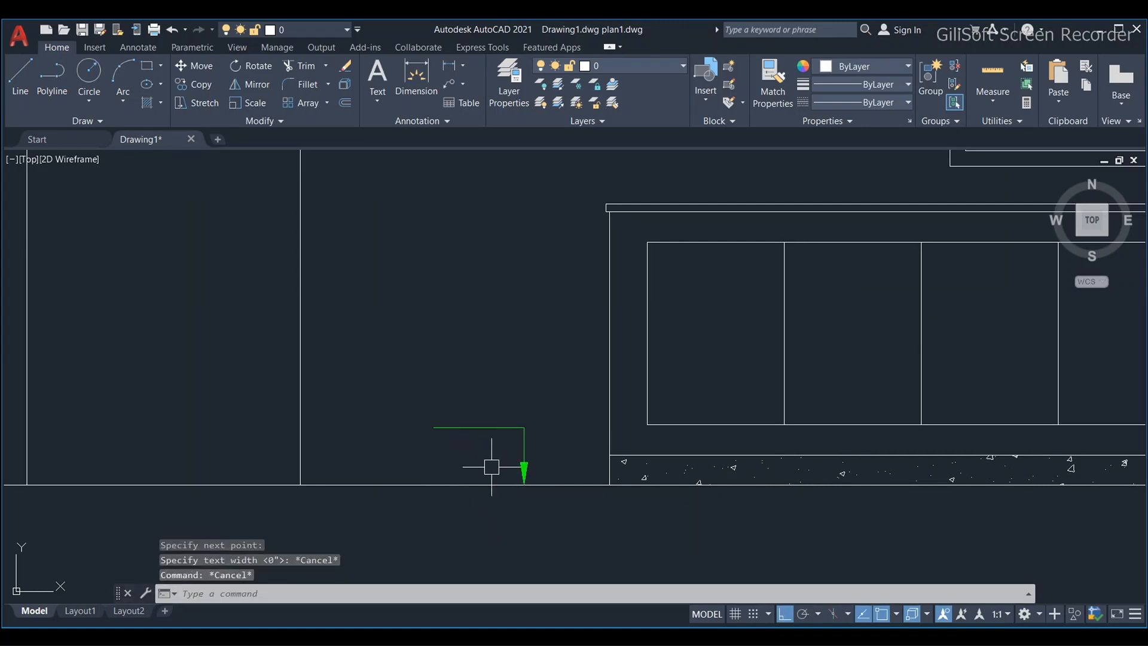
pyautogui.scroll(-3, 492, 467)
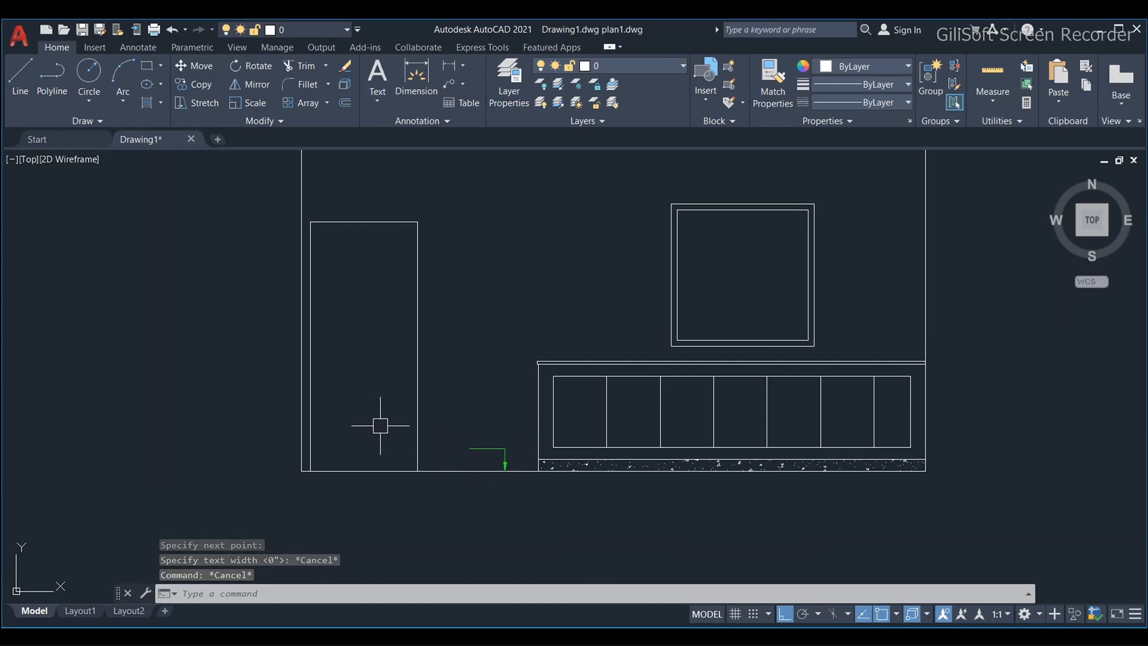
pyautogui.scroll(3, 580, 366)
pyautogui.press('Escape')
pyautogui.press('Escape')
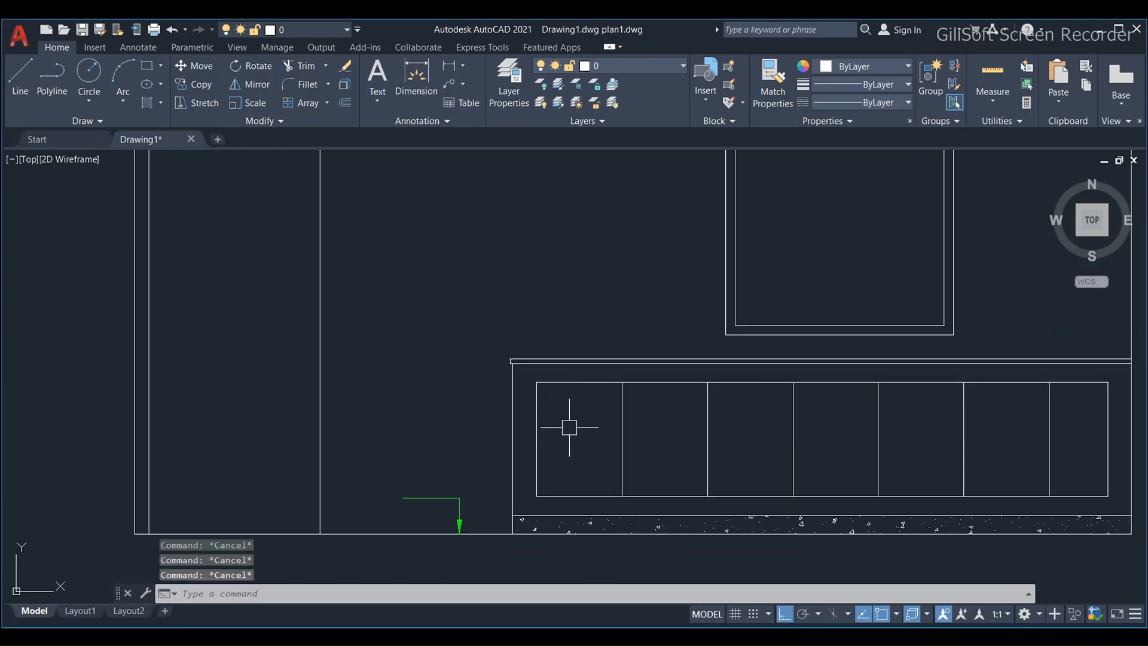
pyautogui.scroll(-2, 542, 363)
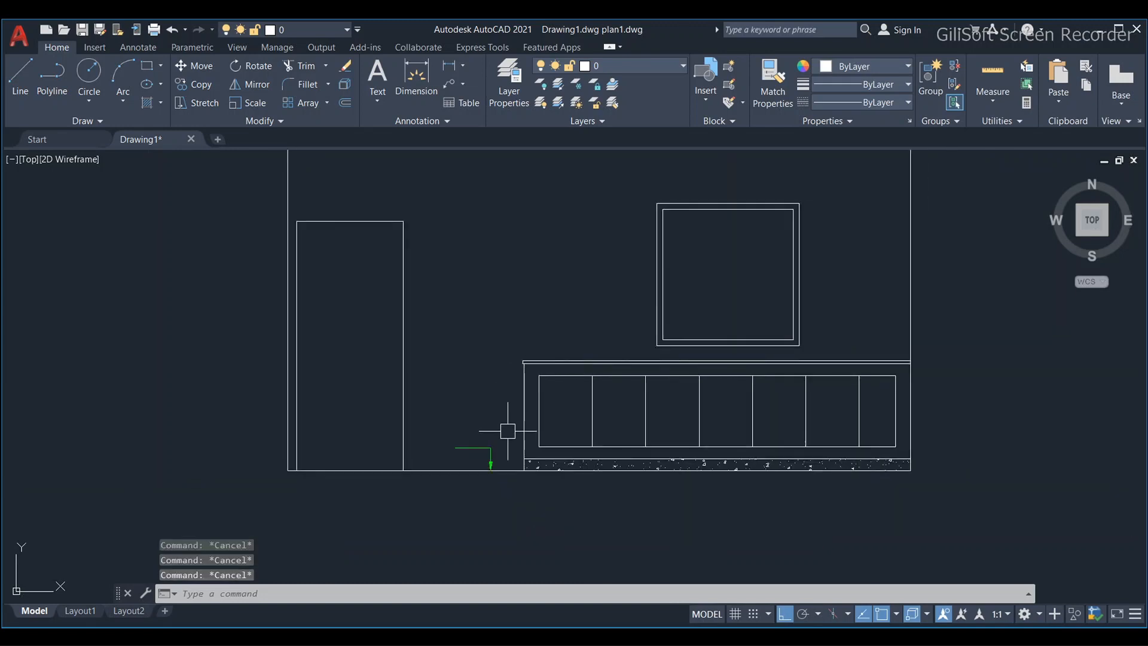
# Step: Erase the quick leader pointing down to the floor line between the door and the counter
pyautogui.scroll(-3, 475, 444)
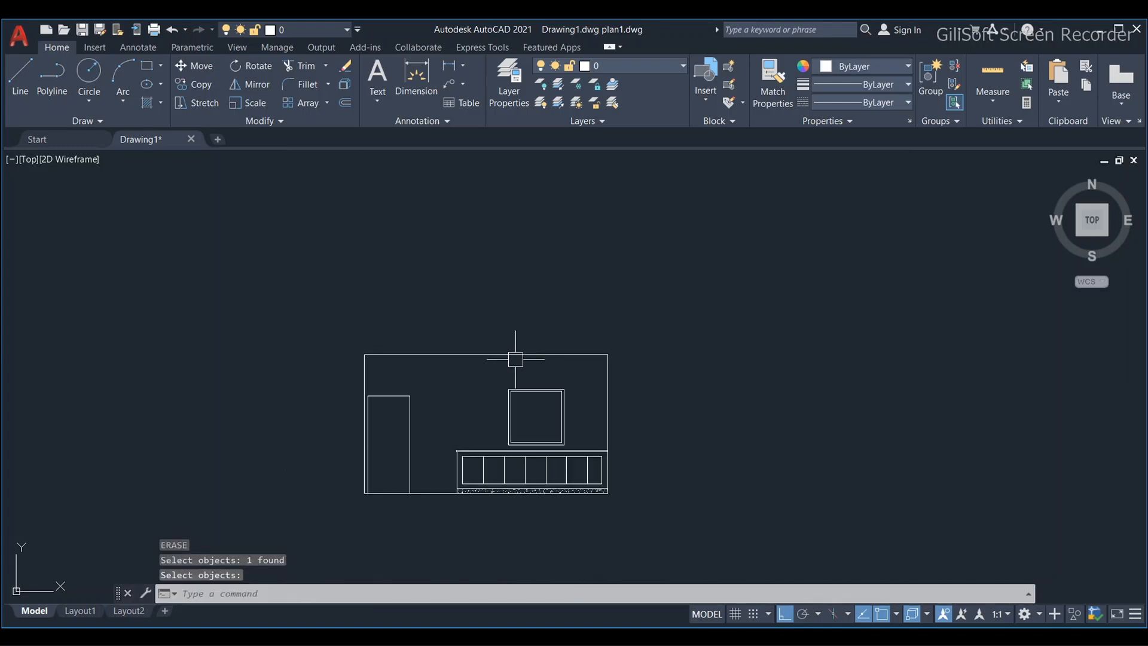
pyautogui.scroll(4, 422, 378)
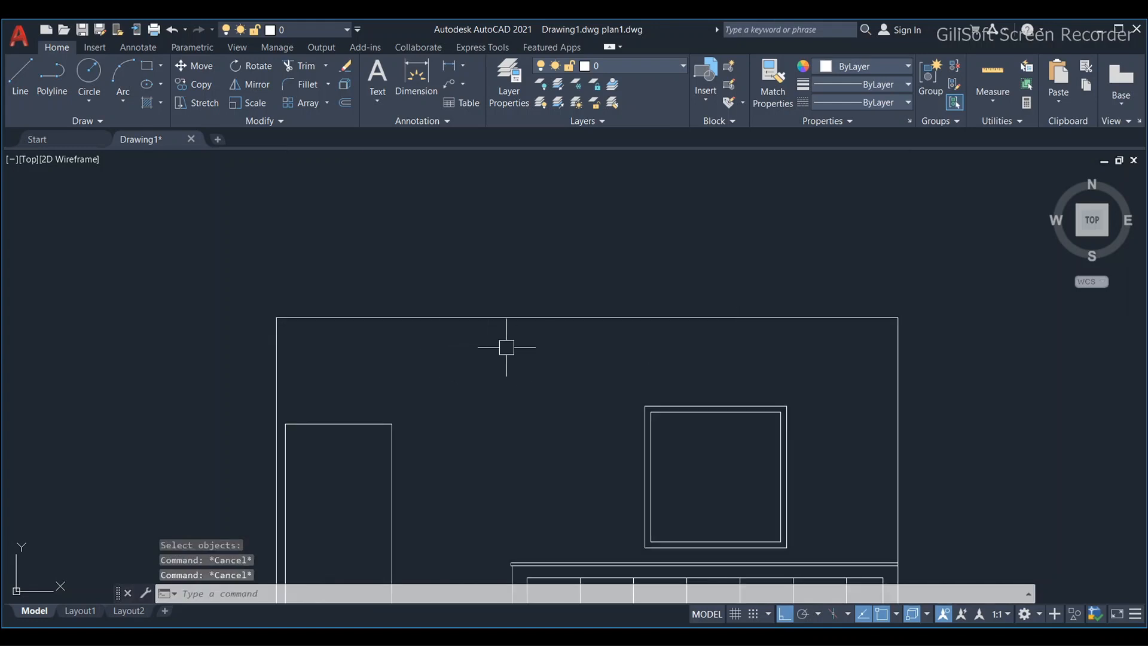
pyautogui.scroll(-2, 507, 348)
pyautogui.moveTo(494, 362); pyautogui.dragTo(428, 390, button='middle')
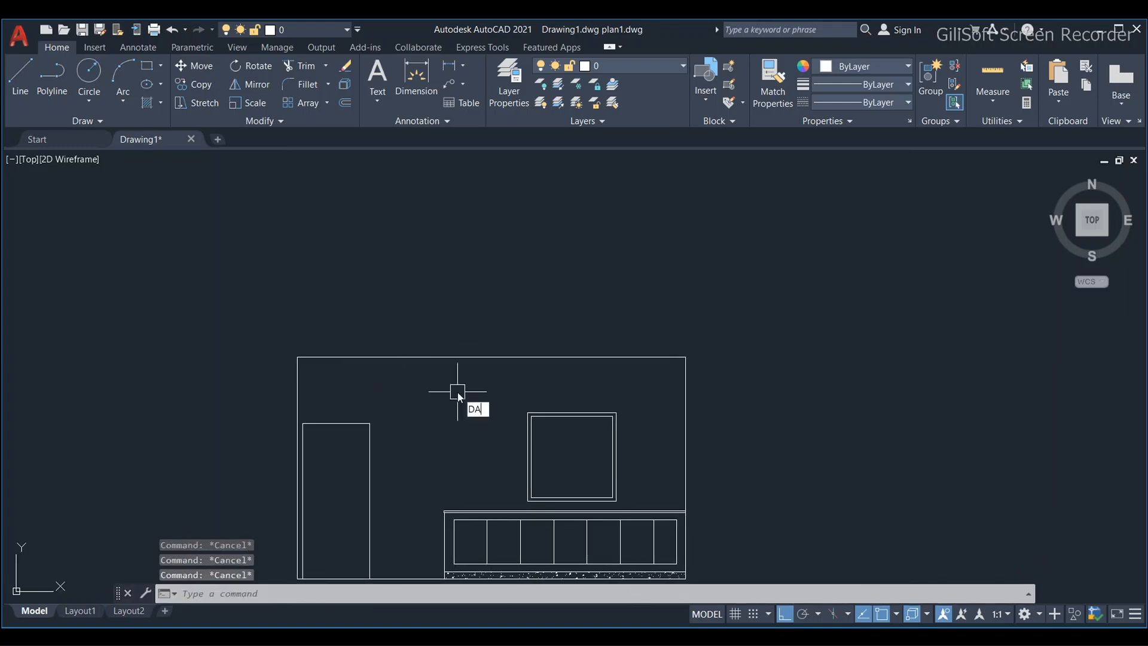
# Step: Measure the interior elevation's height from the top line to the floor with an aligned dimension, without placing it
pyautogui.write('l')
pyautogui.press('Return')
pyautogui.scroll(-2, 398, 368)
pyautogui.click(398, 362)
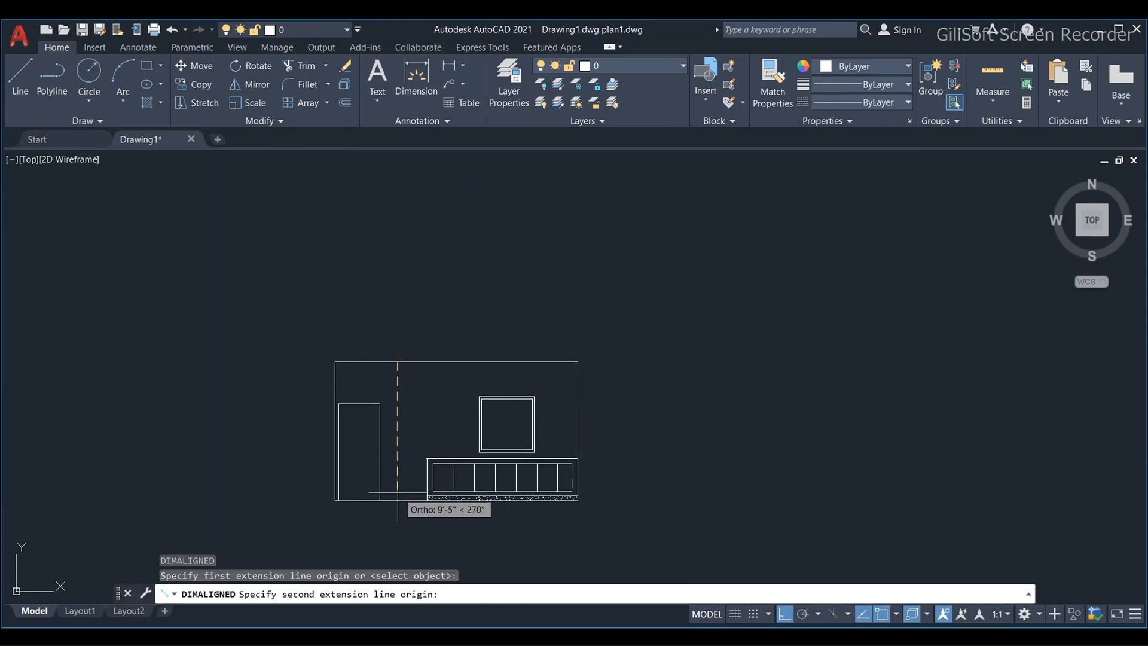
pyautogui.click(398, 493)
pyautogui.scroll(4, 385, 472)
pyautogui.scroll(-4, 384, 455)
pyautogui.press('Escape')
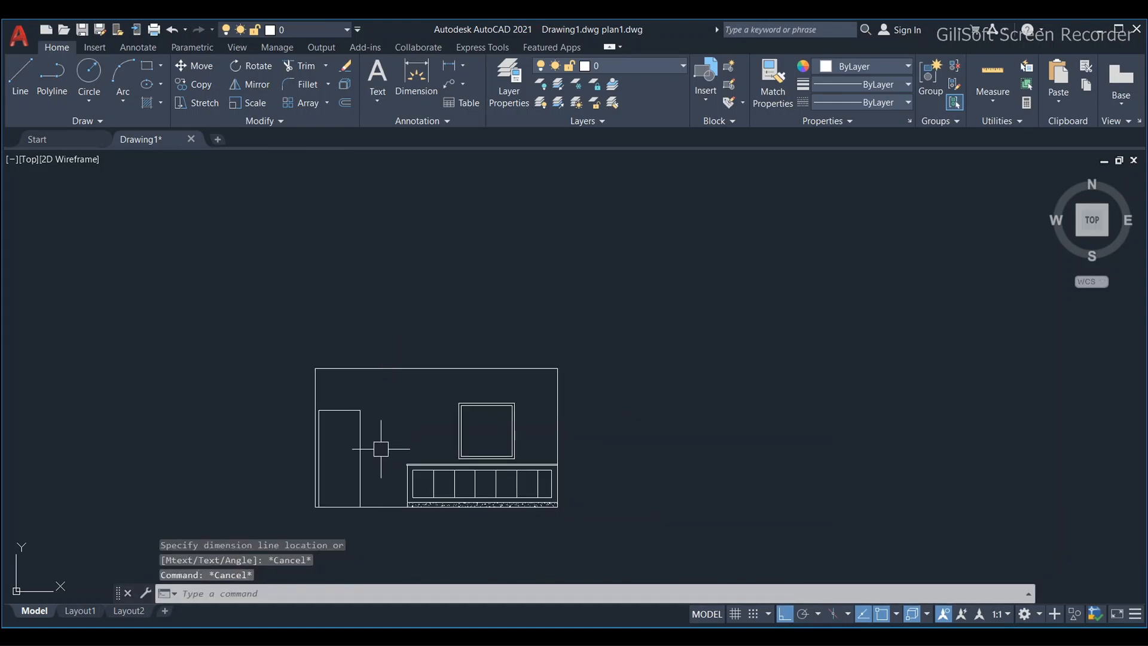
# Step: Offset the interior elevation's top line 6 inches downward to mark the false ceiling level
pyautogui.scroll(3, 383, 446)
pyautogui.moveTo(390, 413); pyautogui.dragTo(459, 384, button='middle')
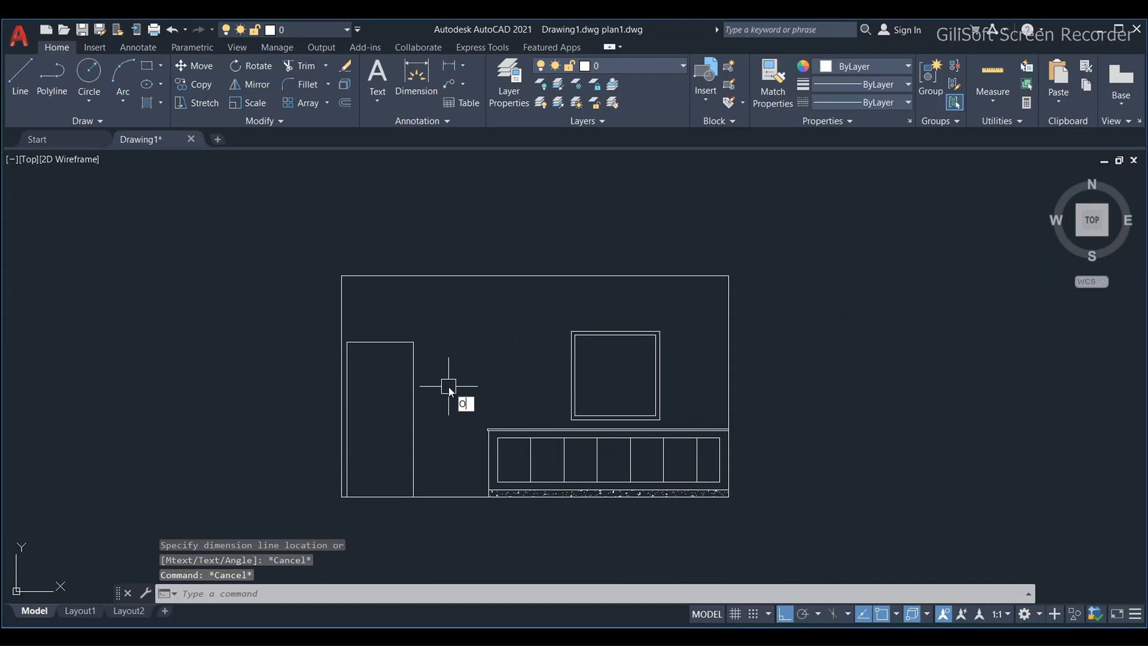
pyautogui.press('Return')
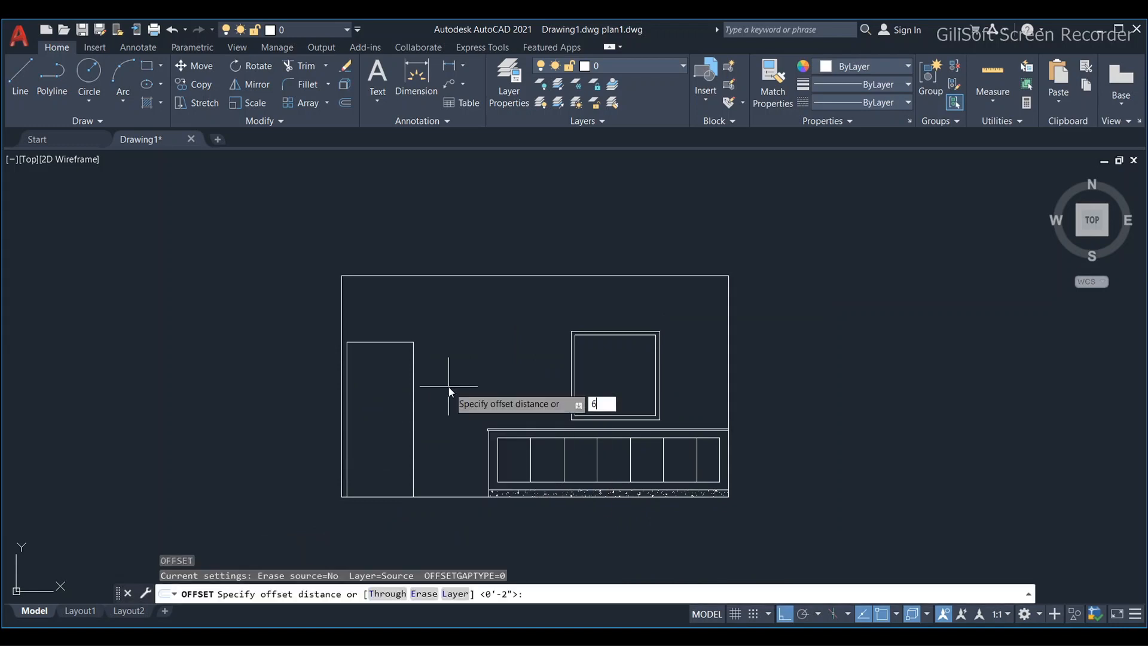
pyautogui.write('6')
pyautogui.press('Return')
pyautogui.click(450, 277)
pyautogui.click(457, 341)
pyautogui.press('Escape')
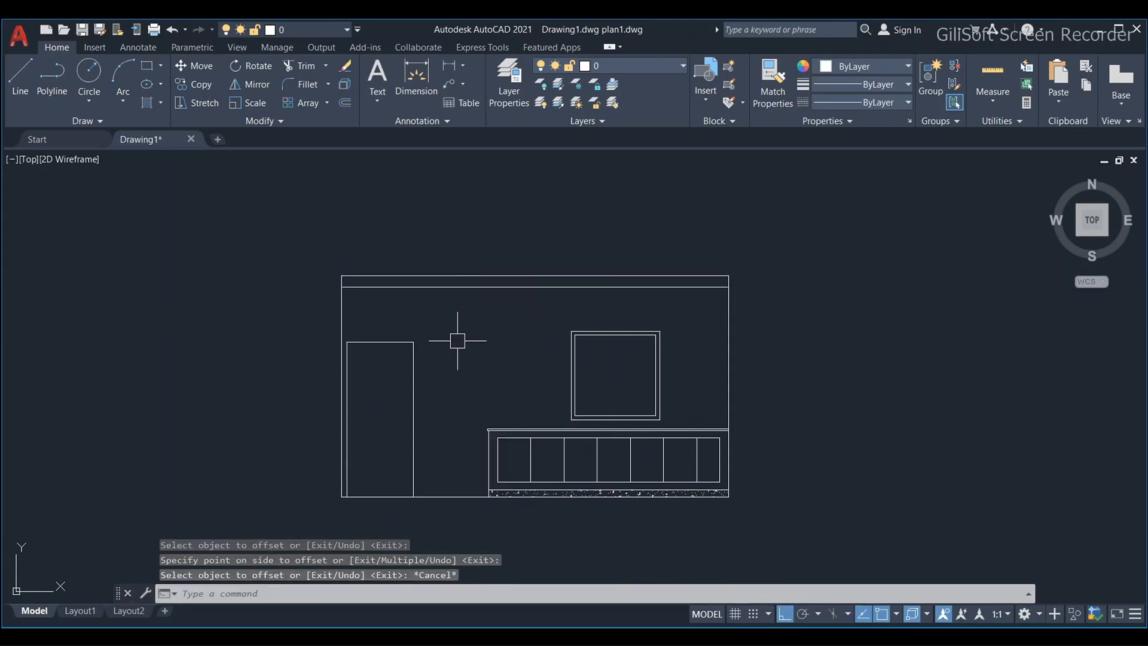
pyautogui.press('Escape')
pyautogui.scroll(2, 461, 303)
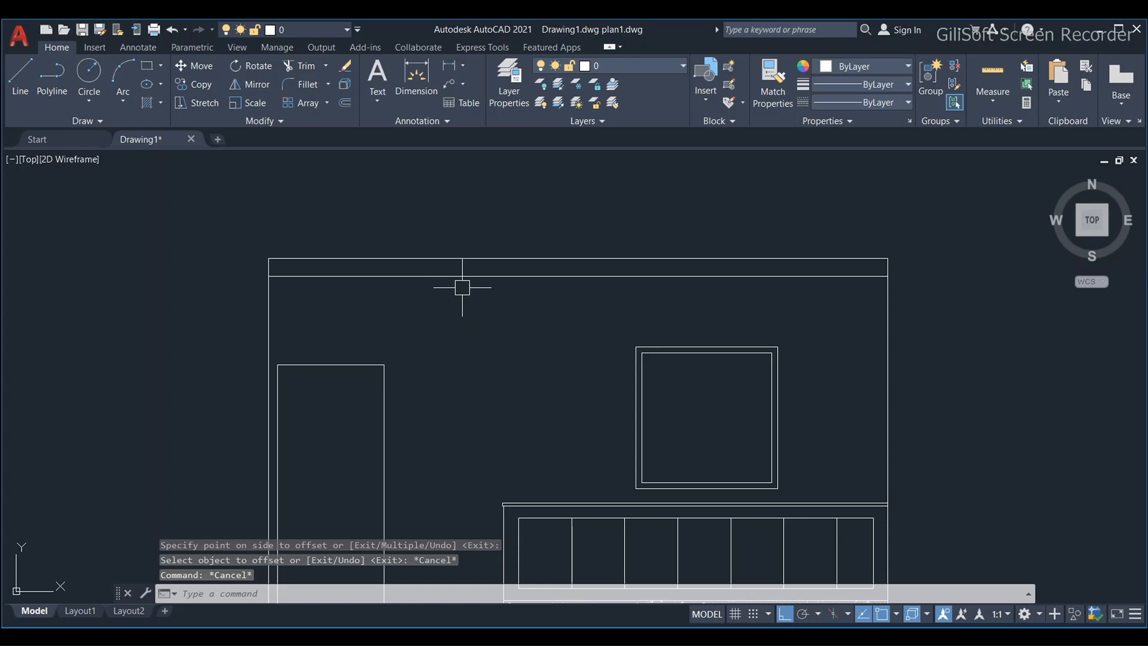
pyautogui.press('Escape')
pyautogui.press('Escape')
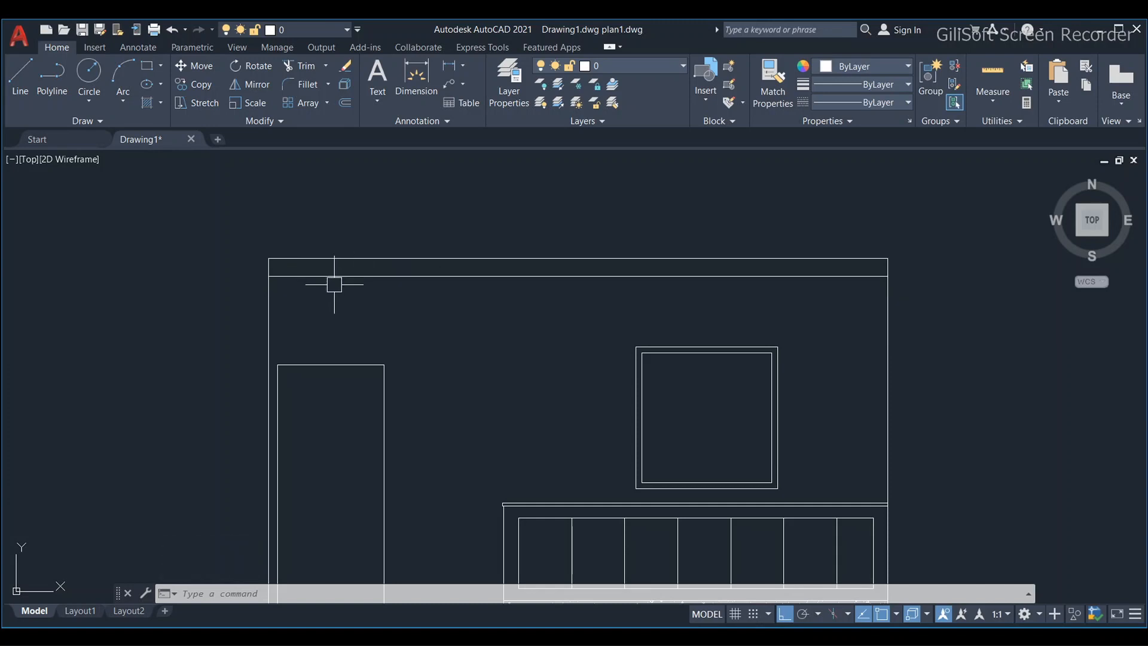
pyautogui.scroll(-2, 334, 284)
pyautogui.scroll(-3, 535, 275)
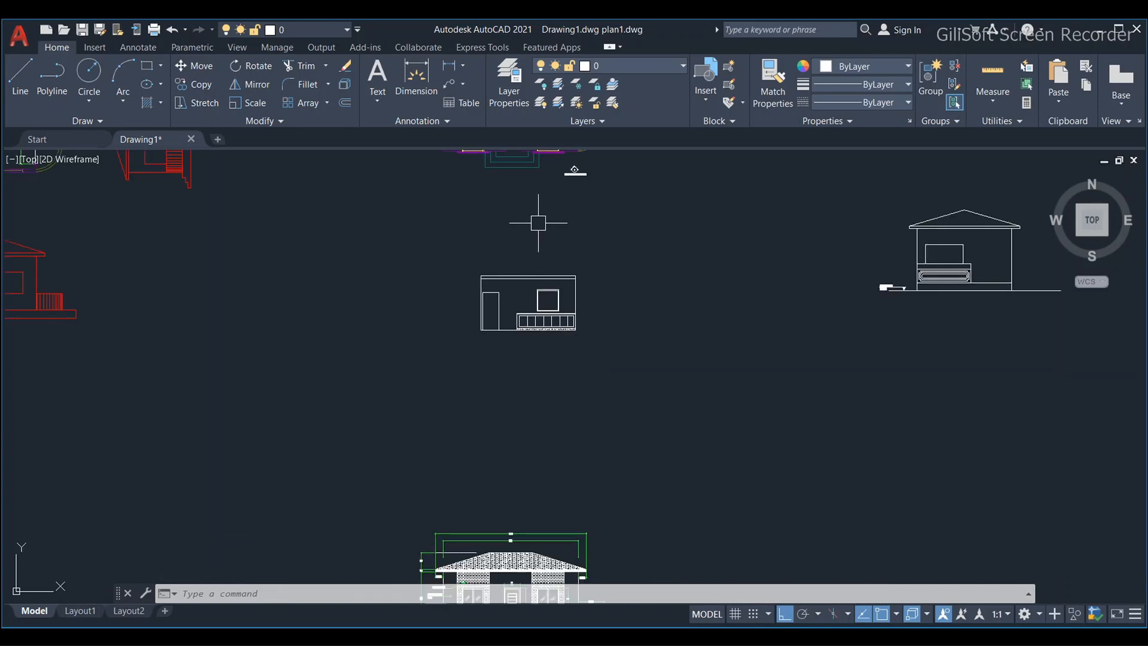
pyautogui.moveTo(505, 315); pyautogui.dragTo(473, 524, button='middle')
pyautogui.scroll(2, 513, 316)
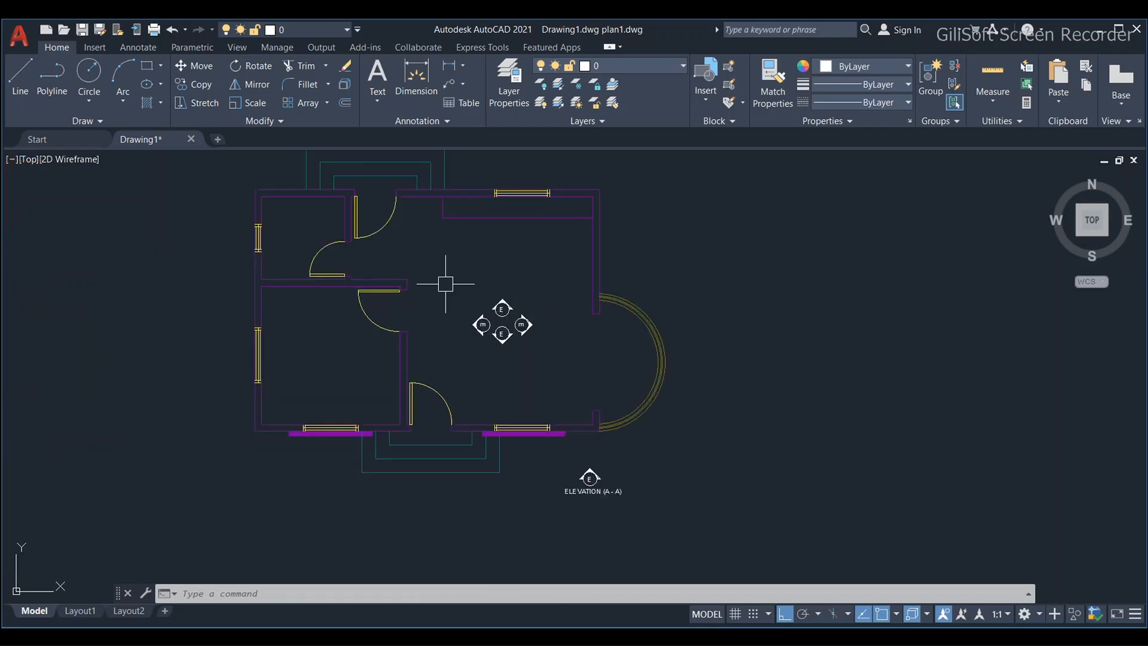
pyautogui.scroll(1, 536, 263)
pyautogui.write('o')
pyautogui.press('Return')
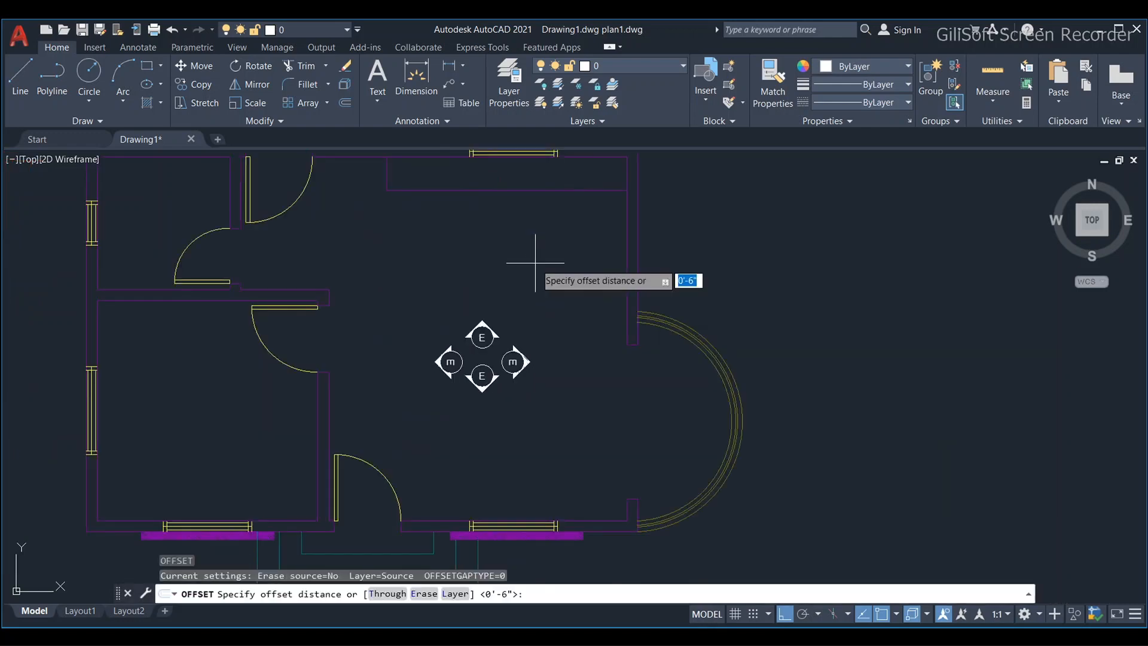
pyautogui.press('Return')
pyautogui.moveTo(561, 192); pyautogui.dragTo(538, 270, button='middle')
pyautogui.press('Escape')
pyautogui.press('Return')
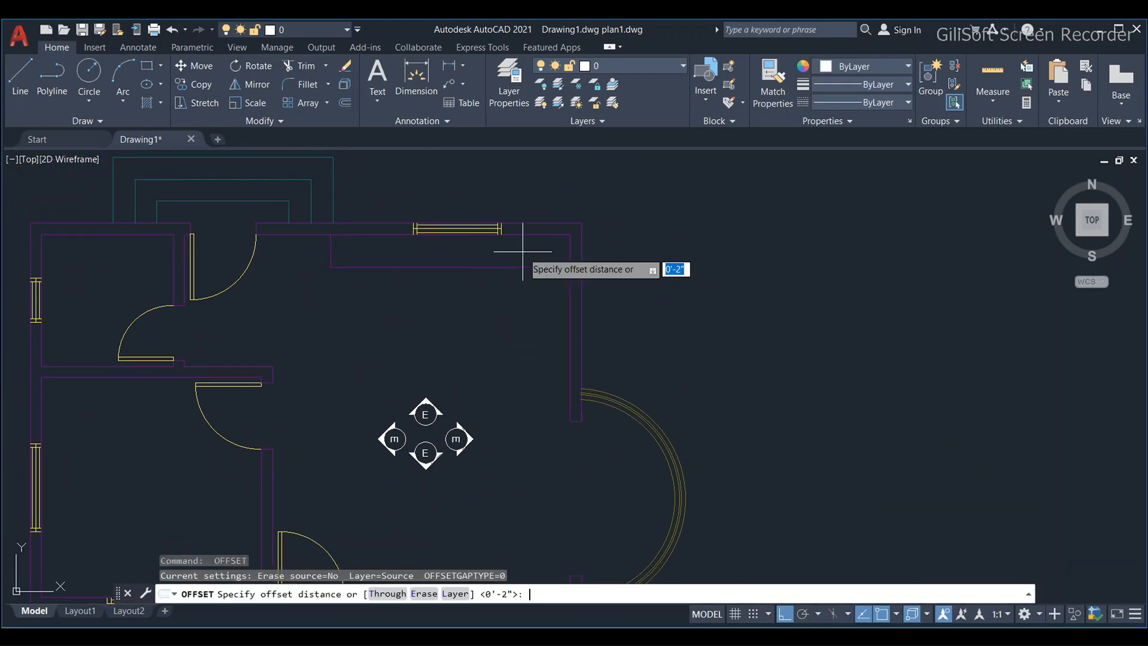
pyautogui.press('Escape')
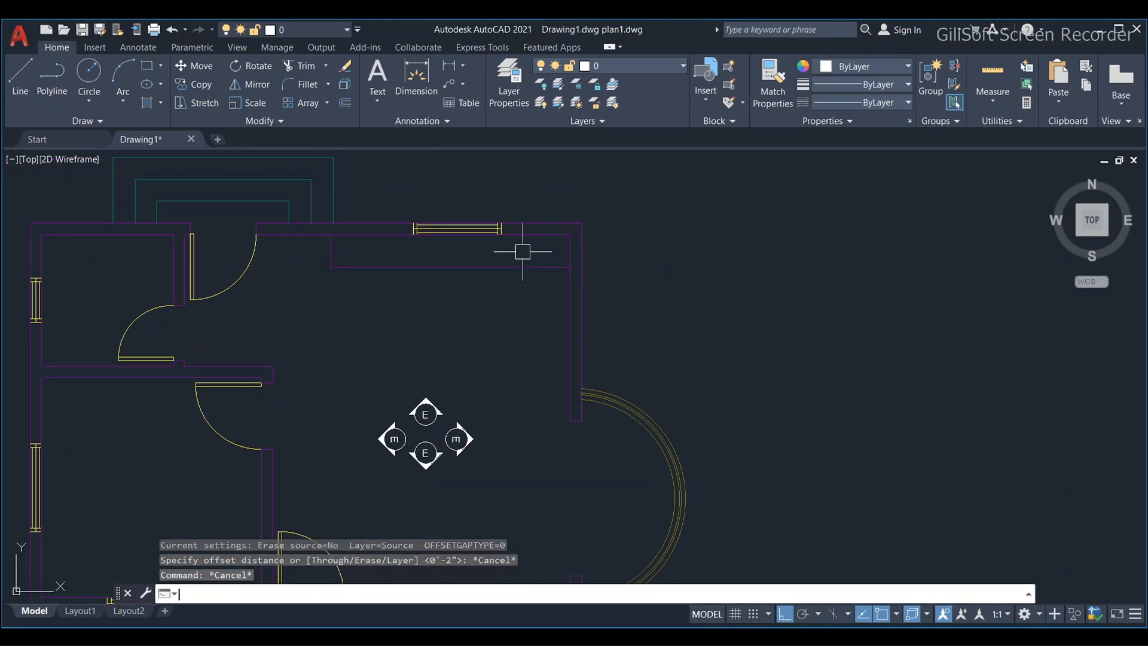
# Step: Draw a 13'-6" by 9'-9" rectangle on the floor plan from the counter's inner wall corner to the wall end beside the bedroom door
pyautogui.moveTo(464, 379); pyautogui.dragTo(474, 345, button='middle')
pyautogui.write('REC')
pyautogui.press('Return')
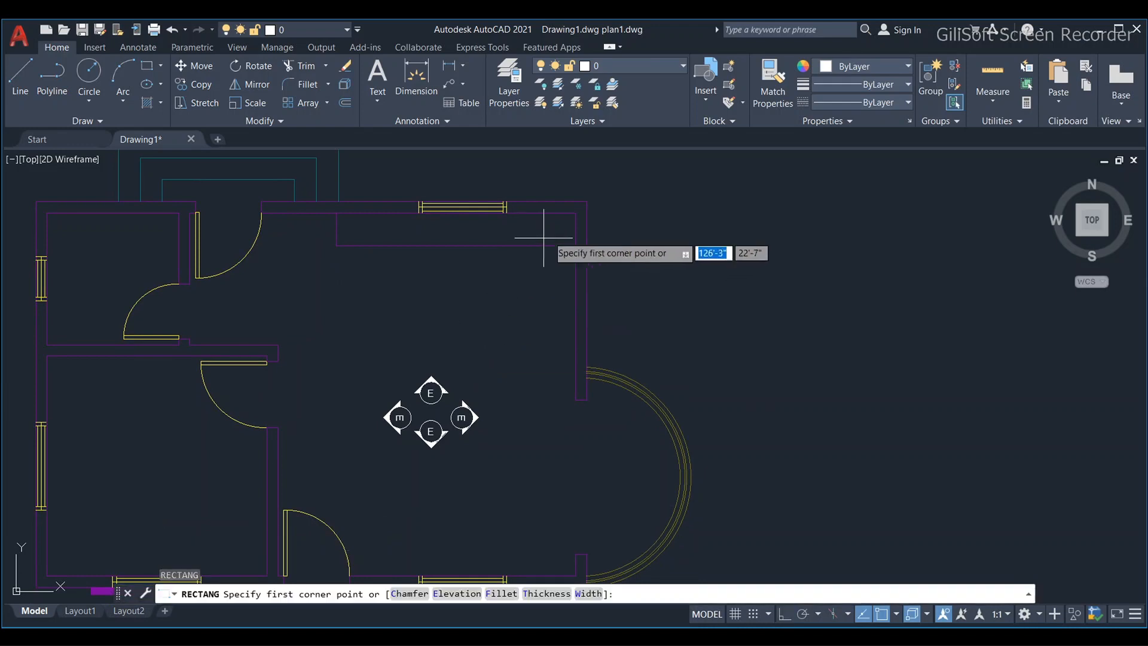
pyautogui.click(576, 213)
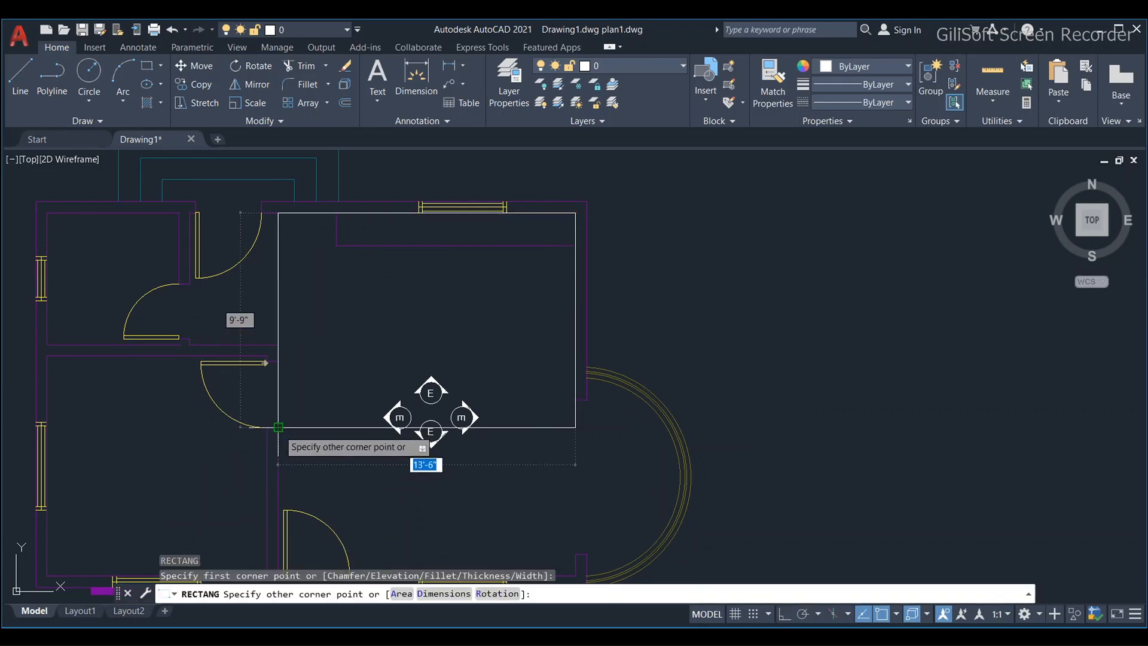
pyautogui.press('Escape')
pyautogui.press('Escape')
pyautogui.press('Escape')
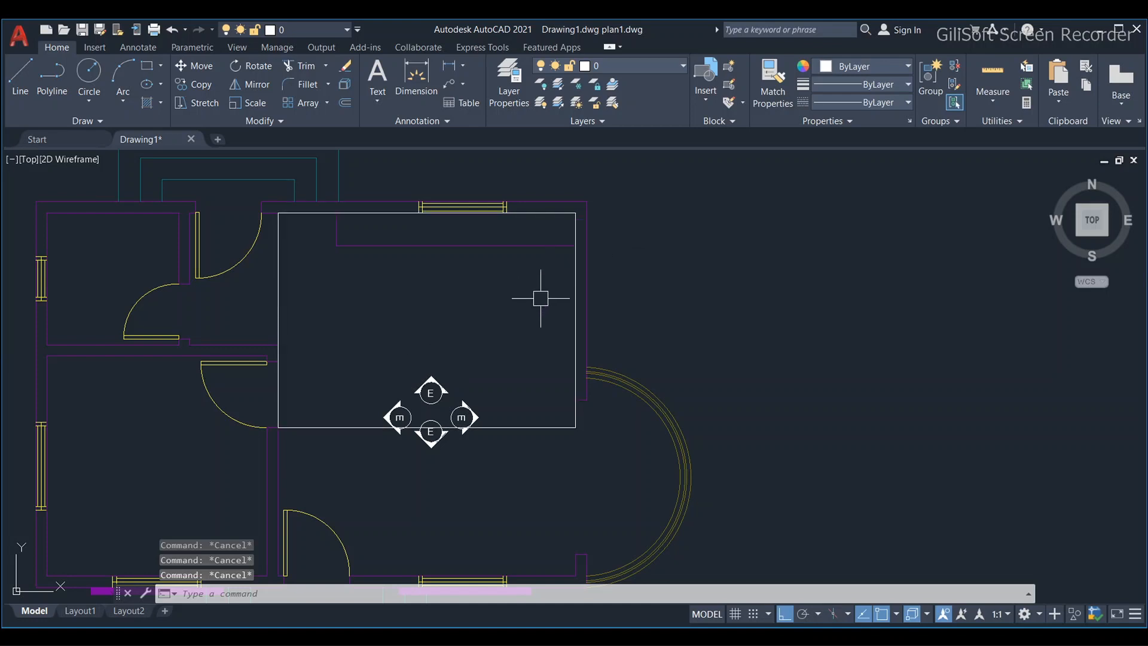
pyautogui.write('O')
pyautogui.press('Return')
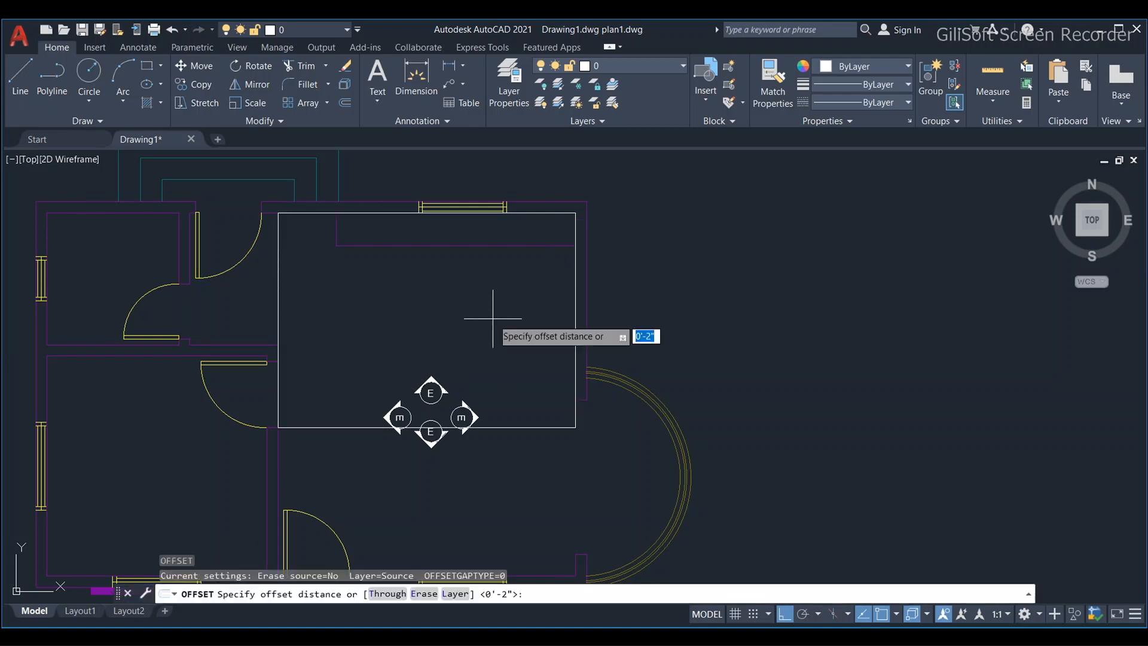
pyautogui.write('6')
pyautogui.press('Return')
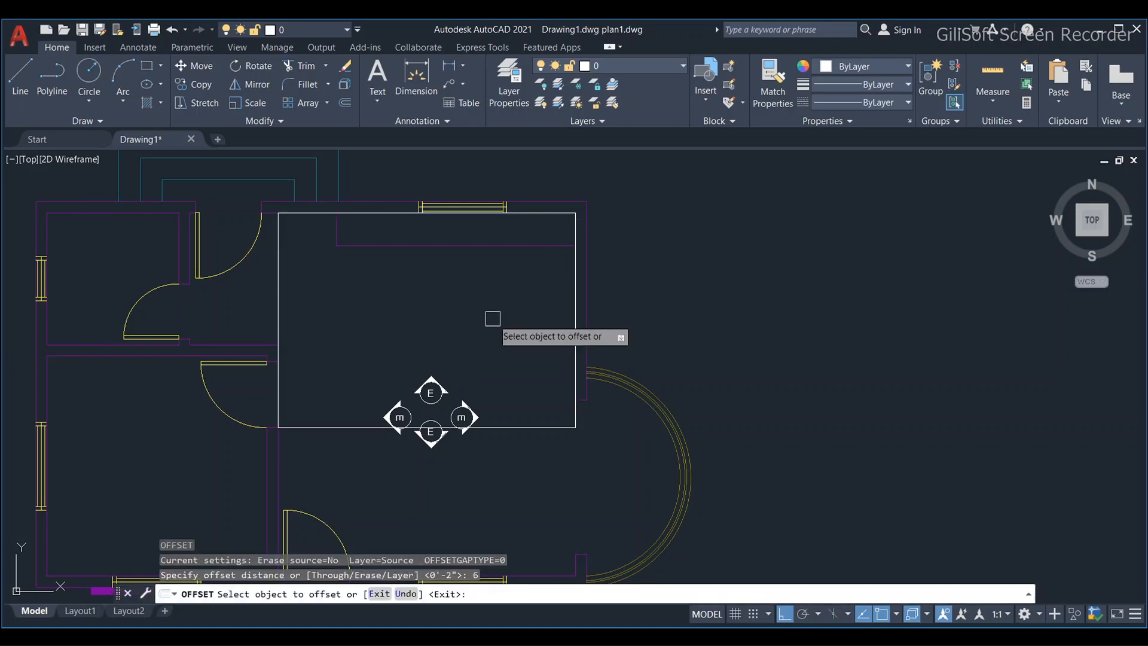
pyautogui.press('Return')
# Step: Offset the new ceiling rectangle on the floor plan 12 inches inward
pyautogui.press('Return')
pyautogui.write('12')
pyautogui.press('Return')
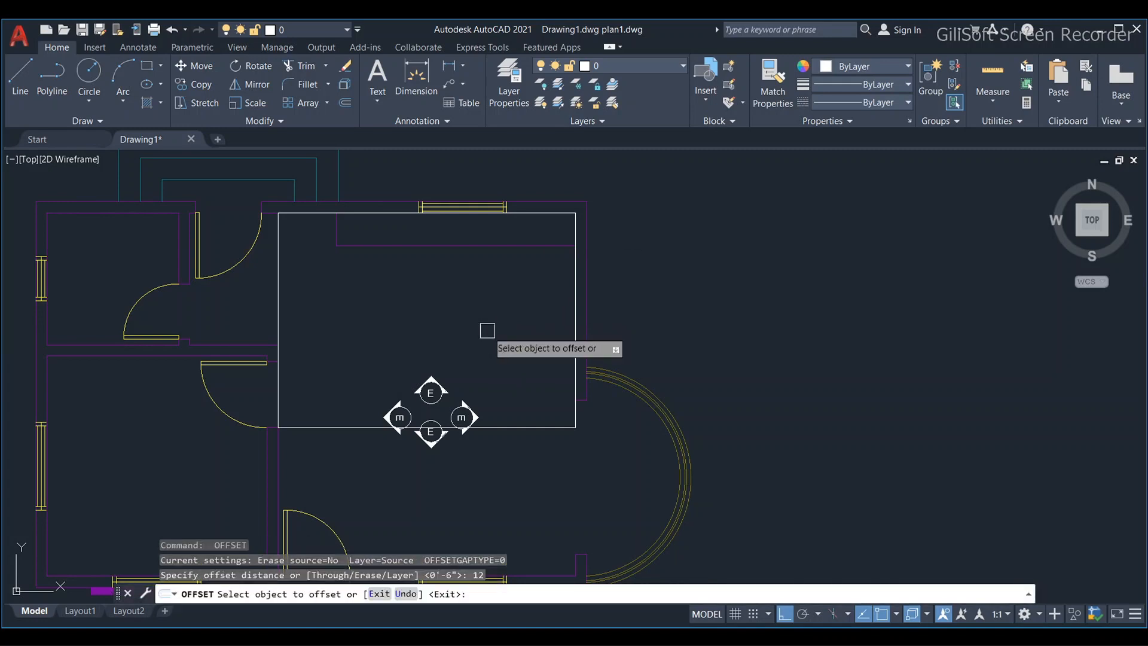
pyautogui.click(531, 427)
pyautogui.click(426, 321)
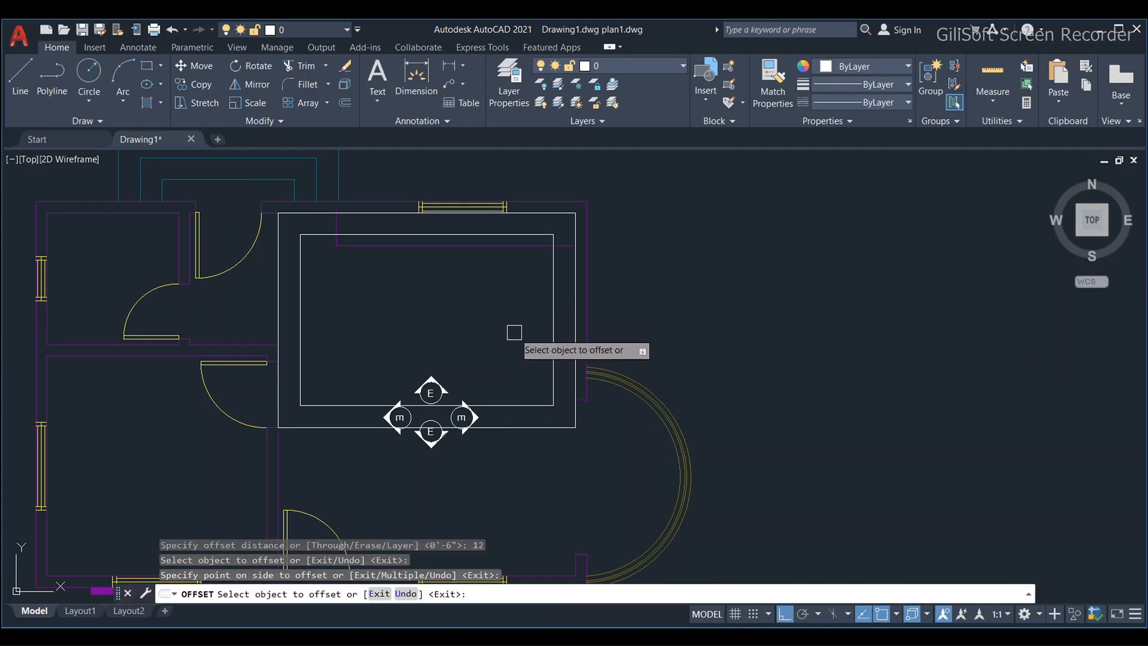
pyautogui.press('Escape')
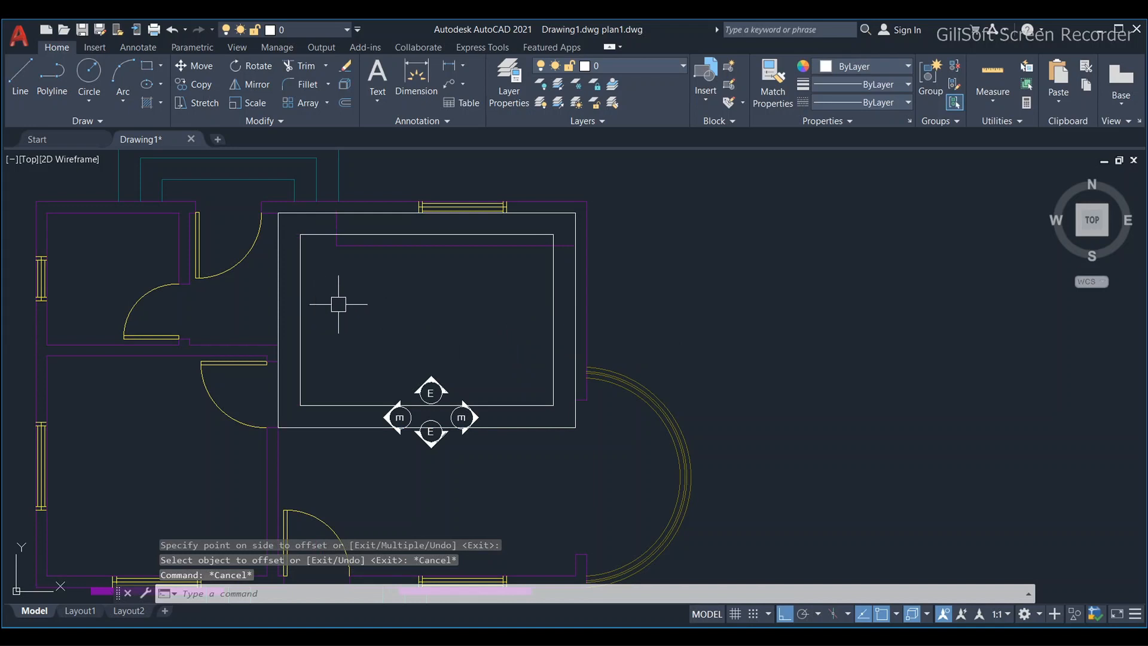
# Step: Draw a vertical projection line from the outer ceiling rectangle's lower-left corner down past the elevation's two top lines
pyautogui.scroll(-5, 438, 299)
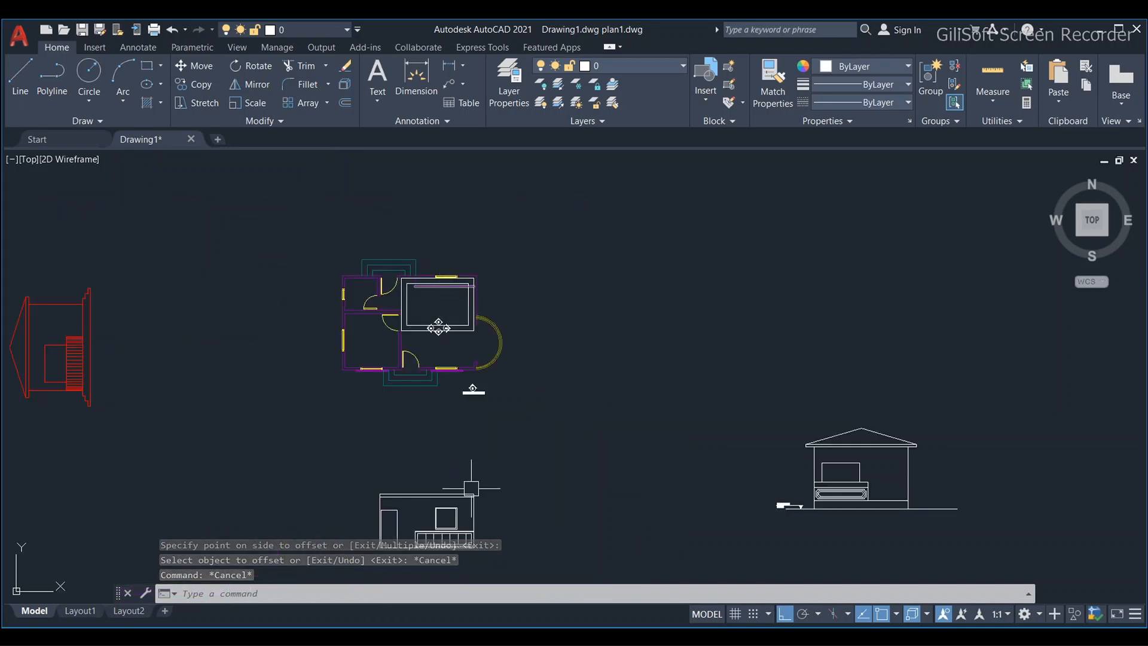
pyautogui.scroll(4, 423, 513)
pyautogui.scroll(-2, 428, 389)
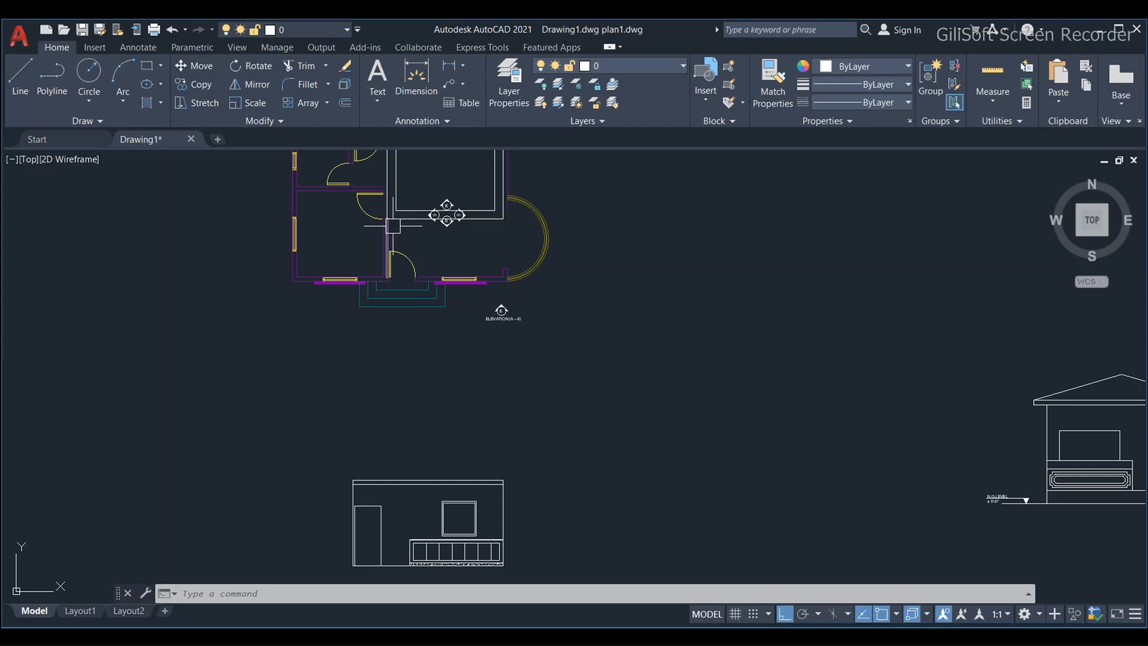
pyautogui.scroll(4, 390, 221)
pyautogui.write('l')
pyautogui.press('Return')
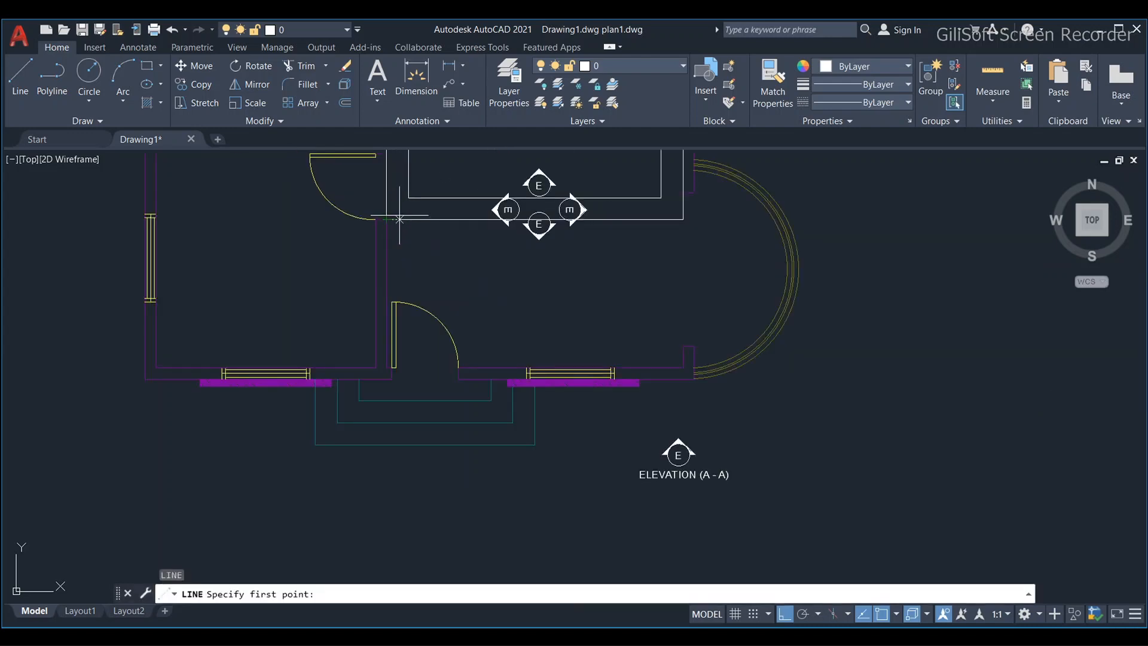
pyautogui.click(383, 220)
pyautogui.scroll(-5, 384, 251)
pyautogui.scroll(6, 365, 359)
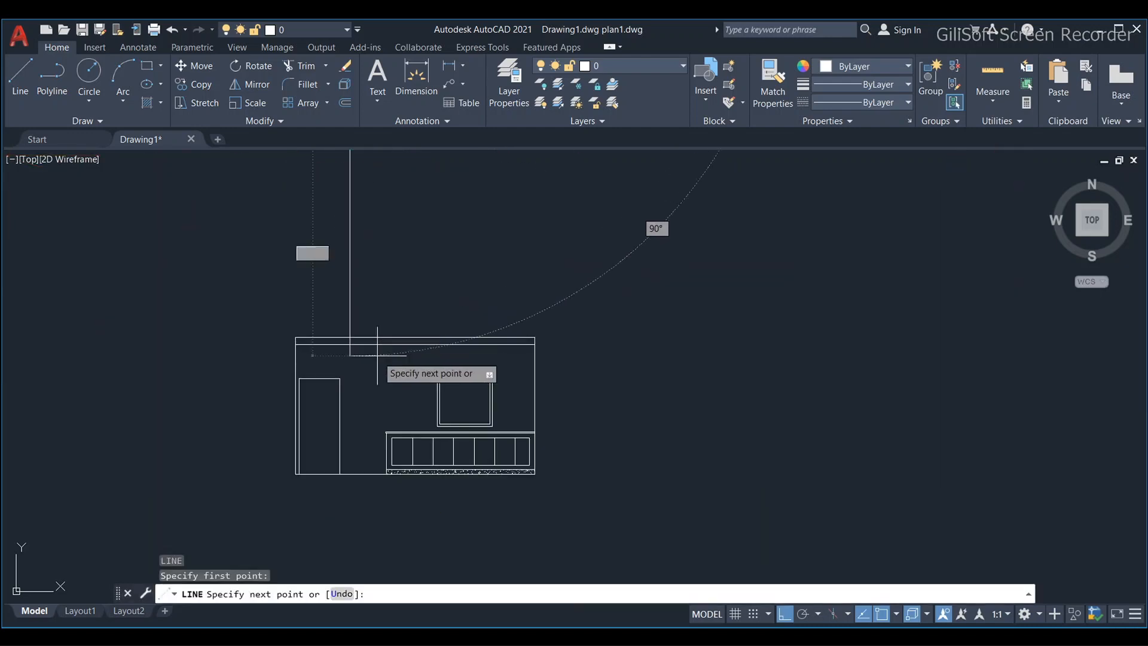
pyautogui.click(358, 381)
pyautogui.scroll(-4, 376, 400)
pyautogui.press('Escape')
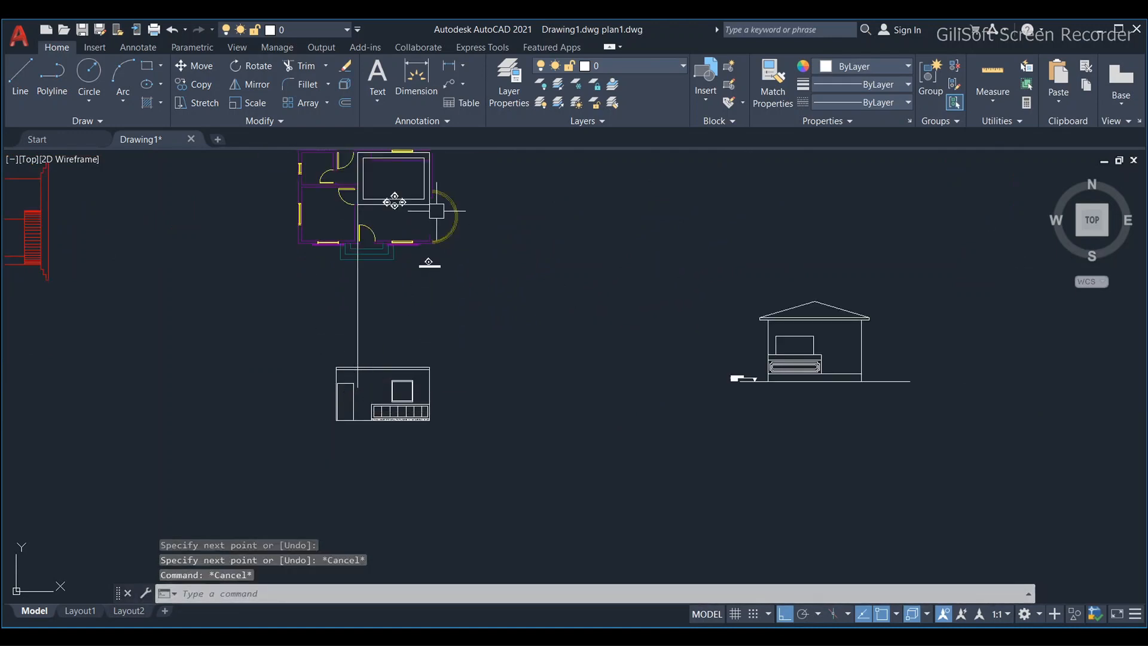
pyautogui.scroll(5, 424, 281)
pyautogui.scroll(-4, 418, 197)
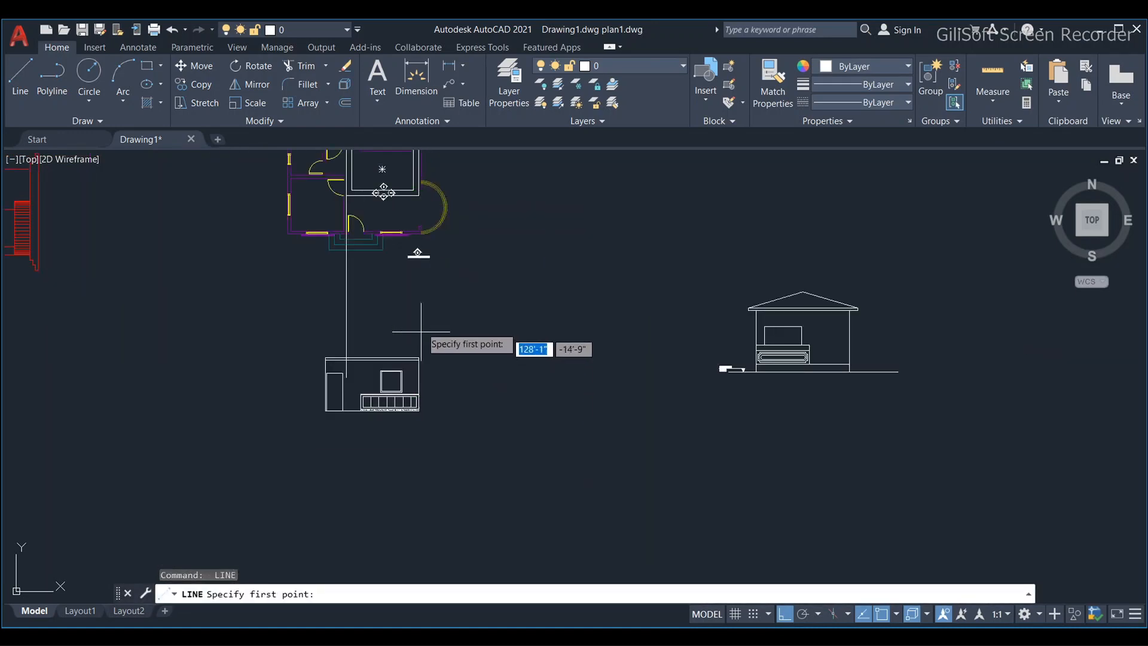
pyautogui.moveTo(417, 291); pyautogui.dragTo(417, 336, button='middle')
pyautogui.scroll(4, 413, 257)
pyautogui.press('Escape')
pyautogui.press('space')
pyautogui.press('Escape')
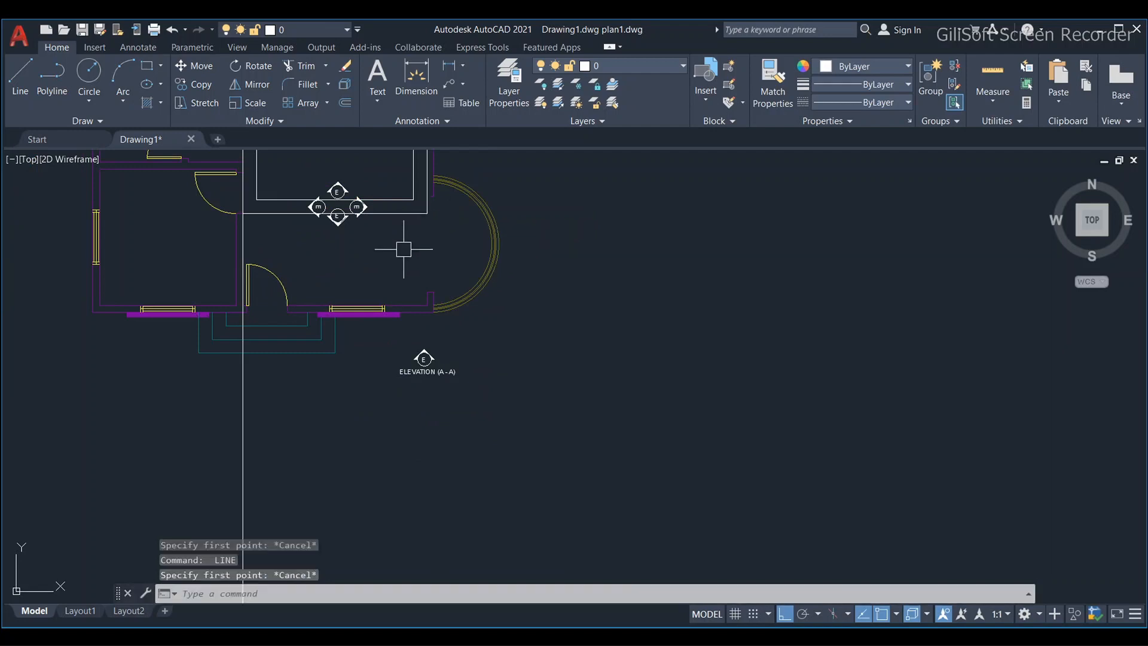
pyautogui.press('Escape')
pyautogui.scroll(-4, 321, 300)
pyautogui.scroll(4, 285, 438)
pyautogui.scroll(3, 299, 433)
pyautogui.write('f')
pyautogui.press('space')
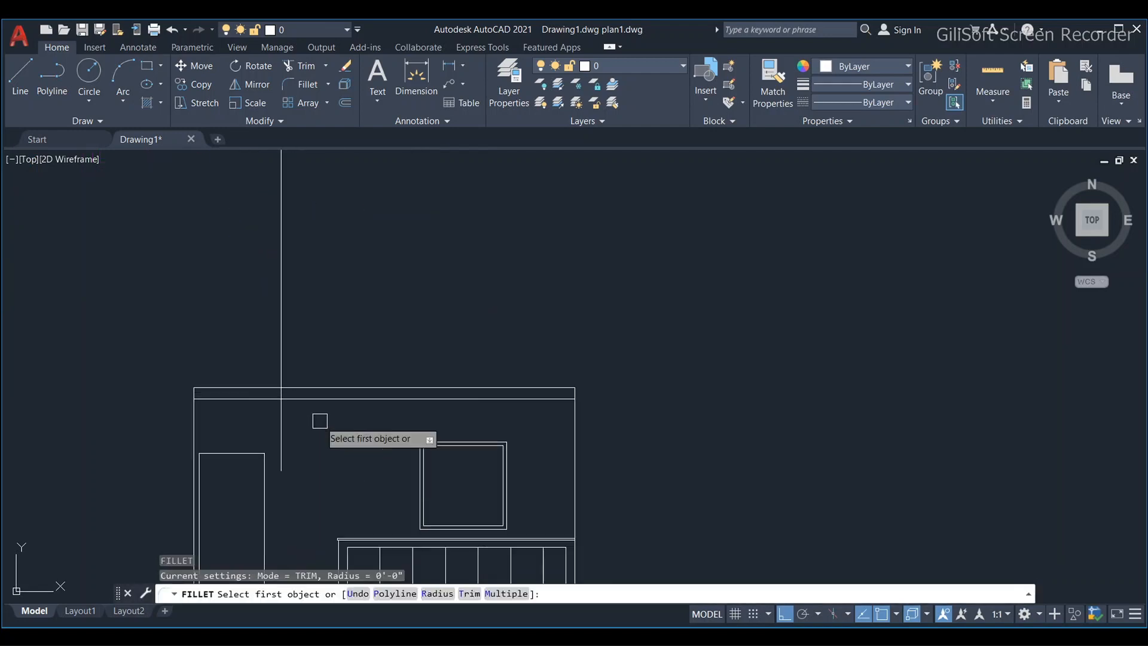
pyautogui.scroll(2, 317, 419)
pyautogui.press('Escape')
# Step: Trim the projection line below the 6-inch ceiling line and that ceiling line's part on the door side of the projection
pyautogui.write('tr')
pyautogui.press('space')
pyautogui.click(258, 425)
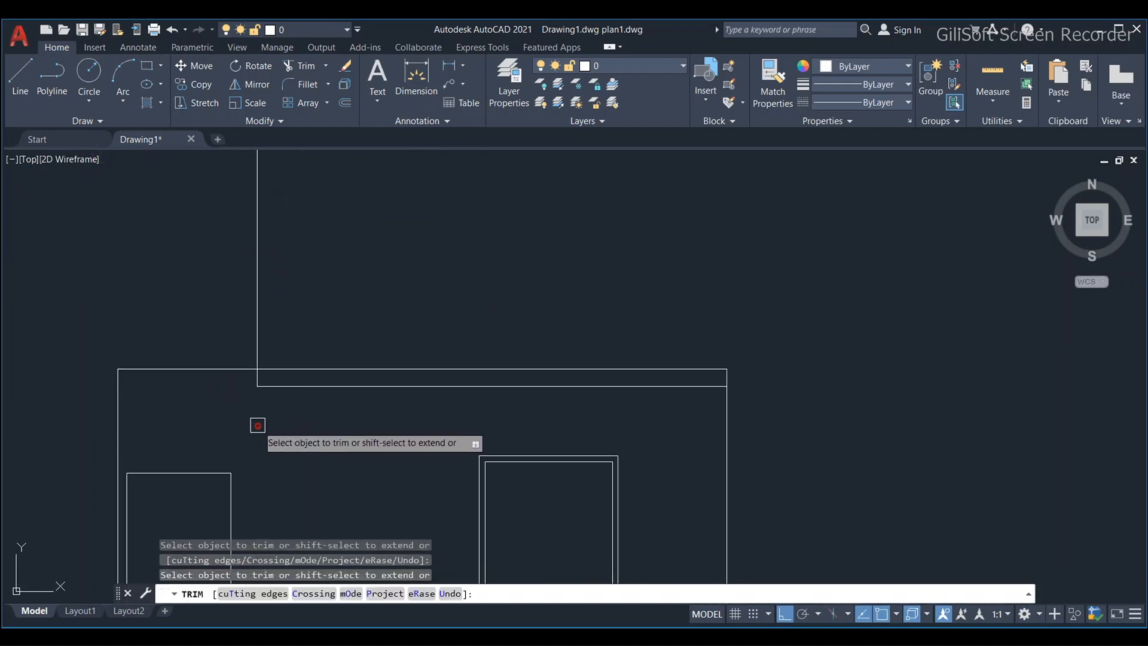
pyautogui.press('Escape')
# Step: Trim the projection line above the elevation, using the elevation's top line as the cutting edge
pyautogui.press('space')
pyautogui.click(277, 368)
pyautogui.press('space')
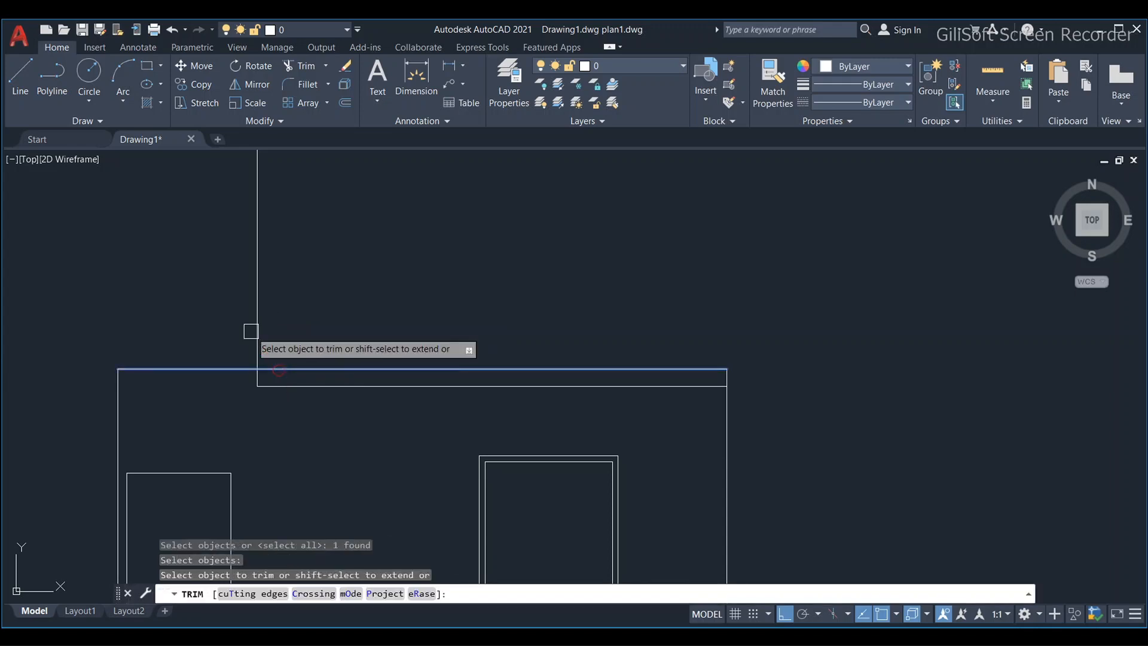
pyautogui.click(253, 331)
pyautogui.press('Escape')
pyautogui.press('Escape')
pyautogui.scroll(-8, 467, 390)
pyautogui.scroll(4, 494, 223)
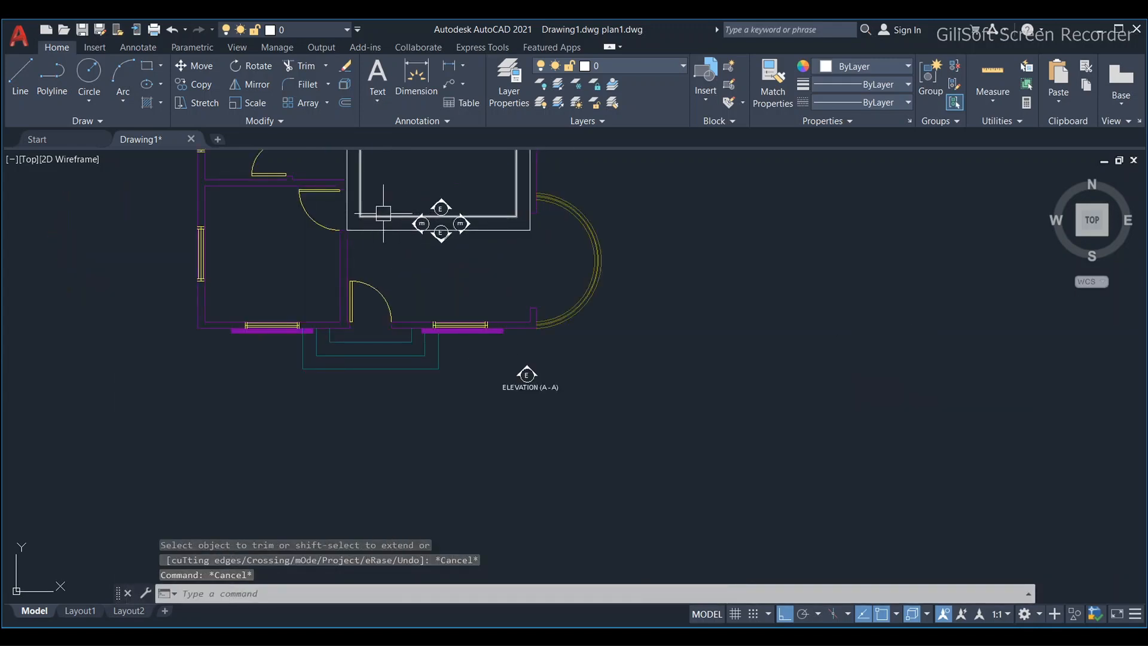
pyautogui.scroll(-2, 384, 213)
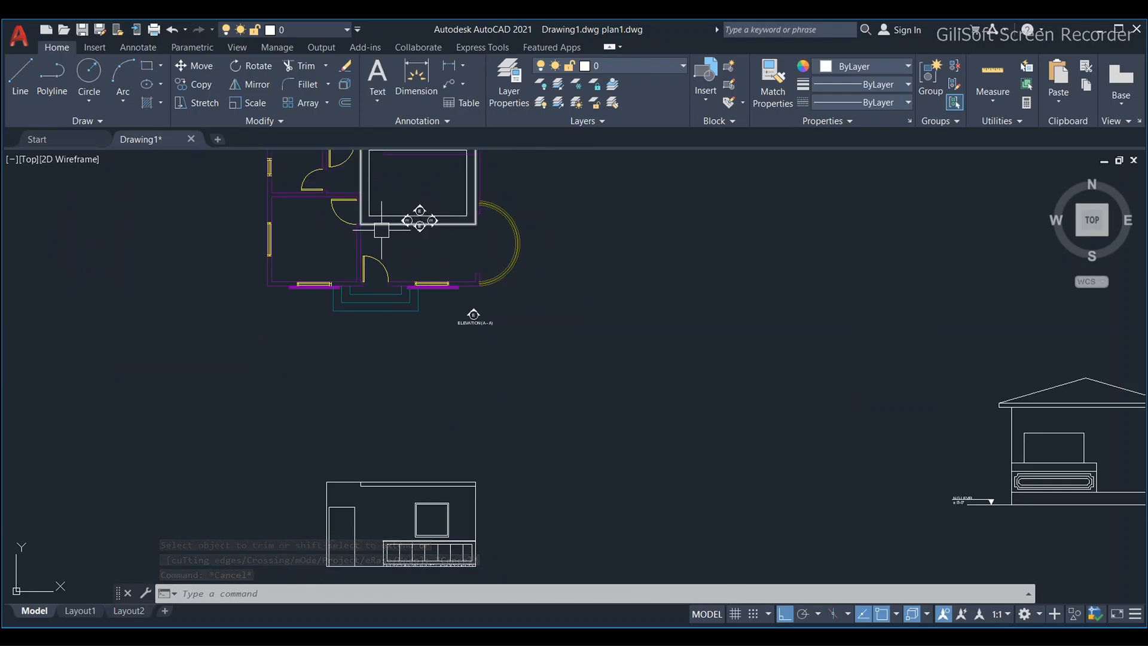
# Step: Offset the elevation's lower ceiling line 4 inches downward
pyautogui.scroll(4, 381, 227)
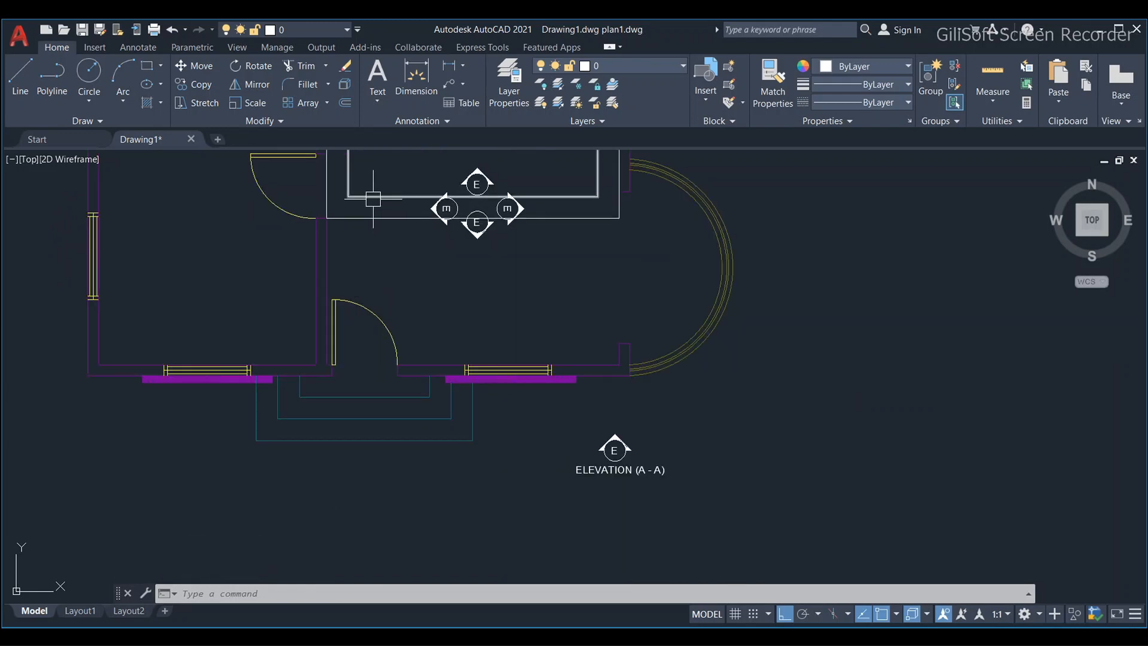
pyautogui.scroll(-4, 376, 197)
pyautogui.scroll(5, 389, 340)
pyautogui.press('Escape')
pyautogui.press('Escape')
pyautogui.scroll(1, 418, 386)
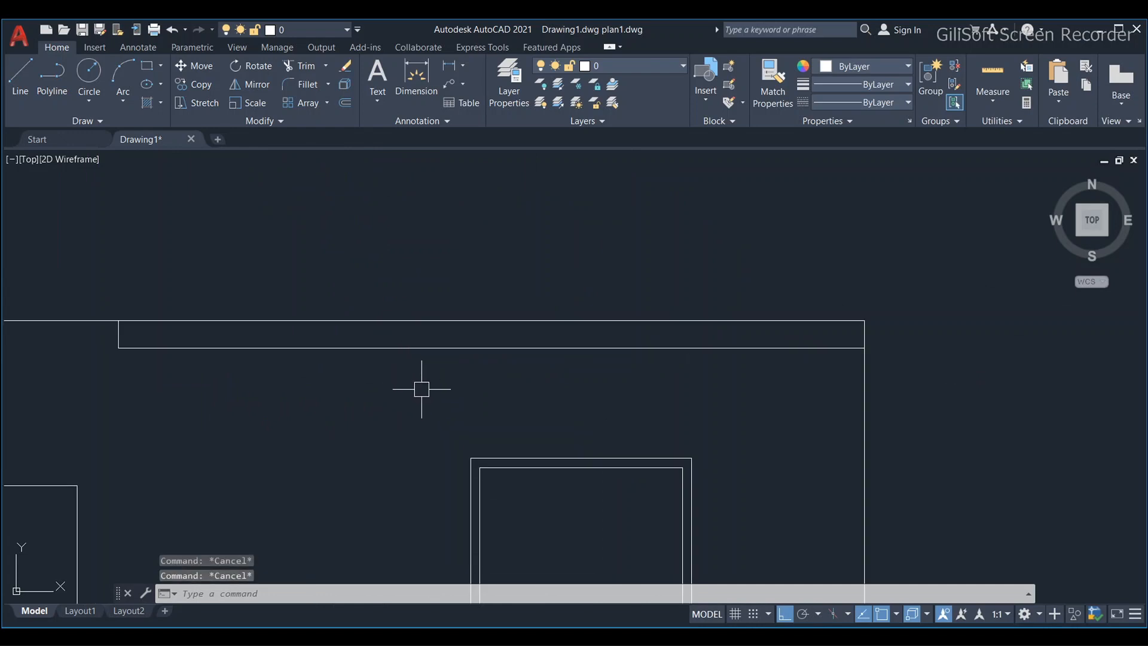
pyautogui.press('Return')
pyautogui.write('4')
pyautogui.press('Return')
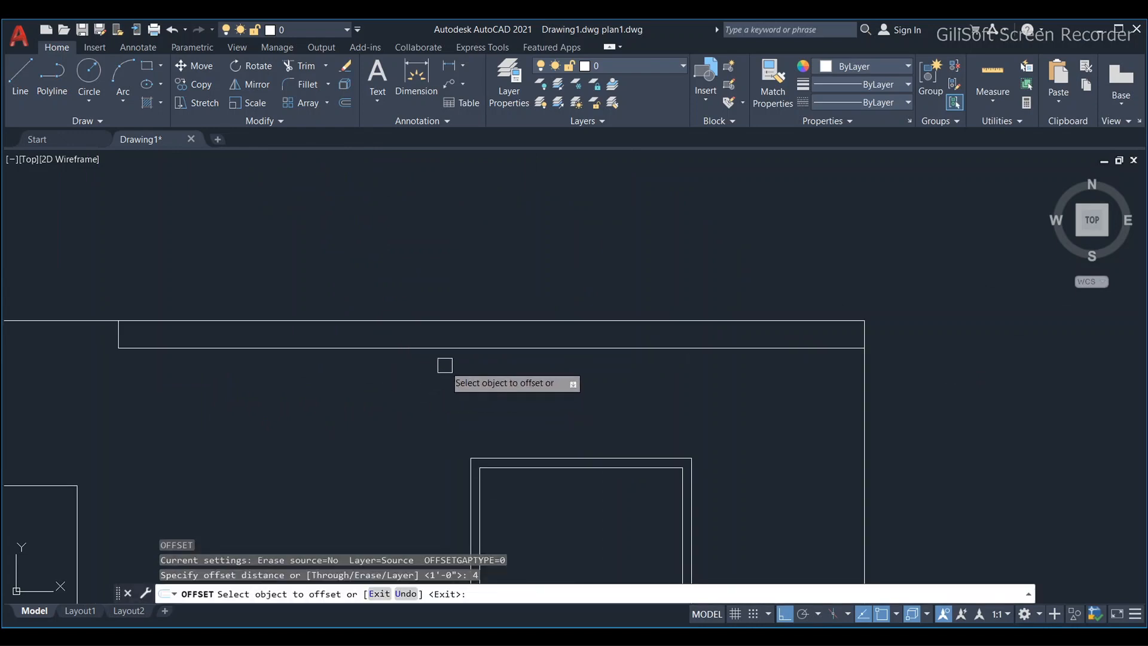
pyautogui.click(445, 349)
pyautogui.click(447, 385)
pyautogui.press('Escape')
pyautogui.press('Escape')
pyautogui.scroll(-5, 447, 400)
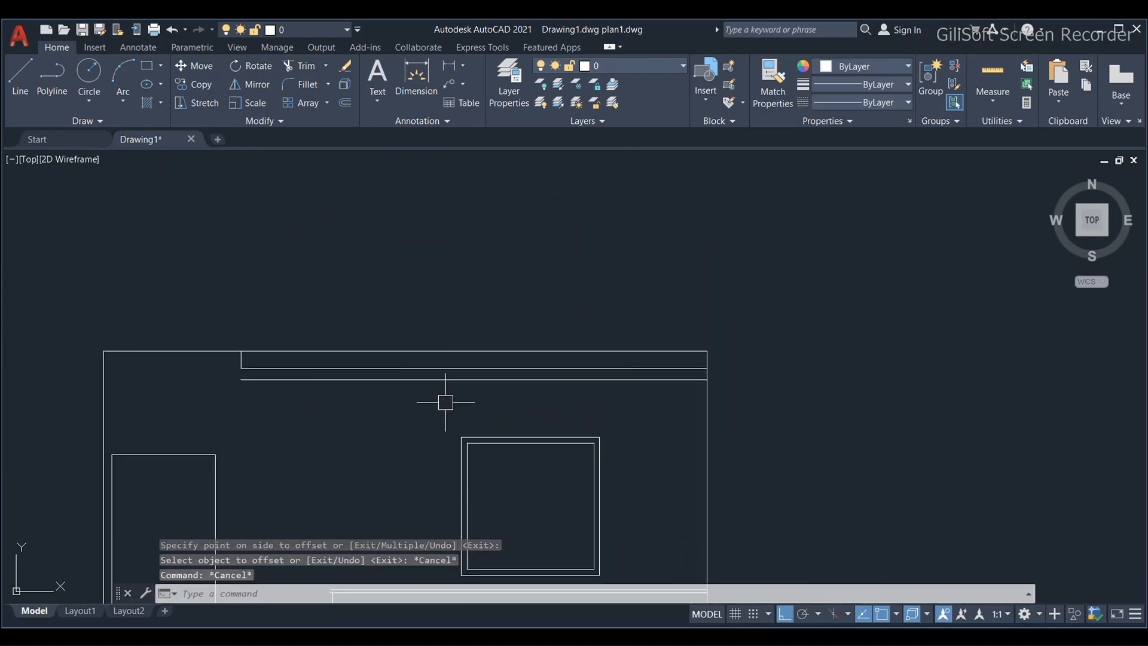
# Step: Draw a vertical projection line from the inner ceiling rectangle's lower-left corner down past the elevation's ceiling lines
pyautogui.moveTo(401, 158); pyautogui.dragTo(401, 290, button='middle')
pyautogui.write('l')
pyautogui.press('Return')
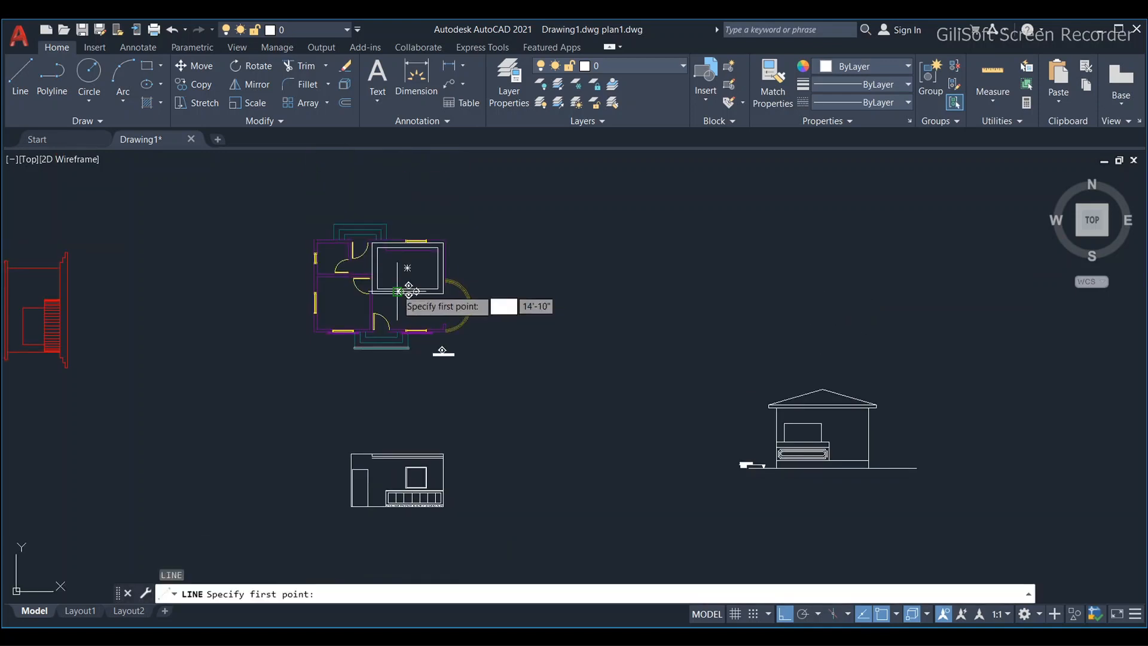
pyautogui.scroll(4, 398, 290)
pyautogui.click(346, 289)
pyautogui.scroll(-4, 353, 335)
pyautogui.scroll(4, 347, 359)
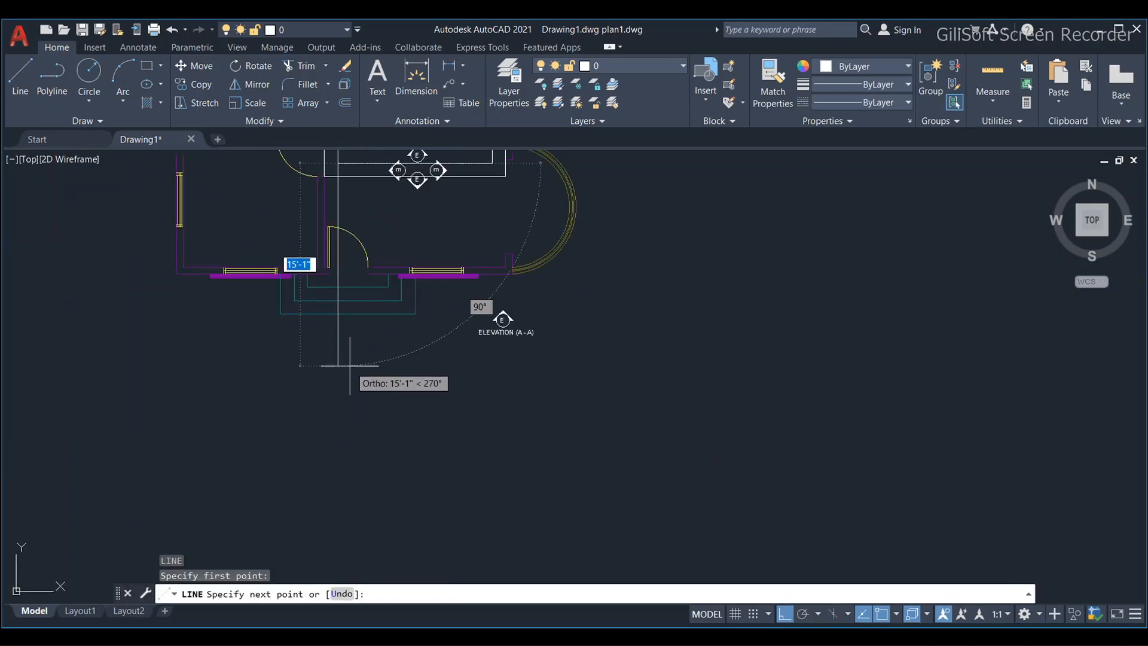
pyautogui.scroll(-4, 347, 383)
pyautogui.scroll(4, 347, 452)
pyautogui.press('Escape')
pyautogui.scroll(-5, 454, 389)
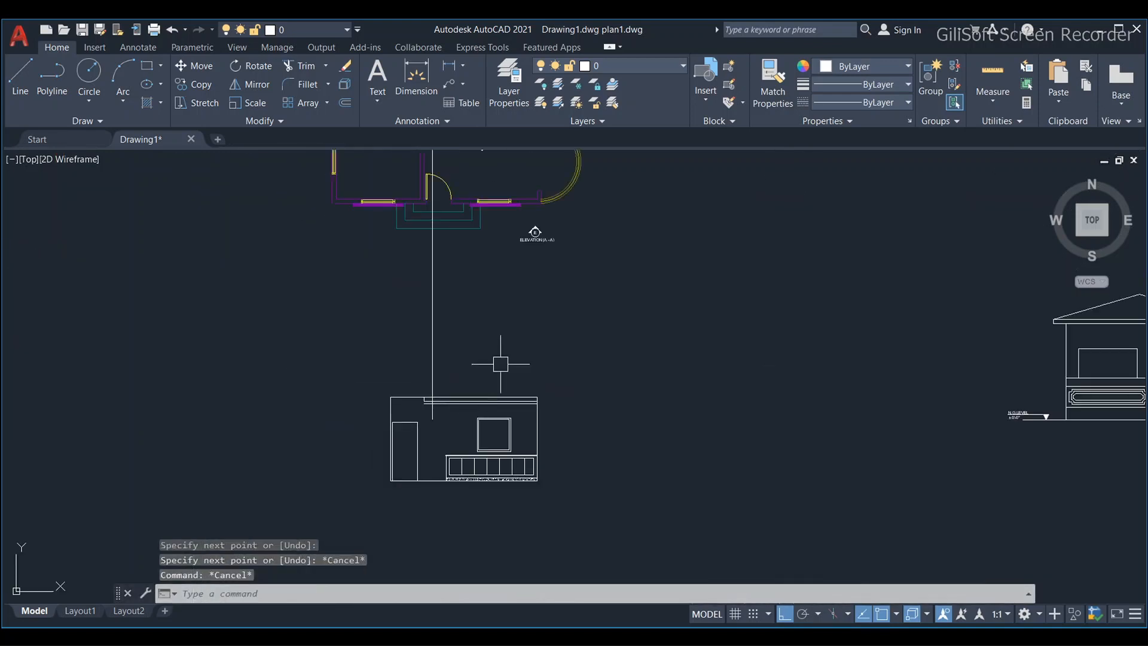
# Step: Draw a vertical projection line from the inner ceiling rectangle's lower-right corner down past the elevation's ceiling lines
pyautogui.scroll(4, 545, 204)
pyautogui.write('l')
pyautogui.press('Return')
pyautogui.click(482, 257)
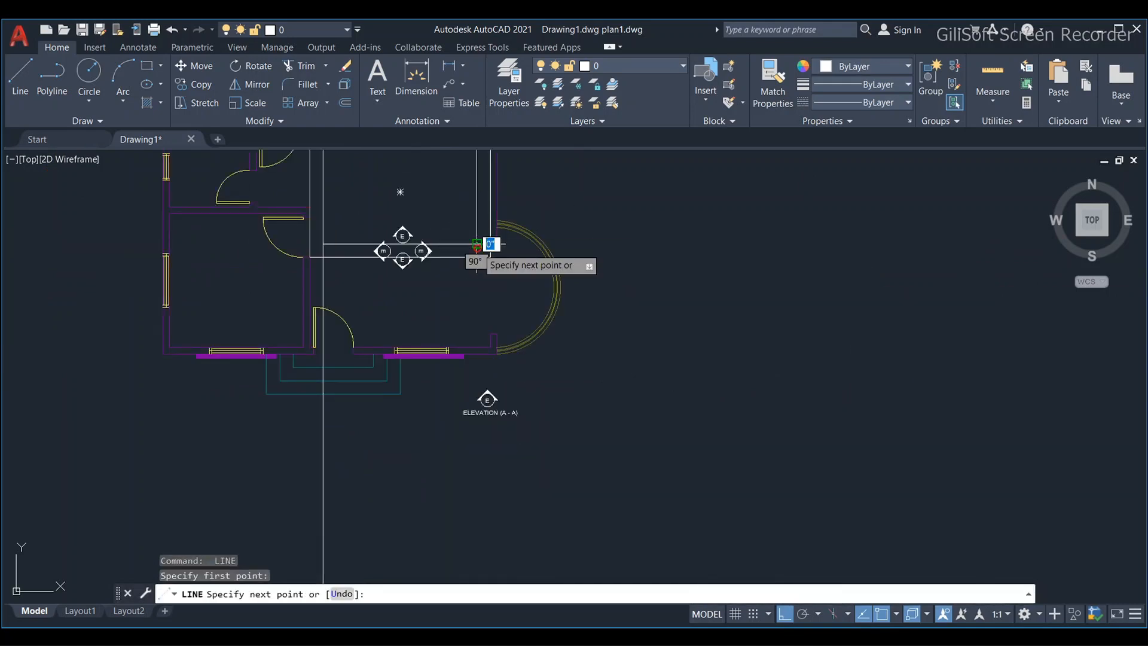
pyautogui.scroll(-6, 482, 257)
pyautogui.scroll(5, 466, 353)
pyautogui.press('Escape')
pyautogui.press('Escape')
pyautogui.press('Escape')
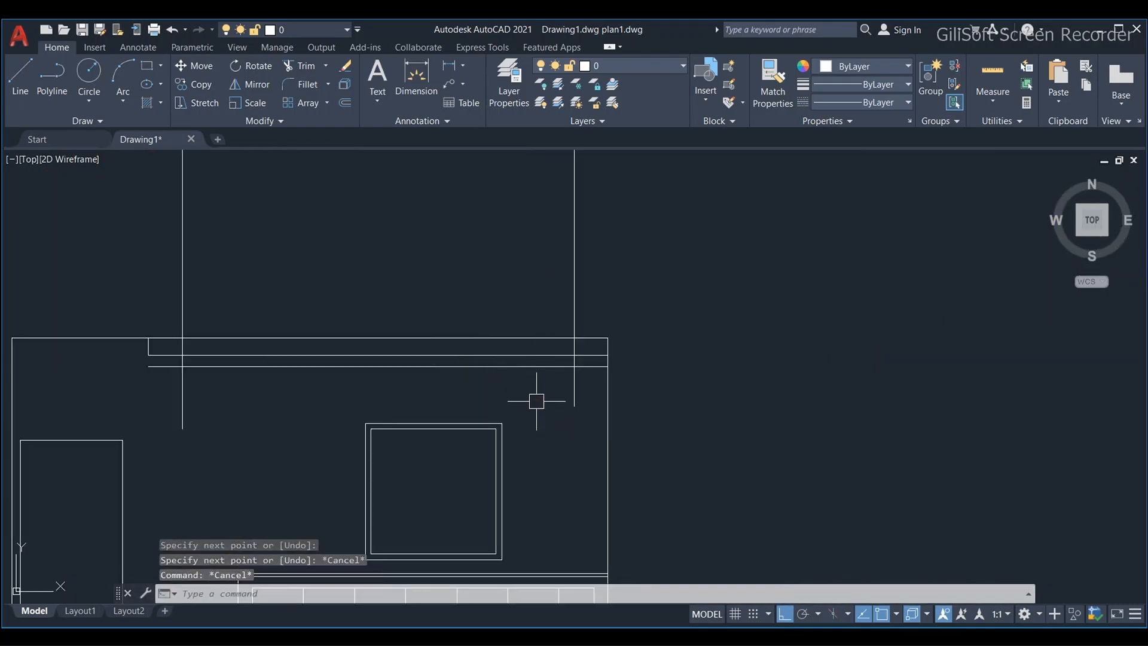
# Step: Fillet the left projection line and the lowest ceiling line with zero radius into a square corner
pyautogui.write('tr')
pyautogui.press('Return')
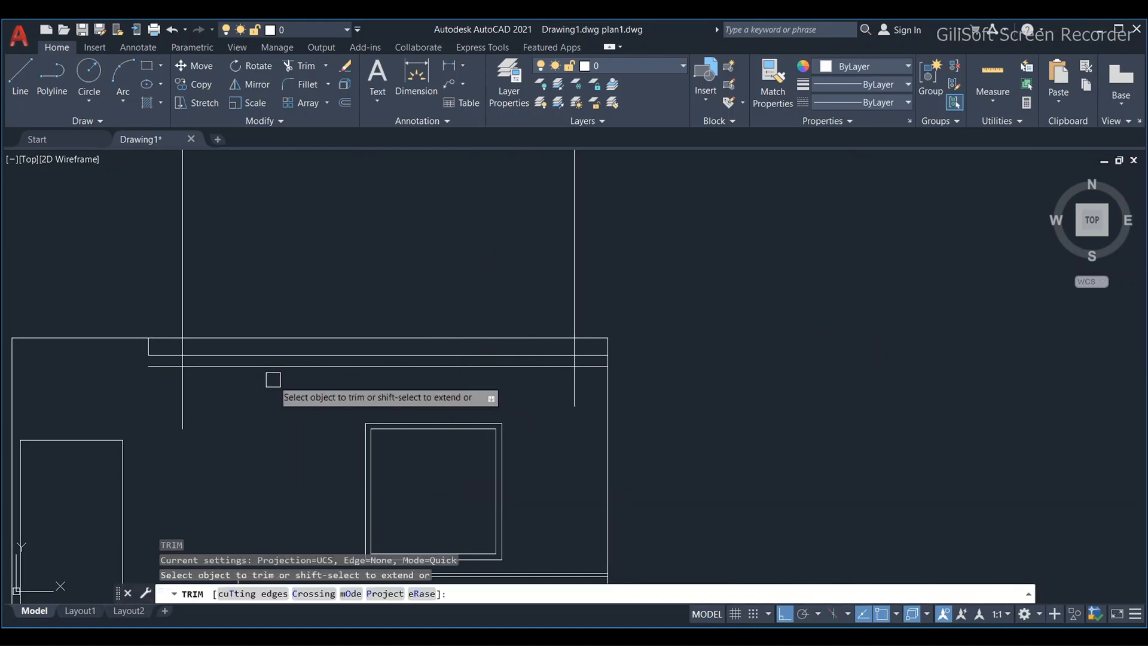
pyautogui.press('Escape')
pyautogui.write('f')
pyautogui.press('Return')
pyautogui.scroll(5, 191, 371)
pyautogui.click(151, 328)
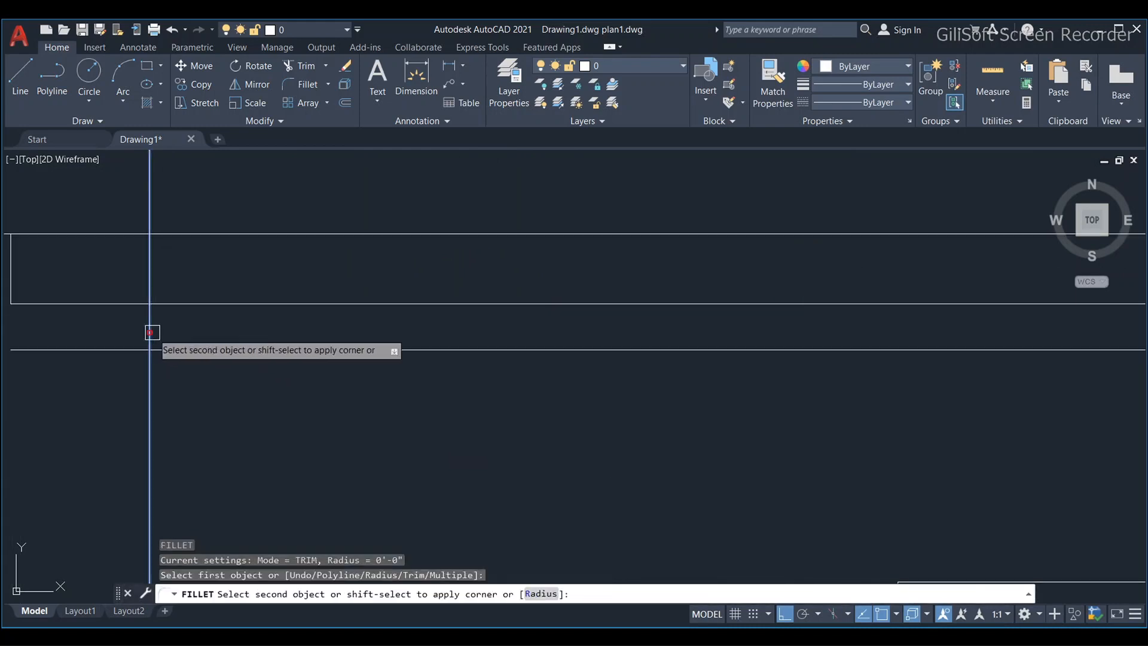
pyautogui.click(199, 352)
pyautogui.press('Escape')
# Step: Fillet the right projection line and the lowest ceiling line into a square corner
pyautogui.scroll(-4, 462, 377)
pyautogui.scroll(4, 374, 351)
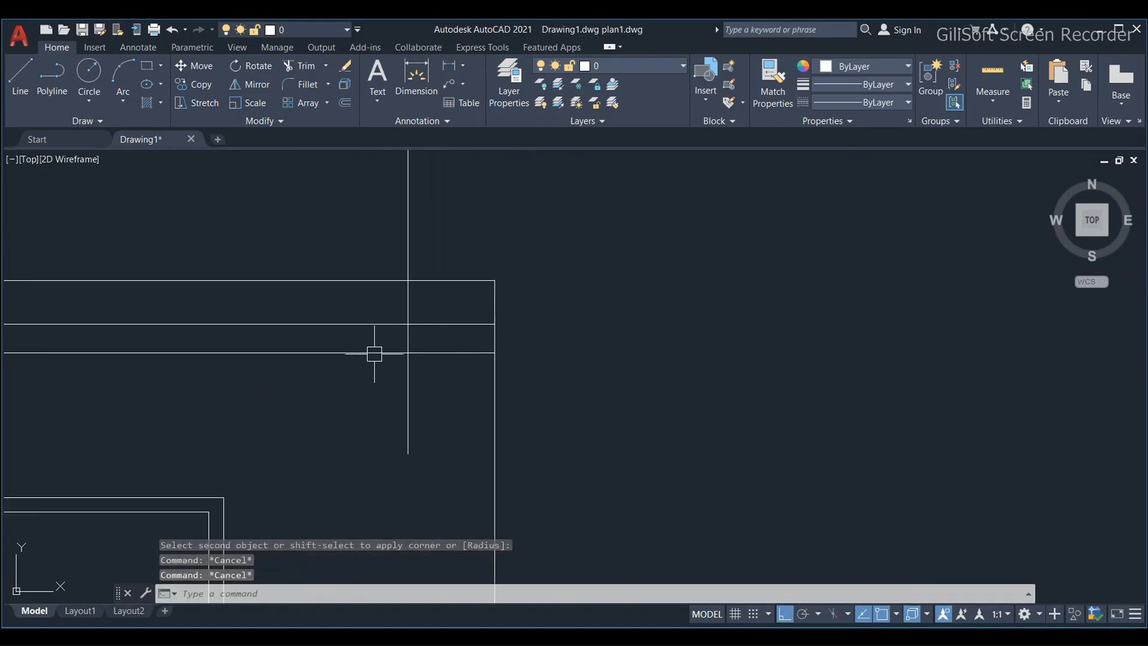
pyautogui.press('Return')
pyautogui.click(410, 345)
pyautogui.click(411, 338)
pyautogui.press('Escape')
pyautogui.press('Escape')
pyautogui.scroll(-2, 426, 357)
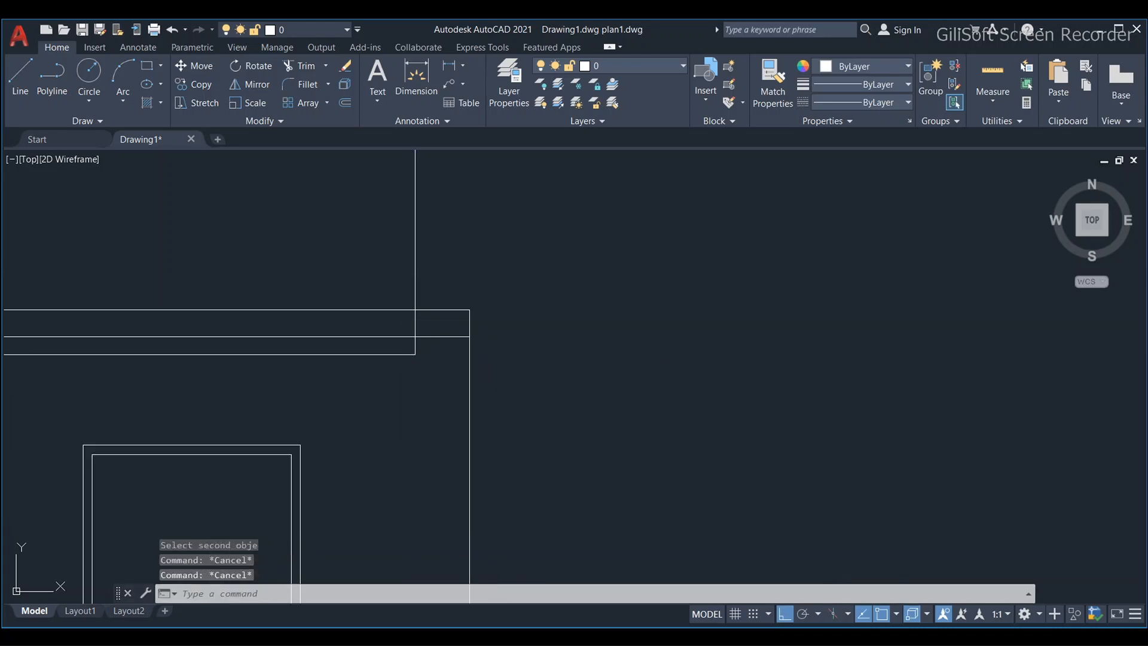
pyautogui.write('tr')
pyautogui.press('Return')
pyautogui.press('t')
pyautogui.press('Return')
pyautogui.click(363, 336)
pyautogui.scroll(-2, 395, 331)
pyautogui.scroll(-2, 396, 331)
pyautogui.press('Return')
pyautogui.press('Escape')
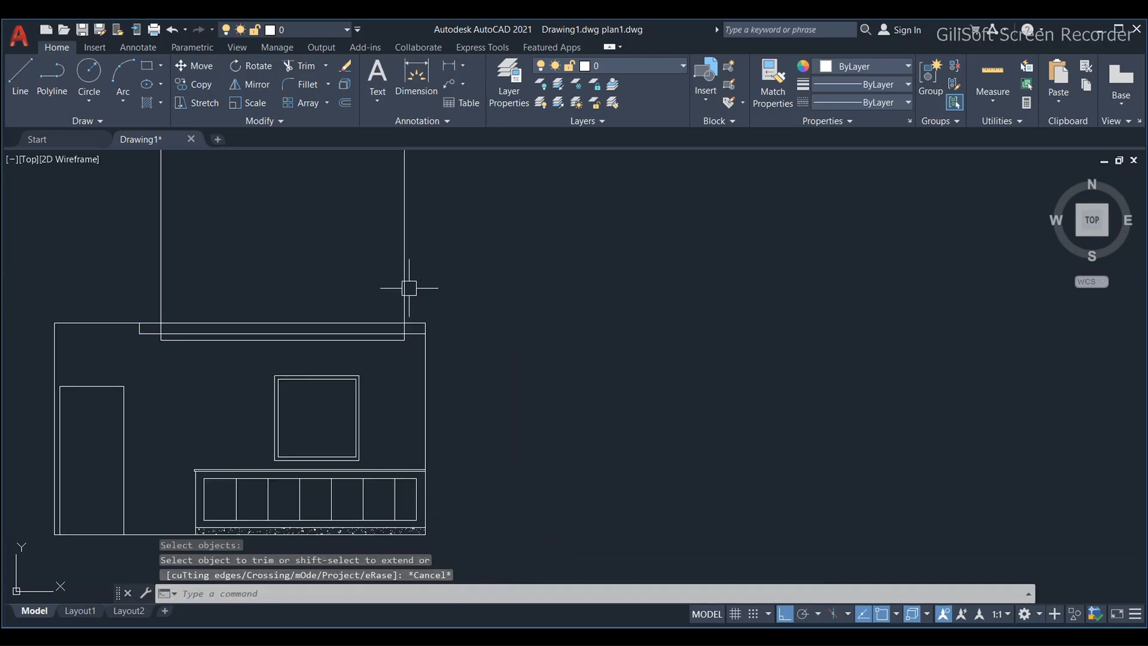
pyautogui.press('Escape')
# Step: Trim both projection lines above the 6-inch ceiling line, using that line as the cutting edge
pyautogui.press('Return')
pyautogui.press('Return')
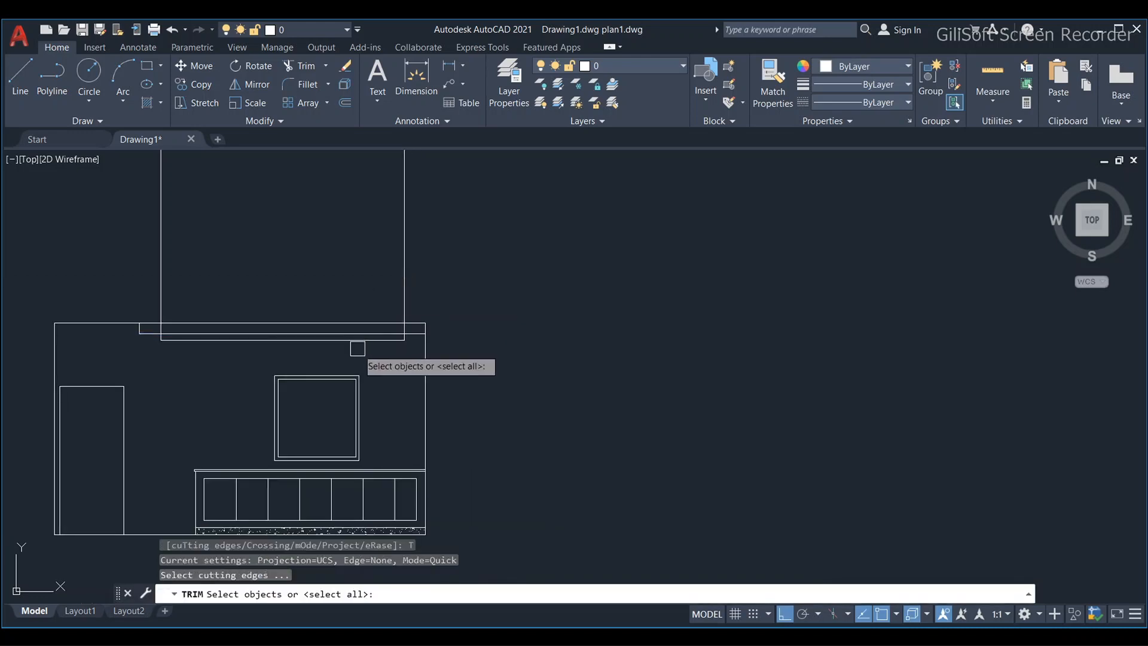
pyautogui.scroll(2, 358, 350)
pyautogui.click(360, 325)
pyautogui.press('Return')
pyautogui.click(432, 265)
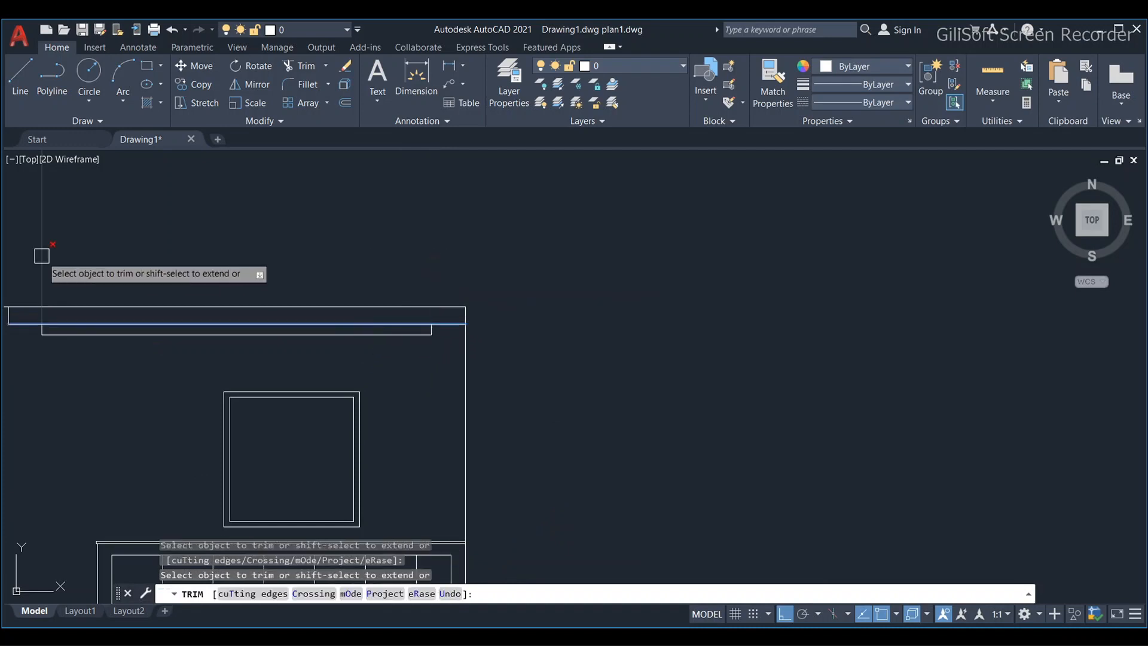
pyautogui.press('Escape')
pyautogui.press('Escape')
# Step: Examine the stepped dropped-ceiling profile along the top of the elevation, including its corner on the door side
pyautogui.scroll(-4, 335, 272)
pyautogui.moveTo(326, 367); pyautogui.dragTo(484, 423, button='middle')
pyautogui.scroll(2, 412, 373)
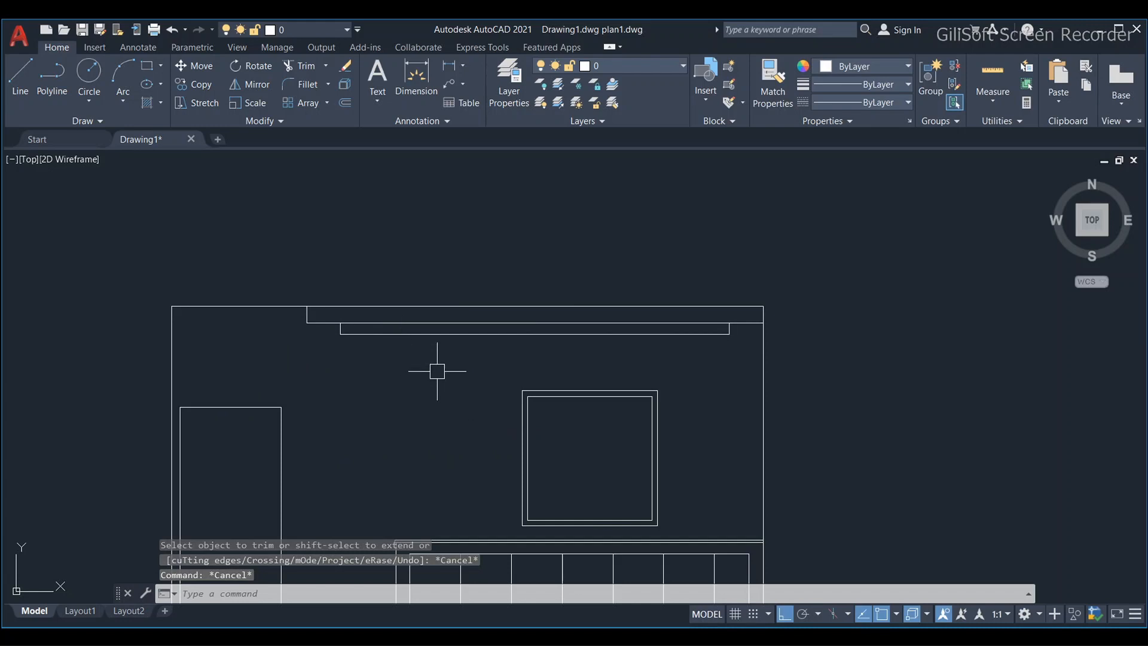
pyautogui.press('Escape')
pyautogui.press('Escape')
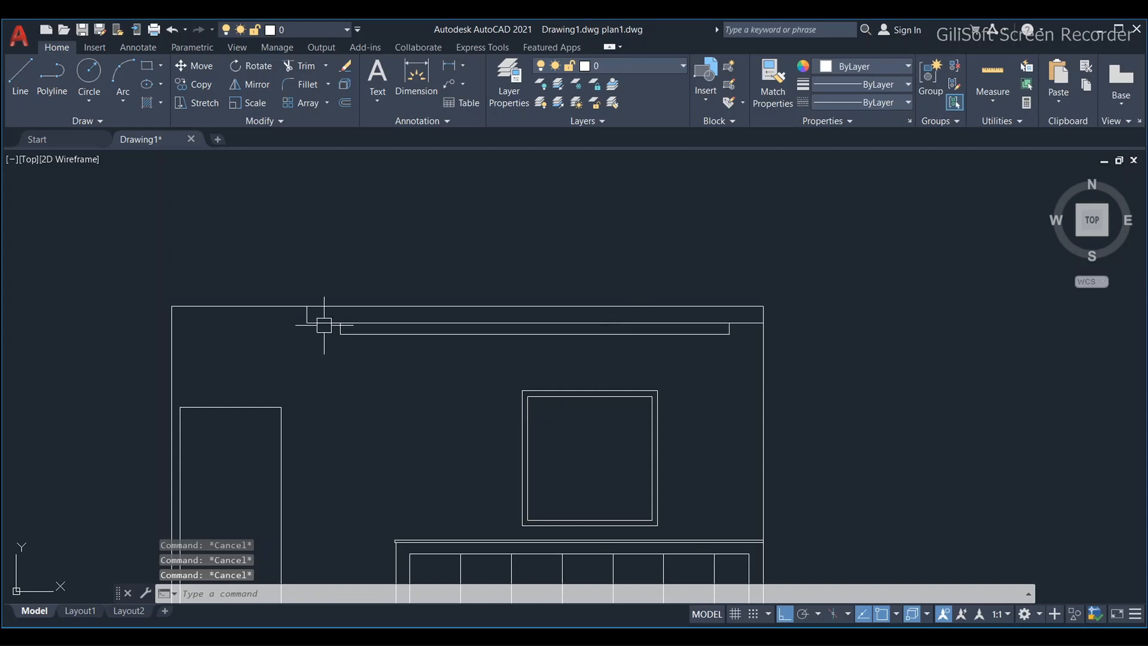
pyautogui.scroll(2, 303, 299)
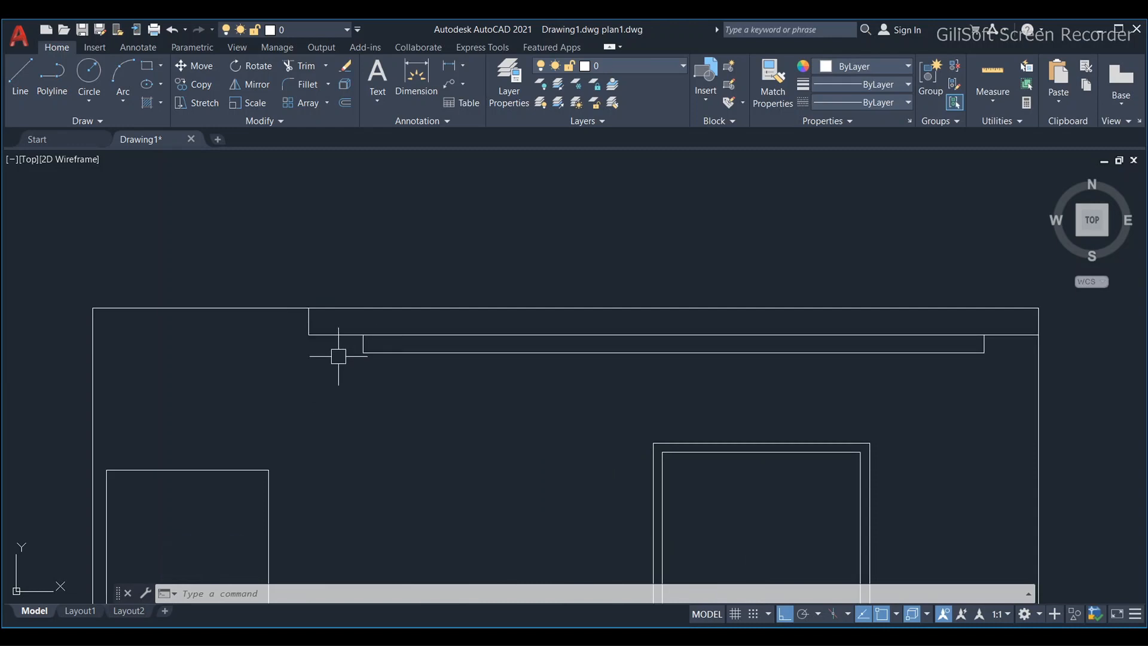
pyautogui.scroll(4, 315, 345)
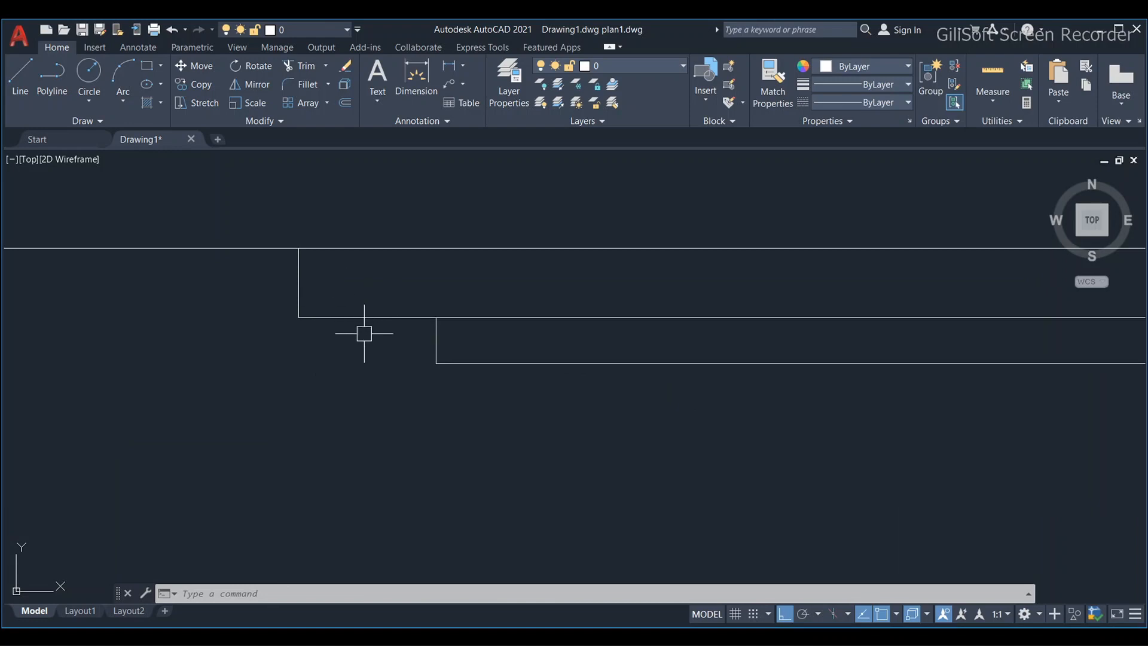
pyautogui.scroll(-4, 358, 348)
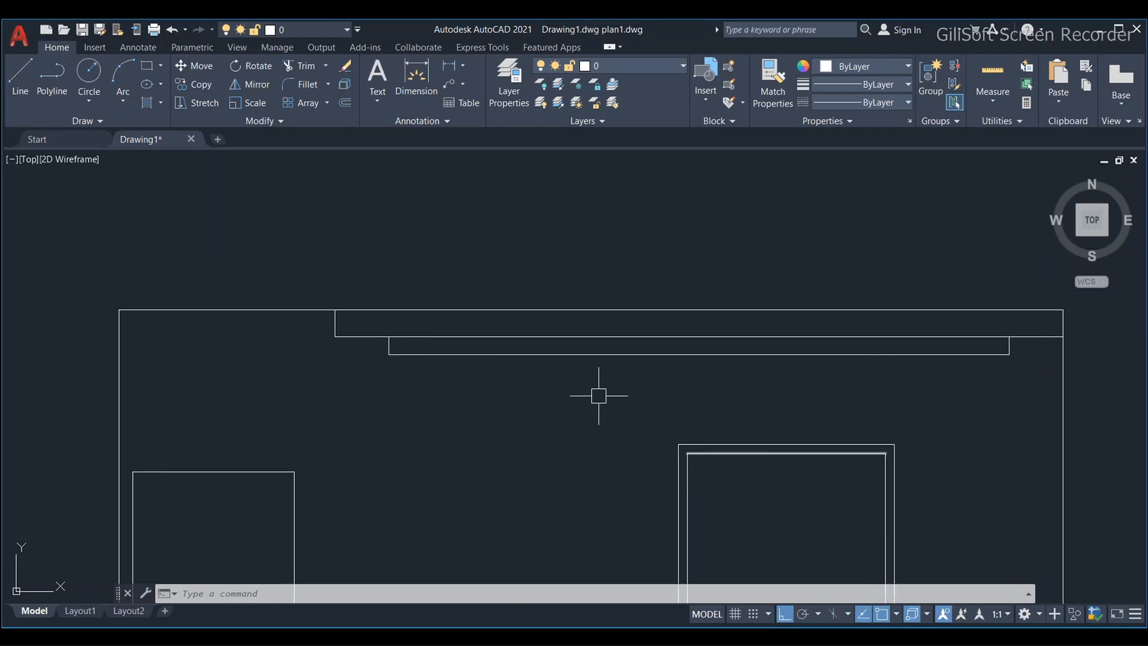
pyautogui.press('Escape')
pyautogui.press('Escape')
pyautogui.scroll(-2, 584, 385)
pyautogui.moveTo(651, 395); pyautogui.dragTo(501, 391, button='middle')
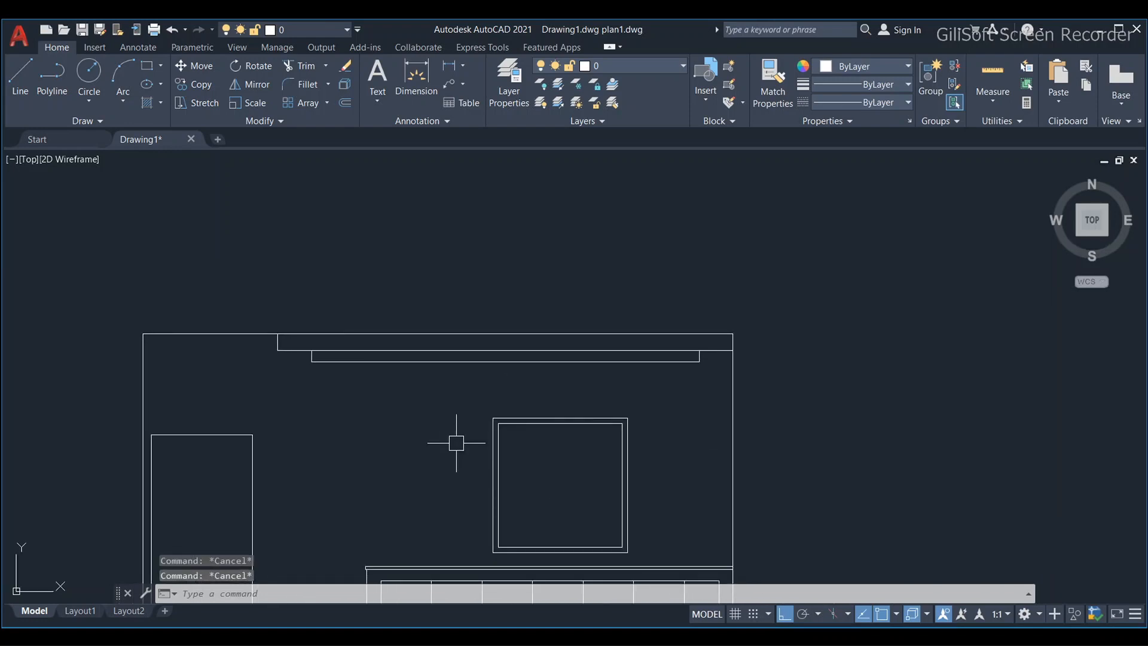
pyautogui.write('E')
pyautogui.press('Return')
pyautogui.scroll(-2, 726, 198)
pyautogui.press('Escape')
pyautogui.press('Escape')
# Step: Erase the inner and outer ceiling rectangles from the floor plan
pyautogui.scroll(3, 654, 359)
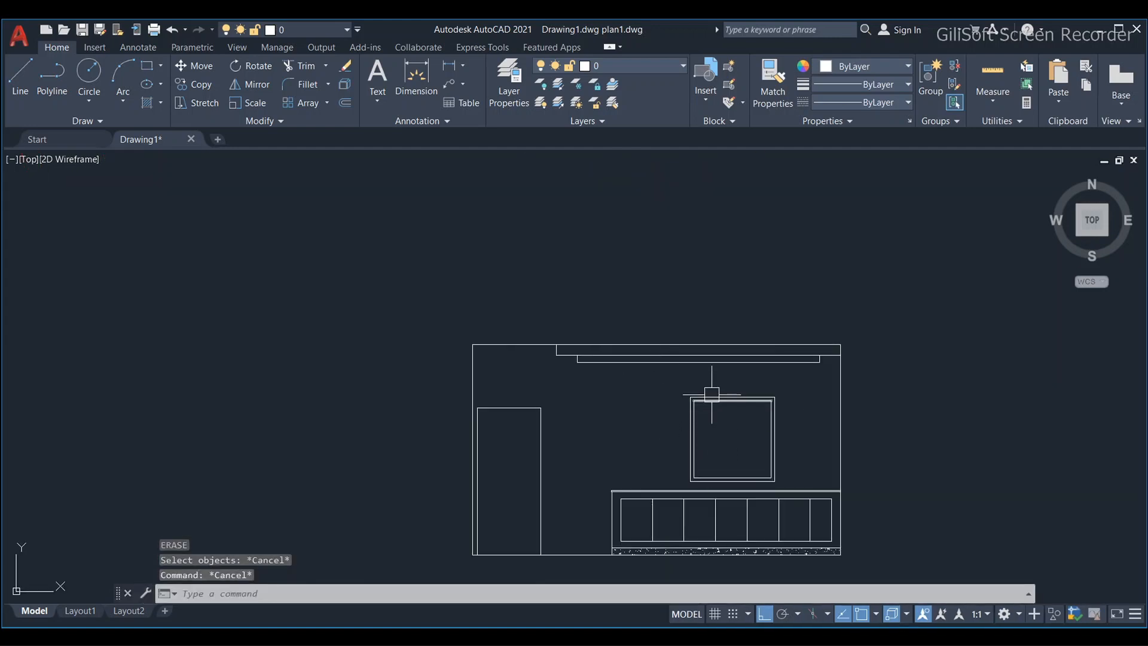
pyautogui.moveTo(708, 385); pyautogui.dragTo(384, 465, button='middle')
pyautogui.press('Escape')
pyautogui.press('Escape')
pyautogui.scroll(-4, 418, 427)
pyautogui.moveTo(369, 285); pyautogui.dragTo(410, 441, button='middle')
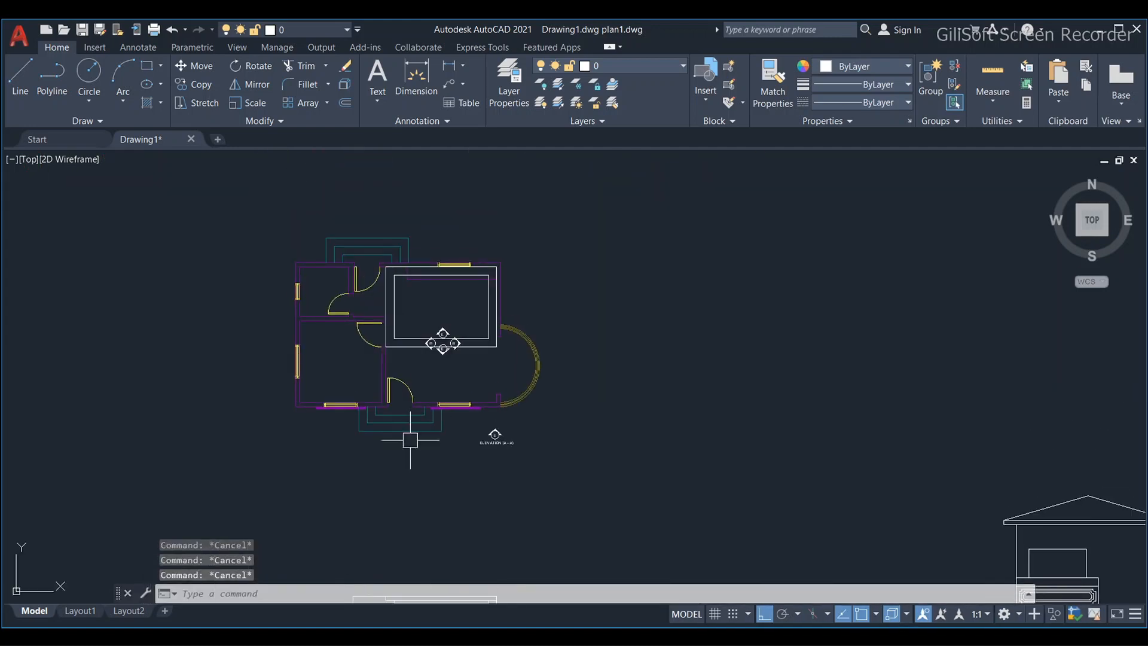
pyautogui.scroll(2, 424, 314)
pyautogui.scroll(2, 407, 318)
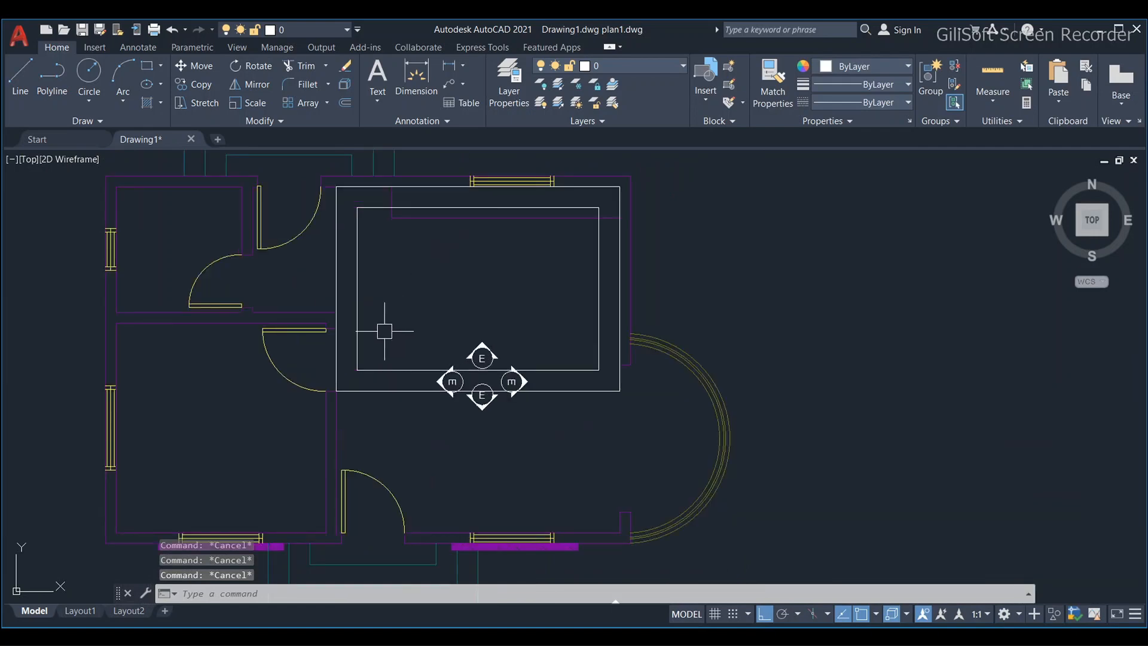
pyautogui.click(379, 371)
pyautogui.press('Delete')
pyautogui.click(379, 392)
pyautogui.press('Delete')
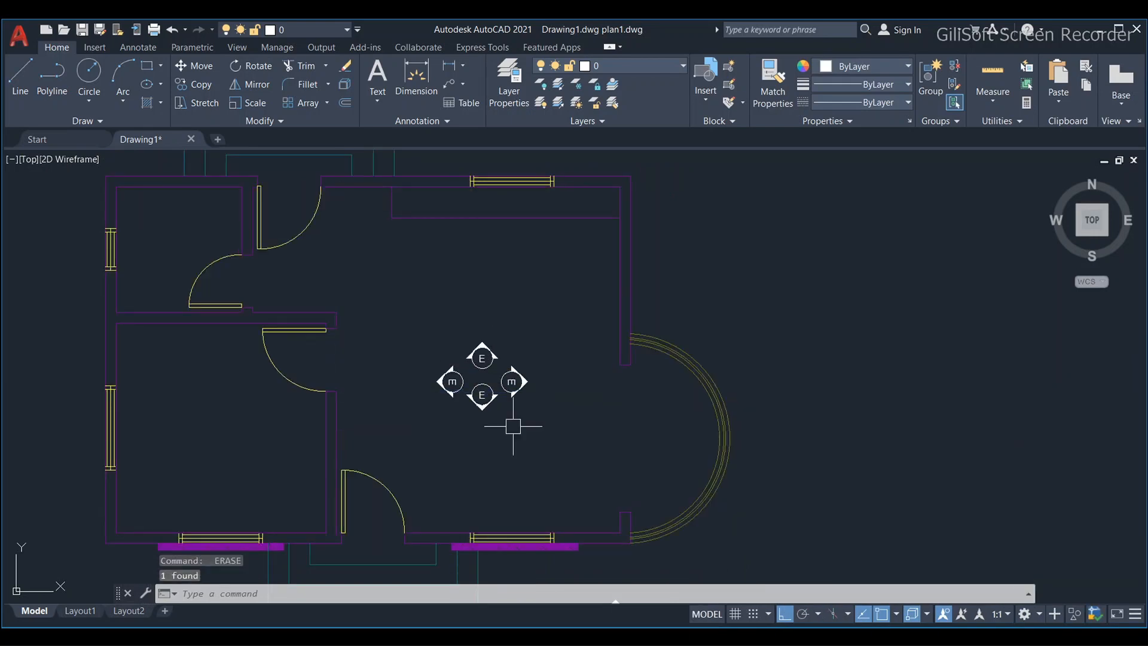
# Step: Erase the cluster of four elevation markers inside the large room of the floor plan
pyautogui.scroll(2, 482, 383)
pyautogui.scroll(-4, 511, 298)
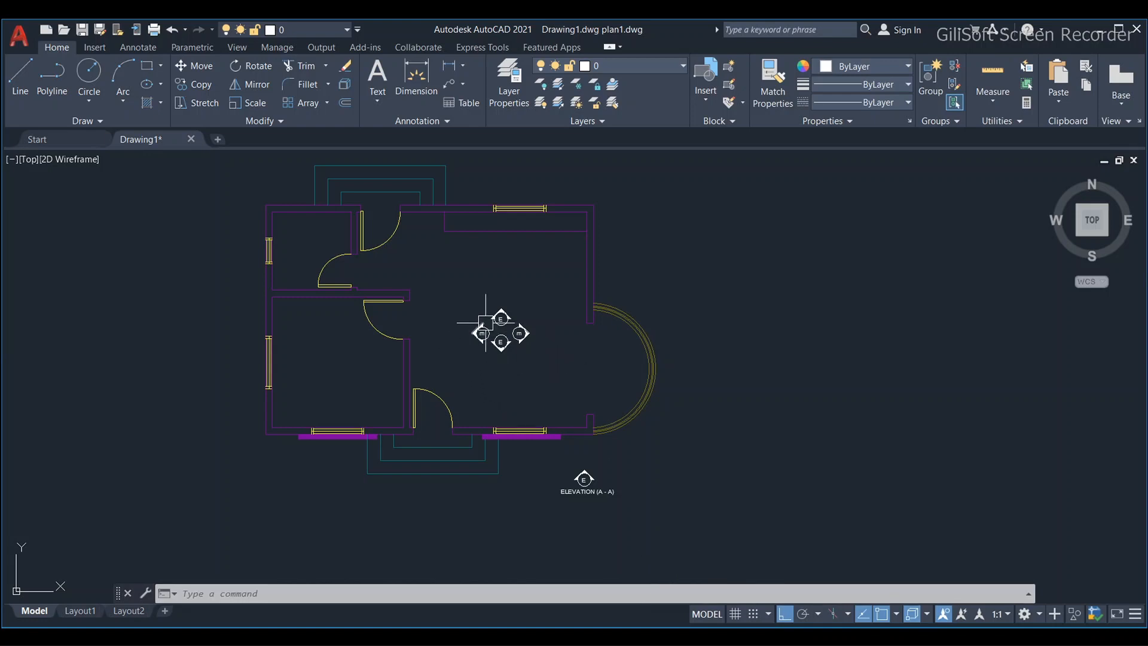
pyautogui.scroll(-1, 486, 323)
pyautogui.scroll(-1, 612, 185)
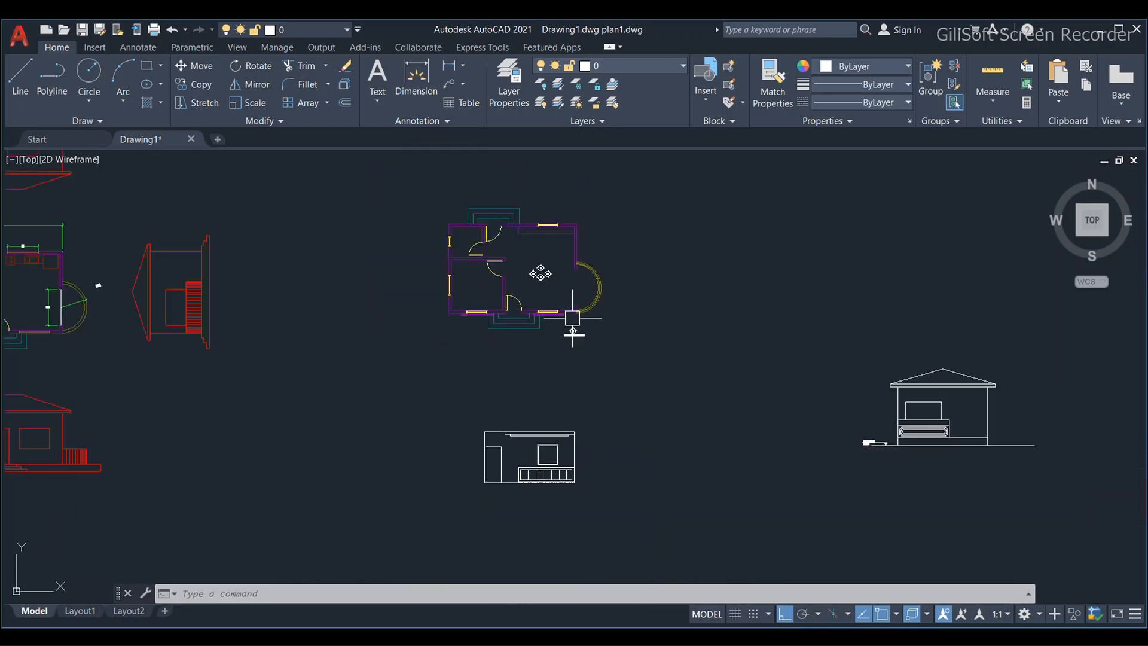
pyautogui.write('e')
pyautogui.press('space')
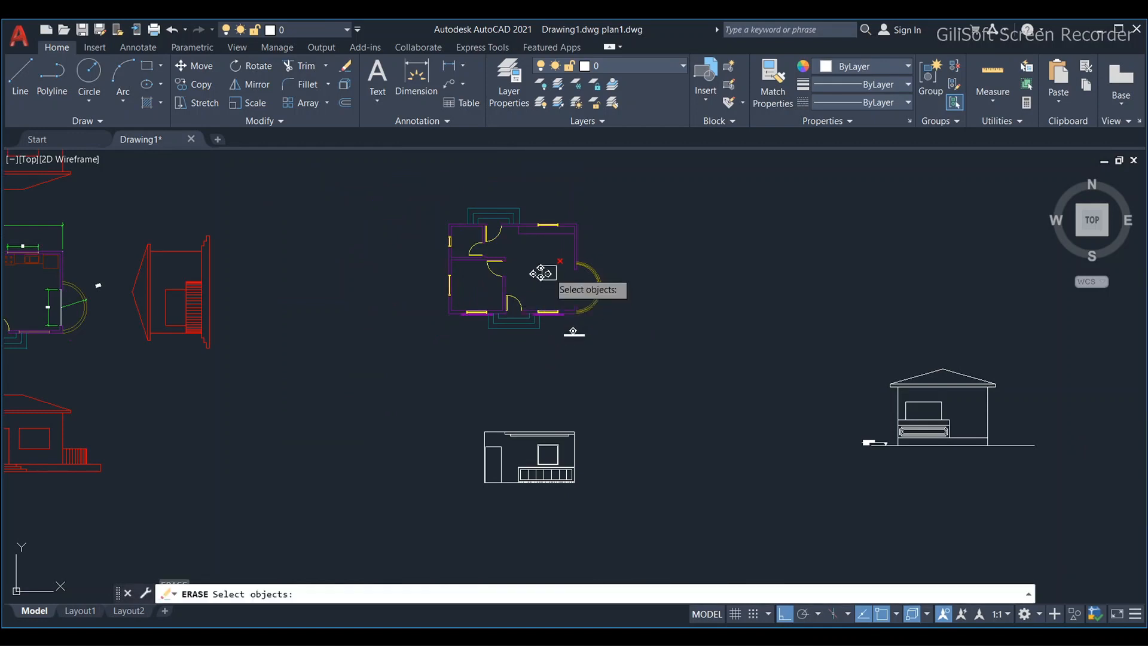
pyautogui.scroll(2, 550, 272)
pyautogui.click(556, 233)
pyautogui.click(505, 276)
pyautogui.scroll(-1, 533, 284)
pyautogui.press('Escape')
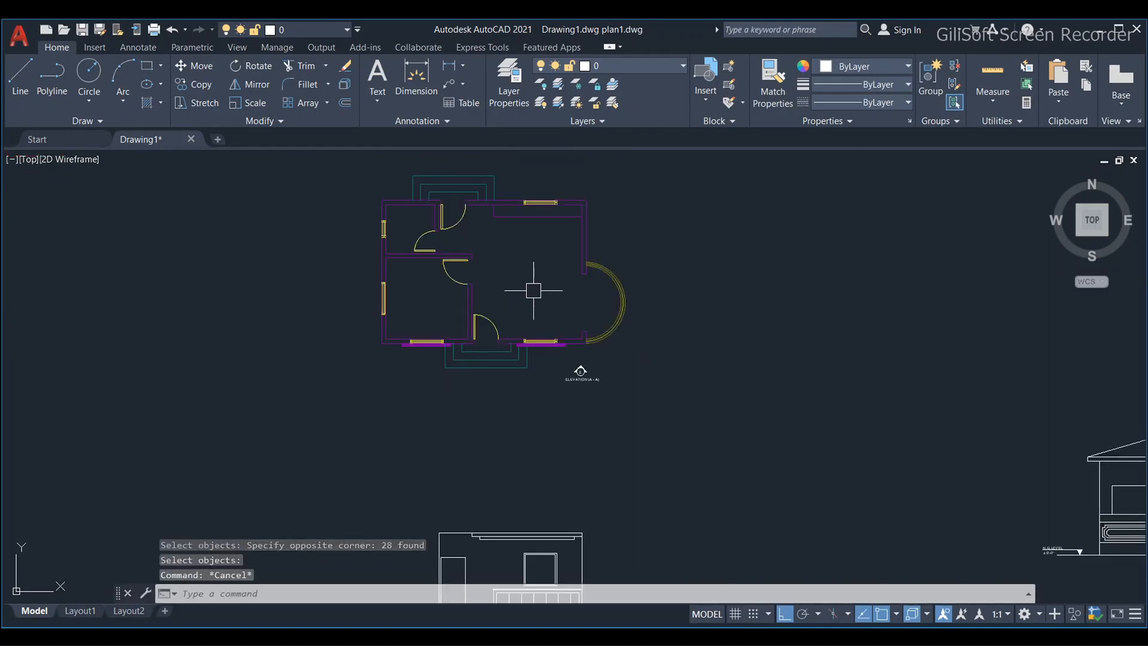
pyautogui.press('Escape')
# Step: Examine the floor plan's lower-left room and the window in its outer left wall
pyautogui.moveTo(564, 307); pyautogui.dragTo(552, 381, button='middle')
pyautogui.press('Escape')
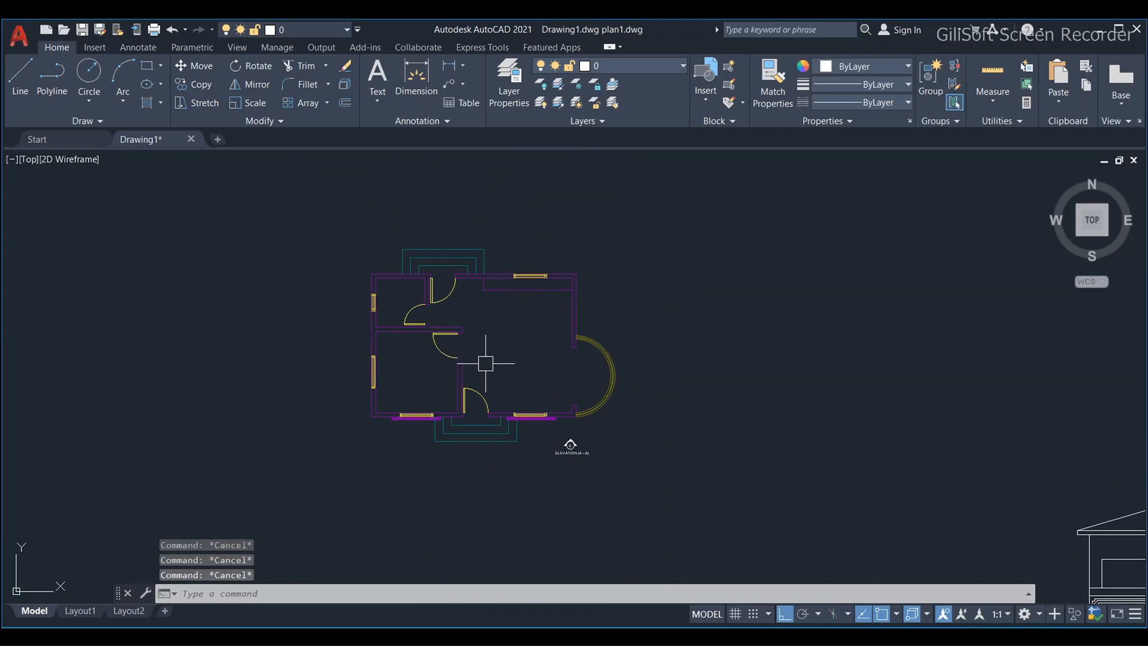
pyautogui.scroll(2, 485, 363)
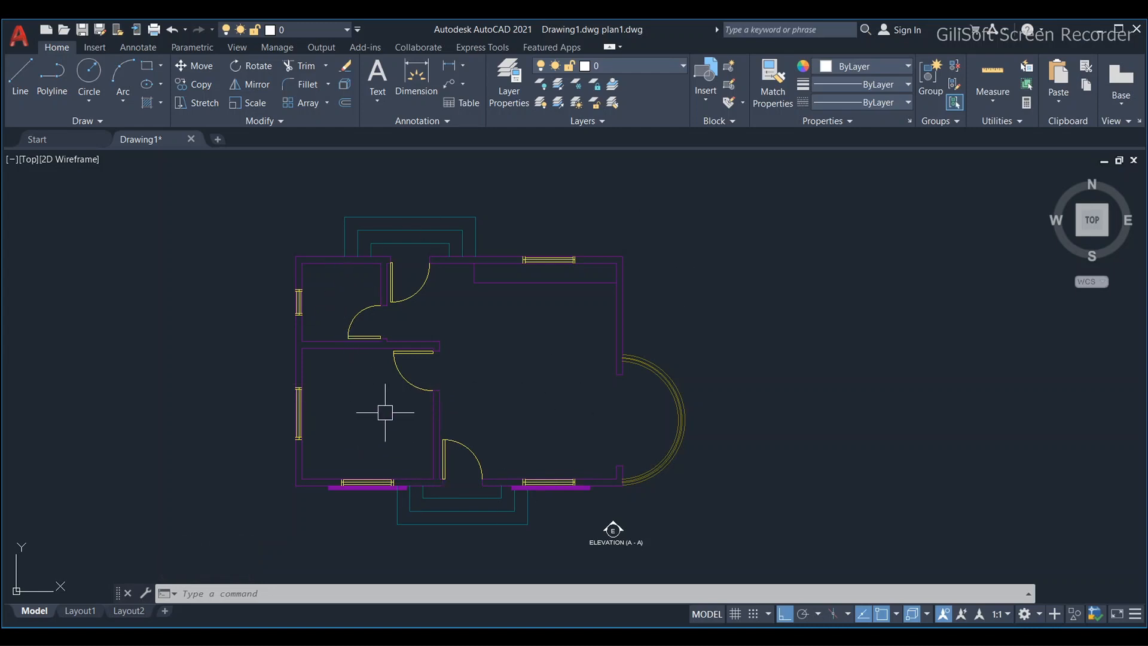
pyautogui.moveTo(385, 410); pyautogui.dragTo(435, 387, button='middle')
pyautogui.press('Escape')
pyautogui.press('Escape')
pyautogui.press('Escape')
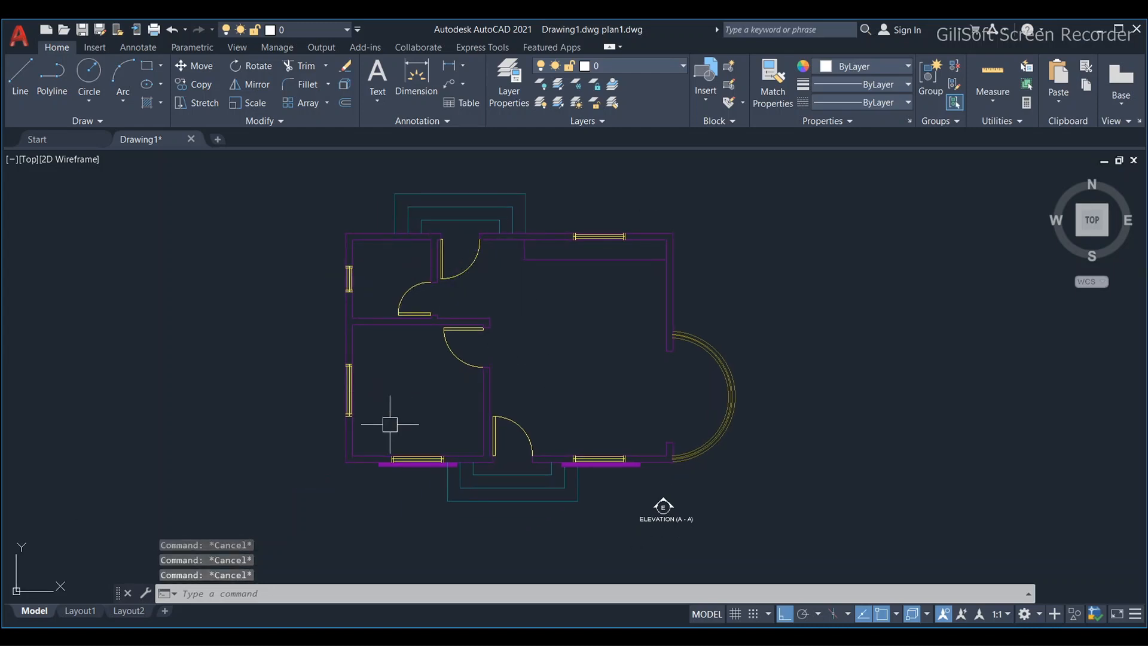
pyautogui.scroll(2, 390, 423)
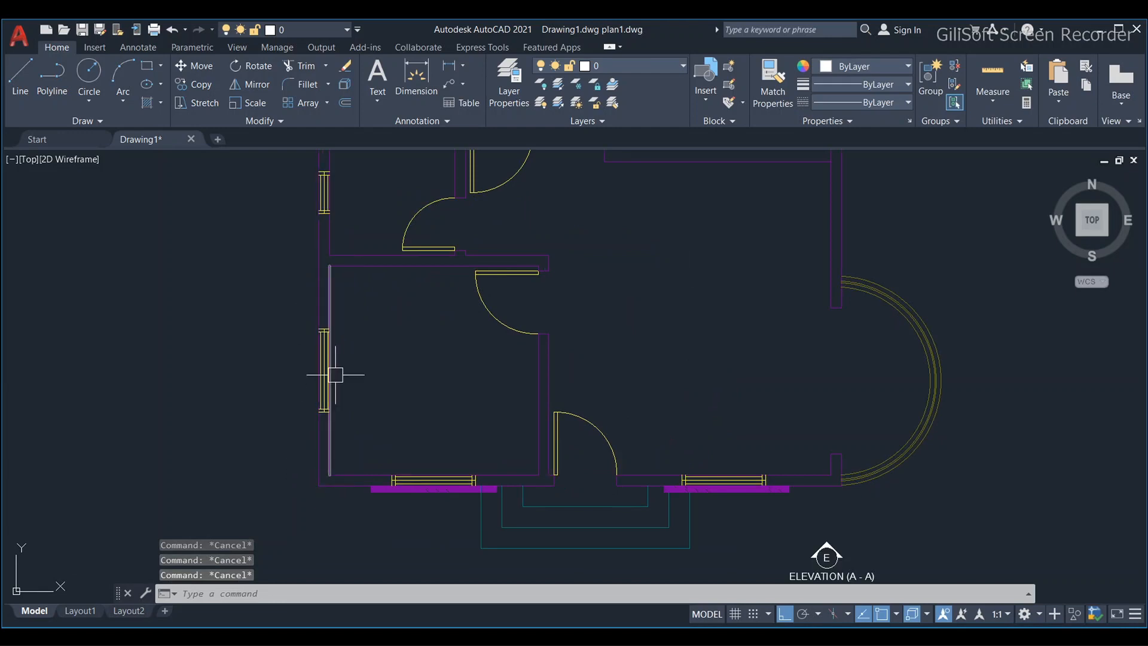
pyautogui.scroll(4, 332, 344)
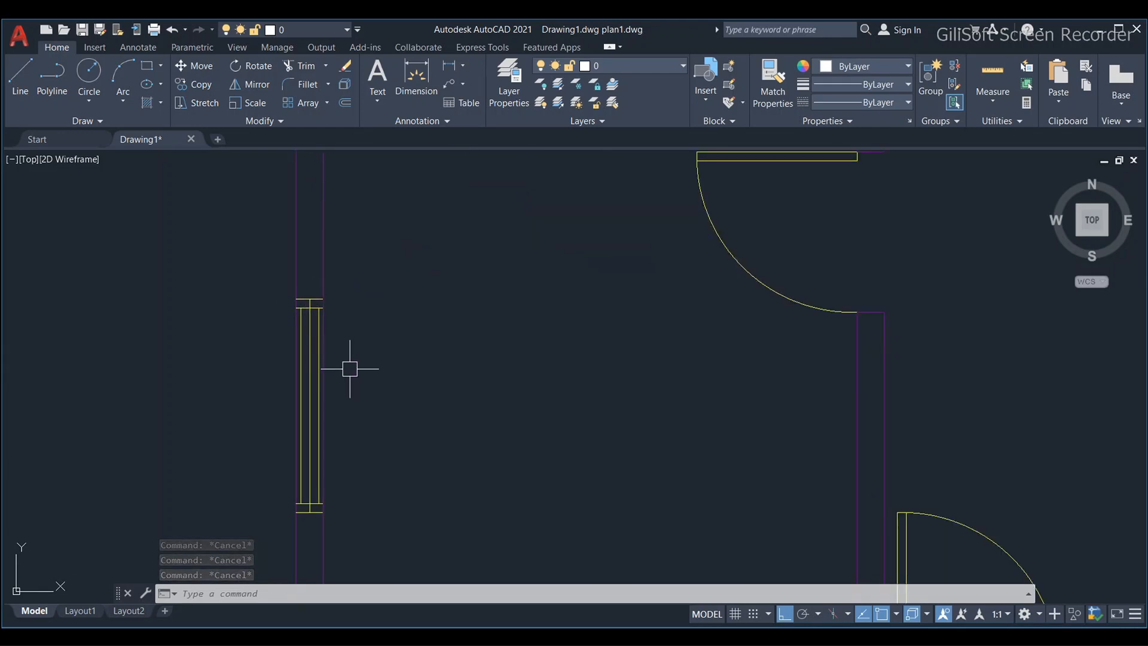
# Step: Add an aligned dimension from the lower-left room's bottom inner corner to the near end of its left-wall window
pyautogui.scroll(-2, 349, 368)
pyautogui.write('dal')
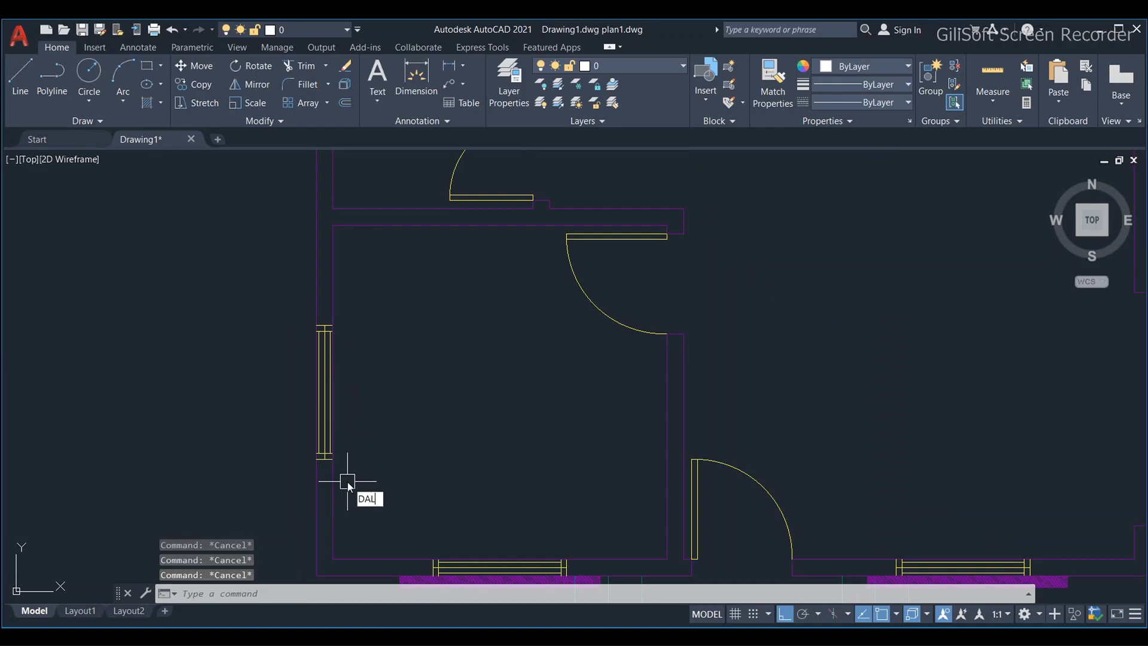
pyautogui.press('Return')
pyautogui.click(333, 560)
pyautogui.click(333, 459)
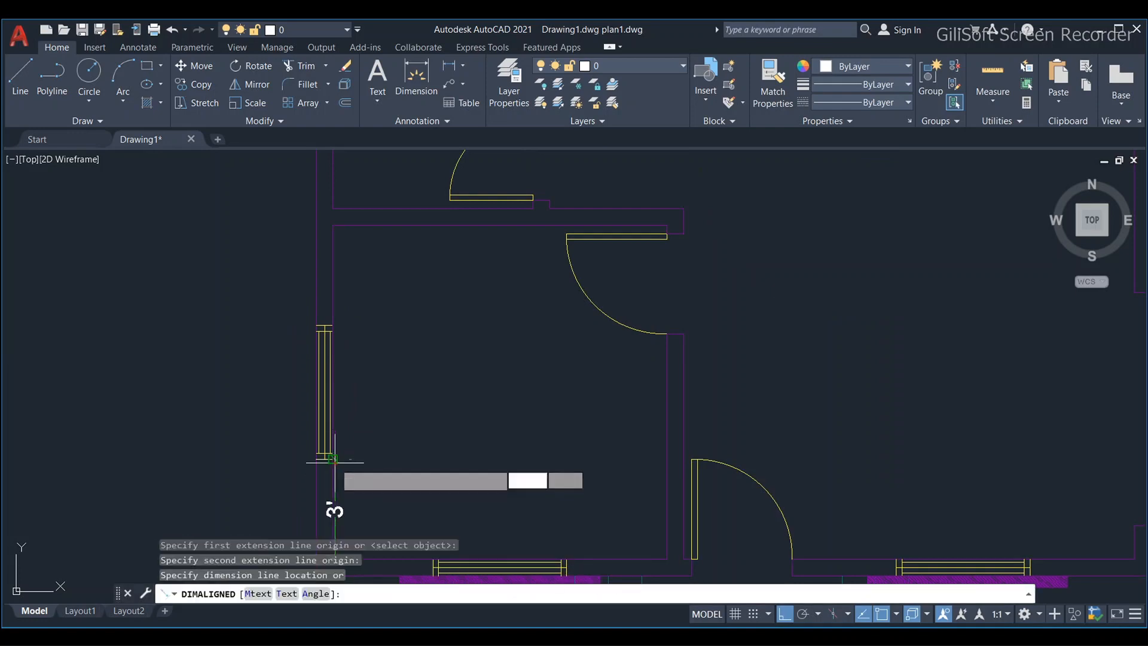
pyautogui.click(363, 474)
pyautogui.scroll(3, 361, 464)
# Step: Dimension the left-wall window along its full length, lining the dimension up with the wall dimension below it
pyautogui.press('Return')
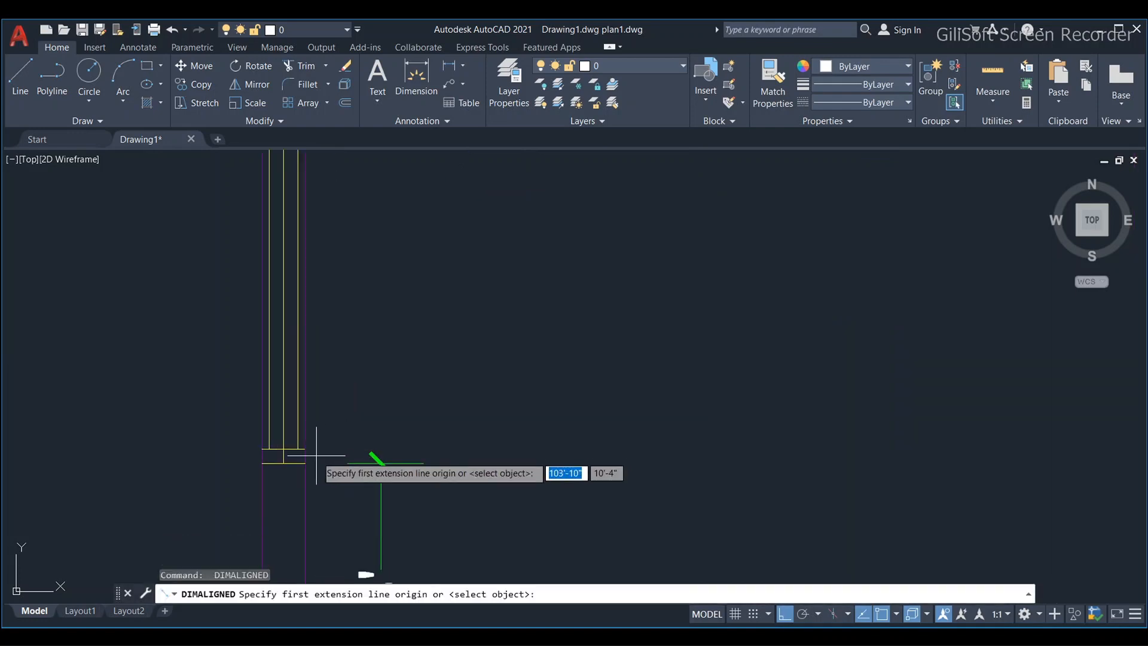
pyautogui.click(305, 462)
pyautogui.scroll(-3, 311, 461)
pyautogui.scroll(2, 324, 354)
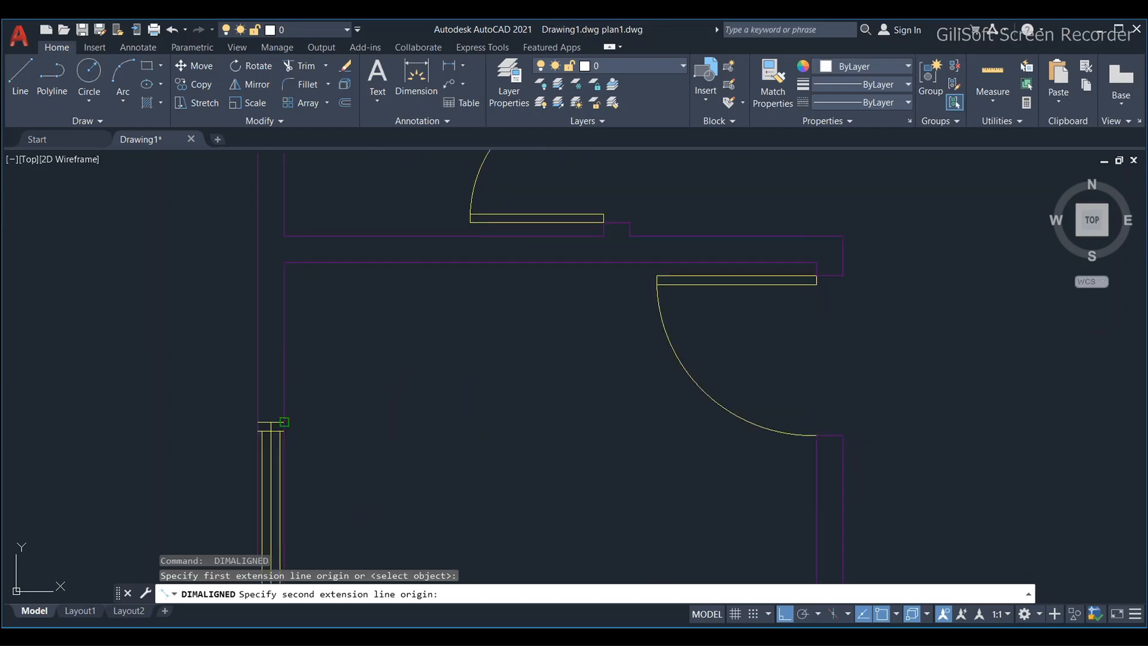
pyautogui.click(284, 421)
pyautogui.scroll(-2, 304, 415)
pyautogui.scroll(3, 313, 479)
pyautogui.scroll(-2, 309, 487)
pyautogui.scroll(1, 322, 380)
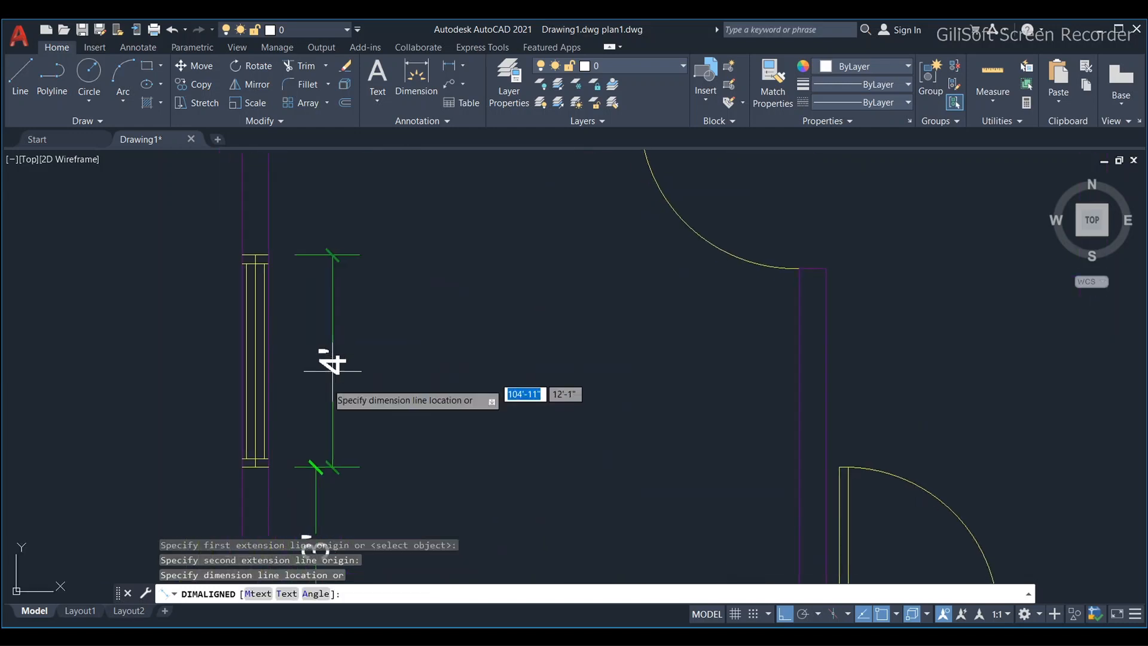
pyautogui.click(311, 465)
pyautogui.press('Escape')
pyautogui.press('Escape')
# Step: Check the drawing's layer list and the floor plan around the dimensioned window of the lower-left room
pyautogui.scroll(-3, 328, 321)
pyautogui.scroll(2, 313, 341)
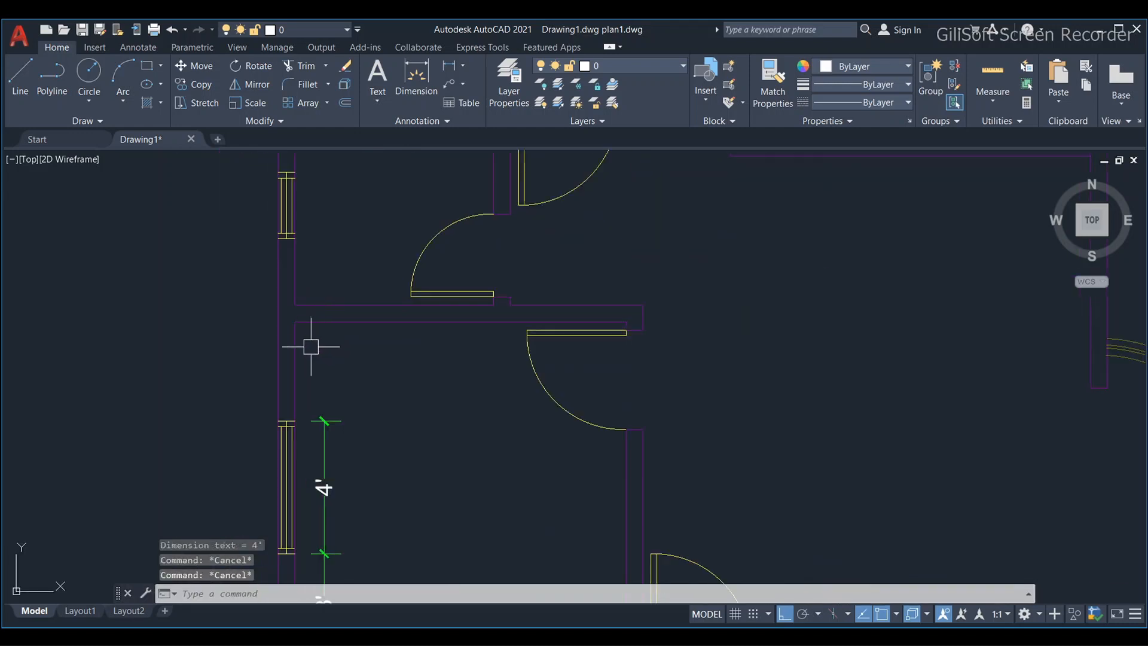
pyautogui.press('Escape')
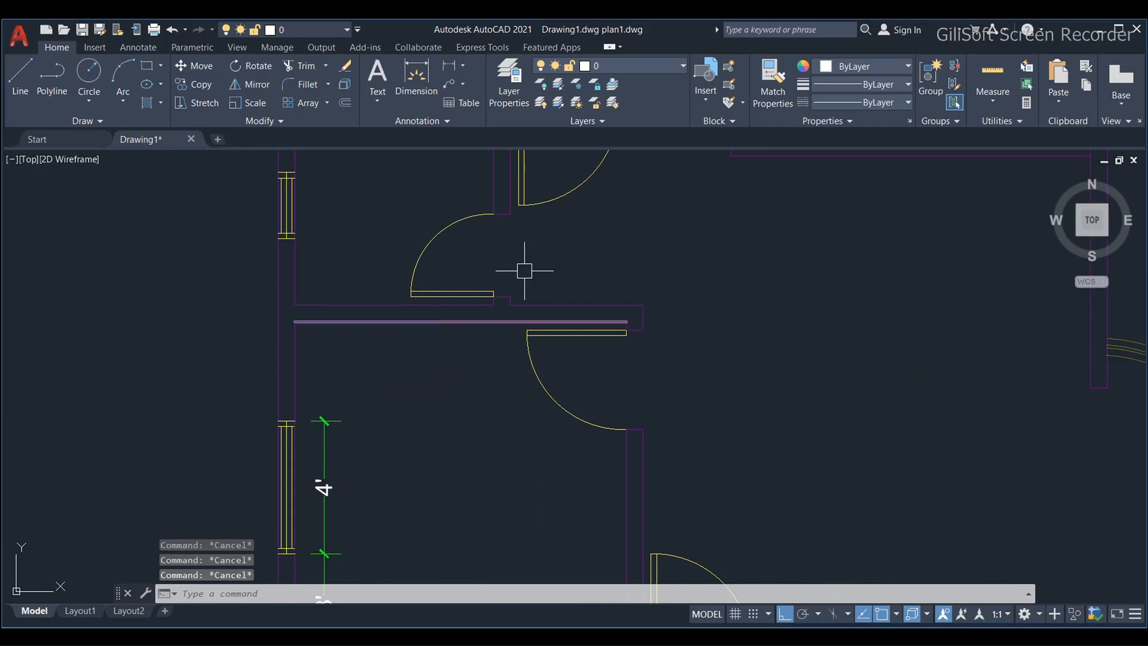
pyautogui.click(632, 70)
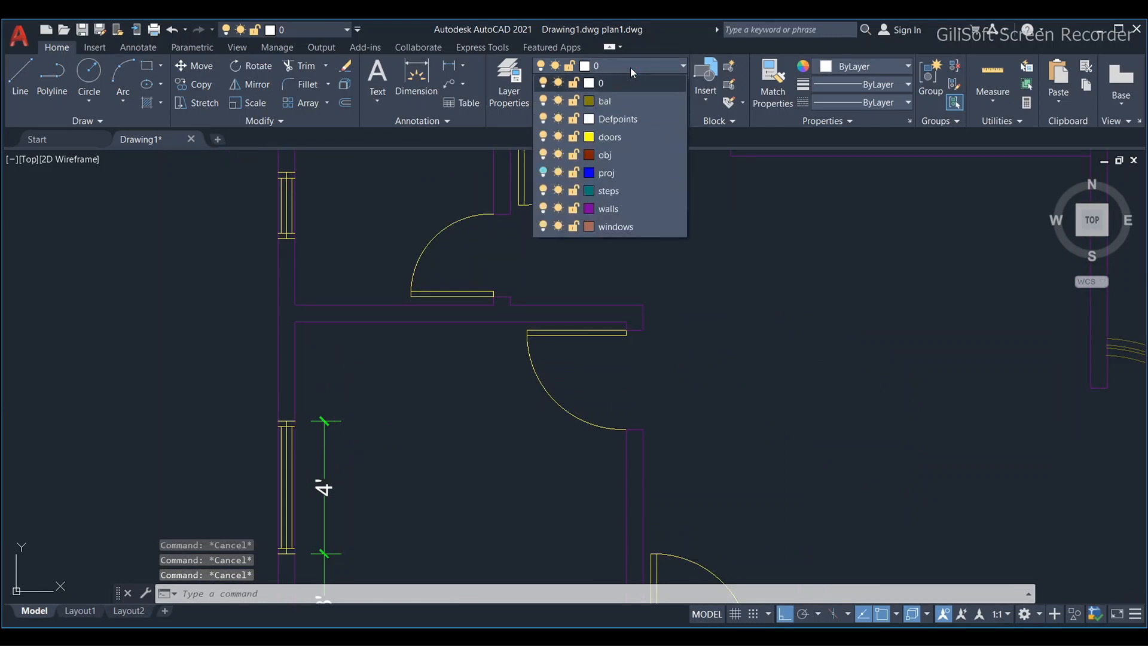
pyautogui.click(632, 72)
pyautogui.moveTo(261, 440); pyautogui.dragTo(325, 303, button='middle')
pyautogui.scroll(-2, 368, 327)
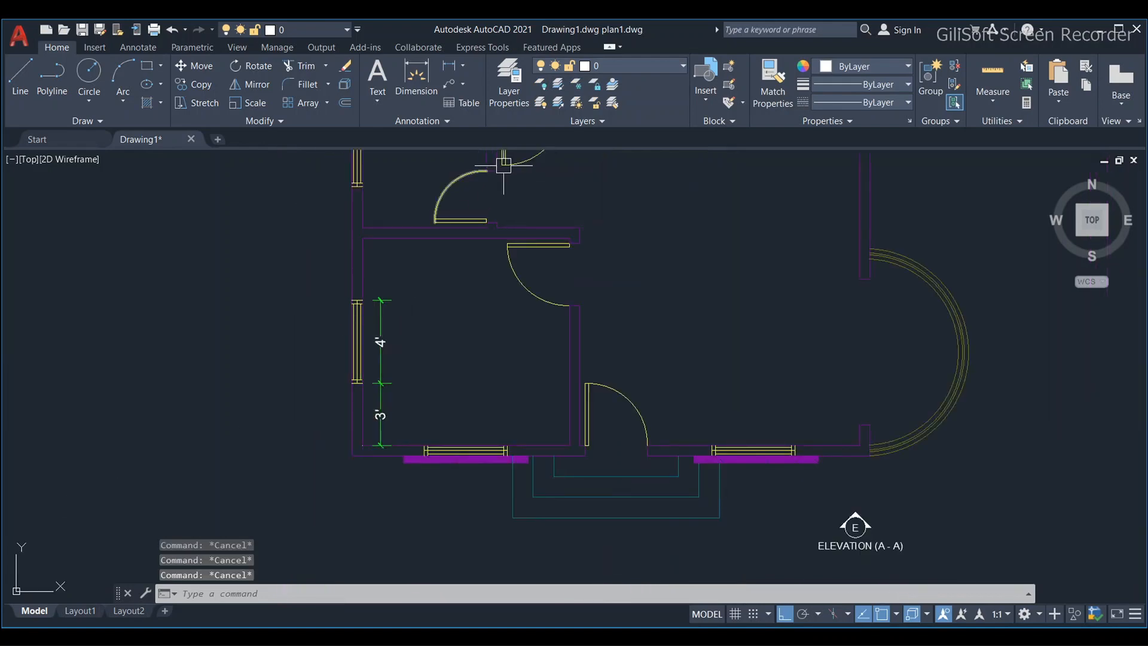
pyautogui.click(608, 71)
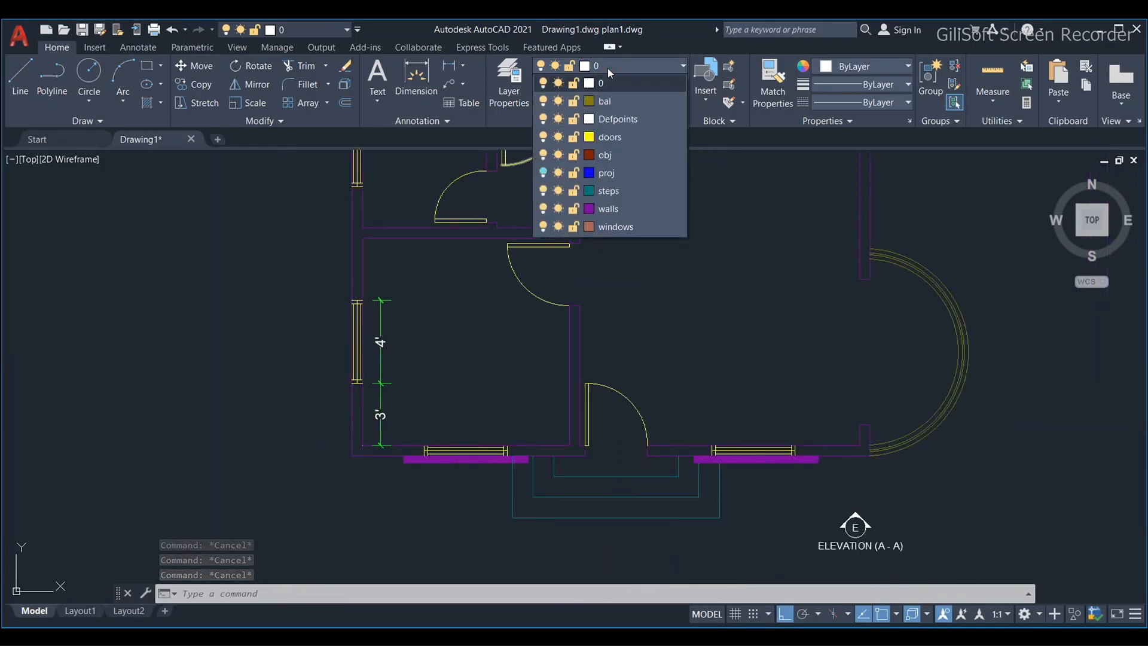
pyautogui.click(608, 72)
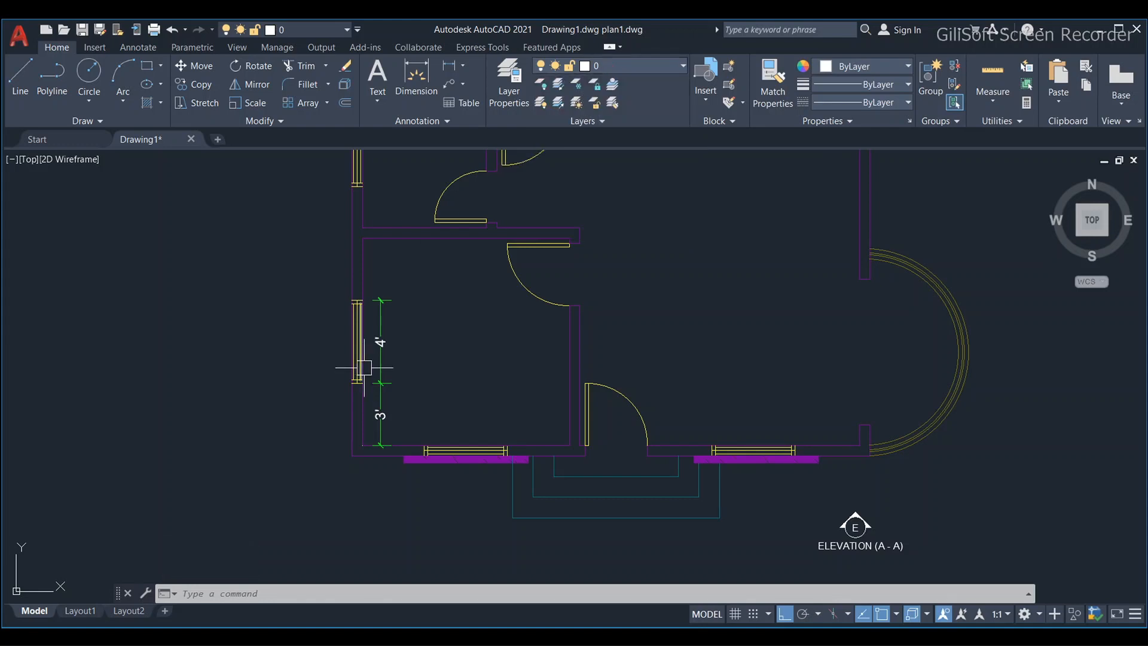
pyautogui.scroll(2, 362, 361)
pyautogui.press('Escape')
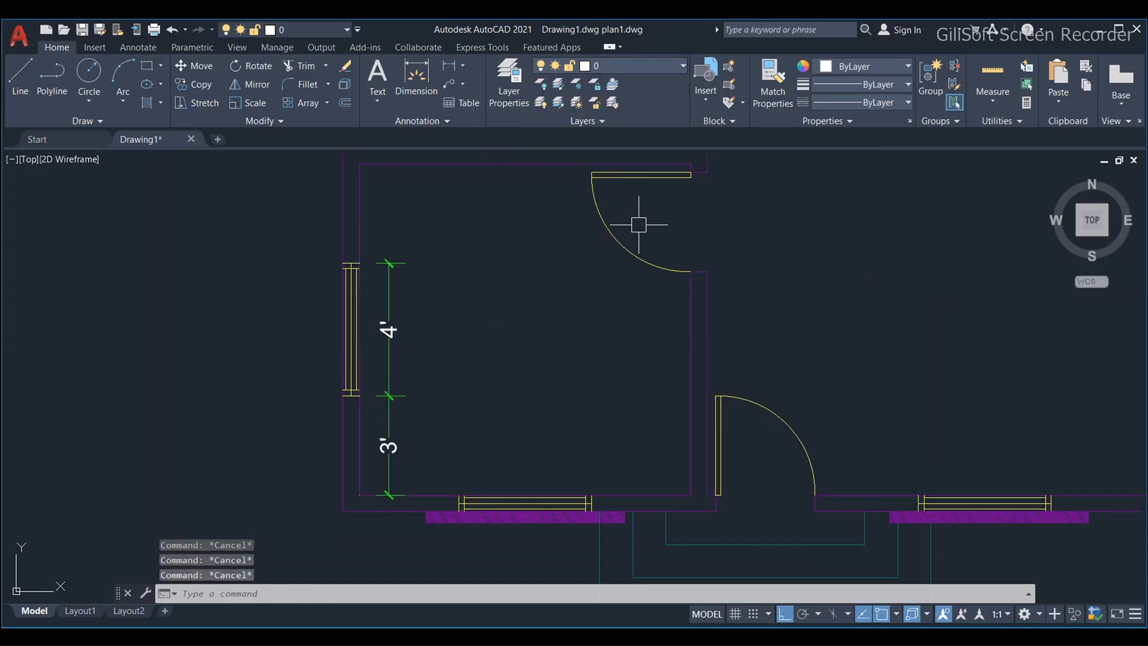
pyautogui.moveTo(638, 225); pyautogui.dragTo(538, 290, button='middle')
pyautogui.scroll(-2, 529, 284)
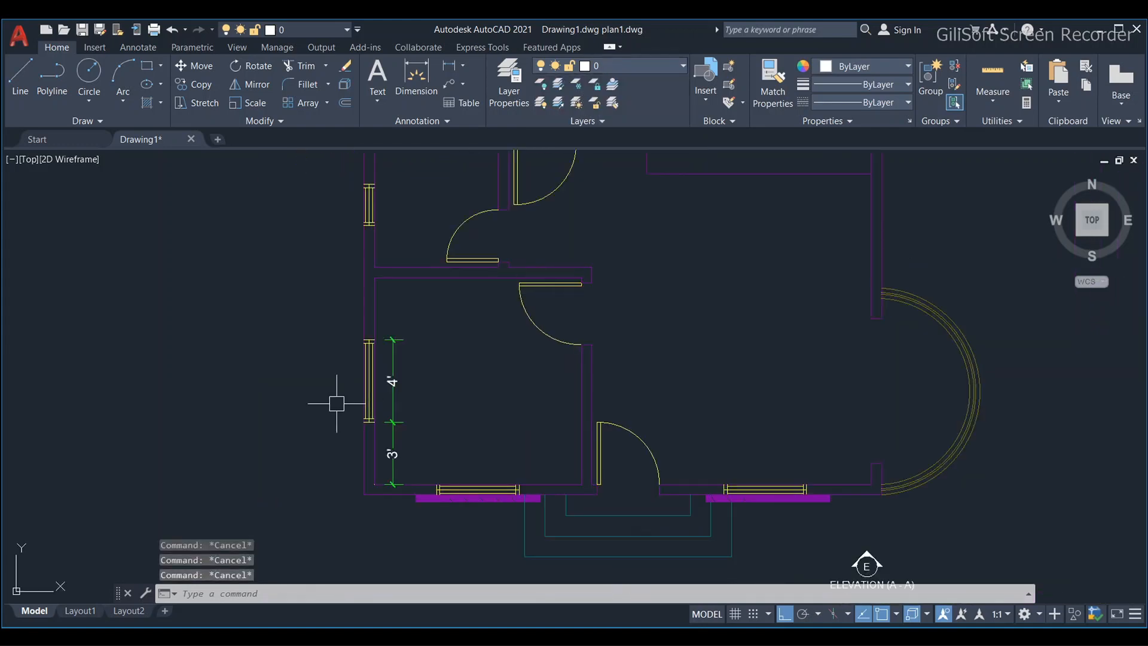
# Step: Trim the inner and outer wall lines that run across the lower-left room's left-wall window opening
pyautogui.scroll(2, 337, 384)
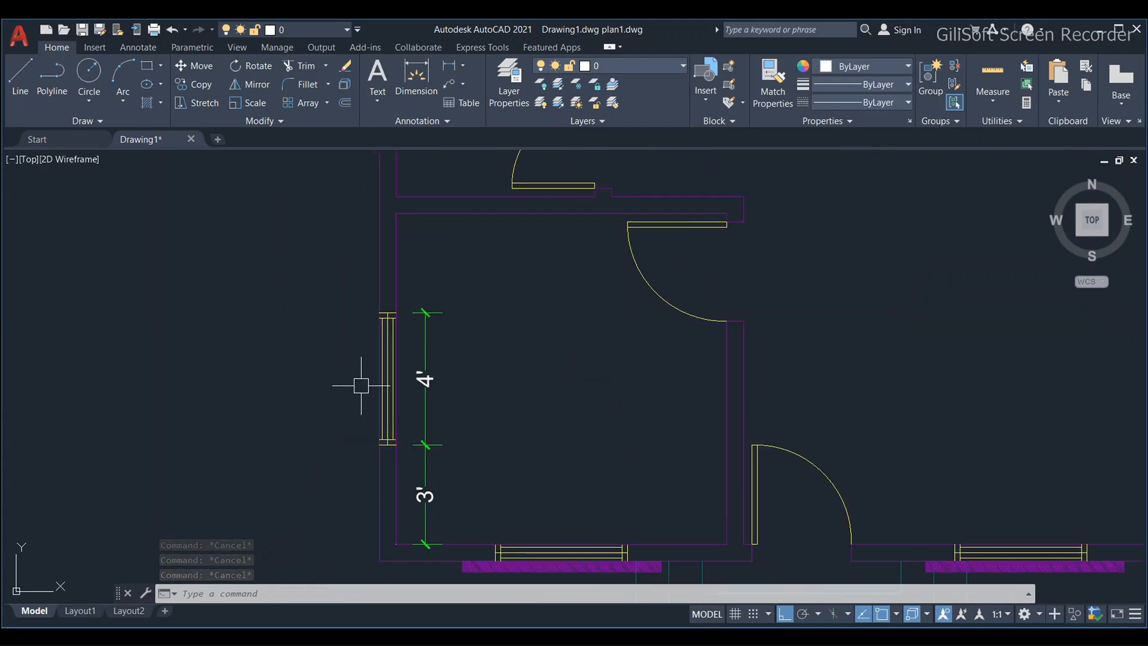
pyautogui.write('TR')
pyautogui.press('Return')
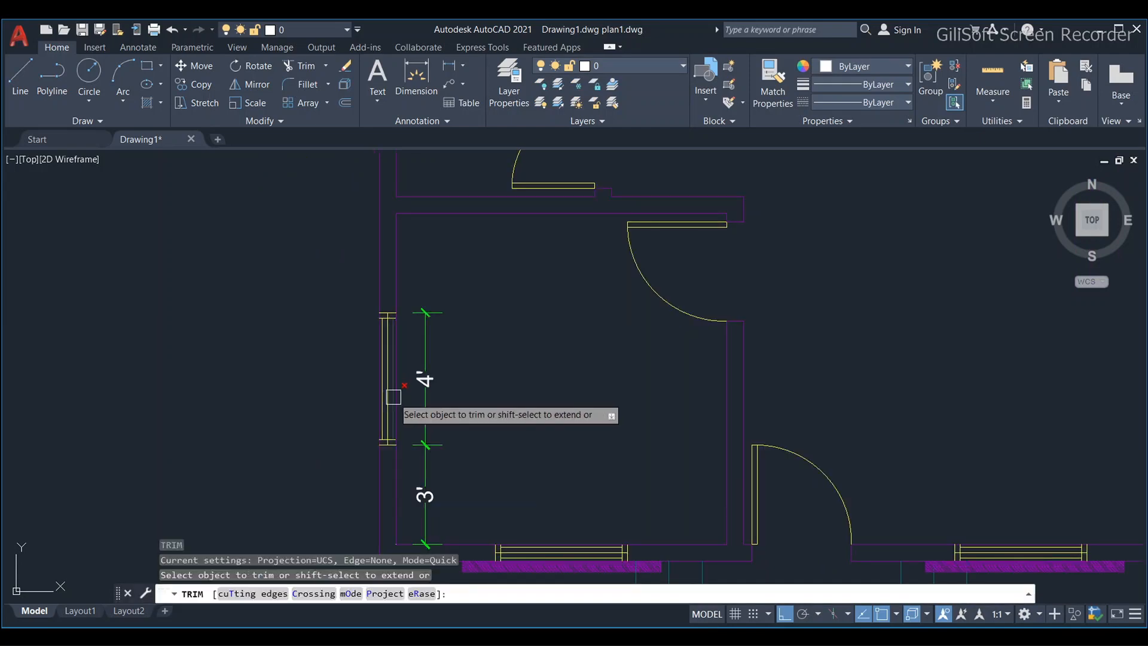
pyautogui.scroll(2, 400, 396)
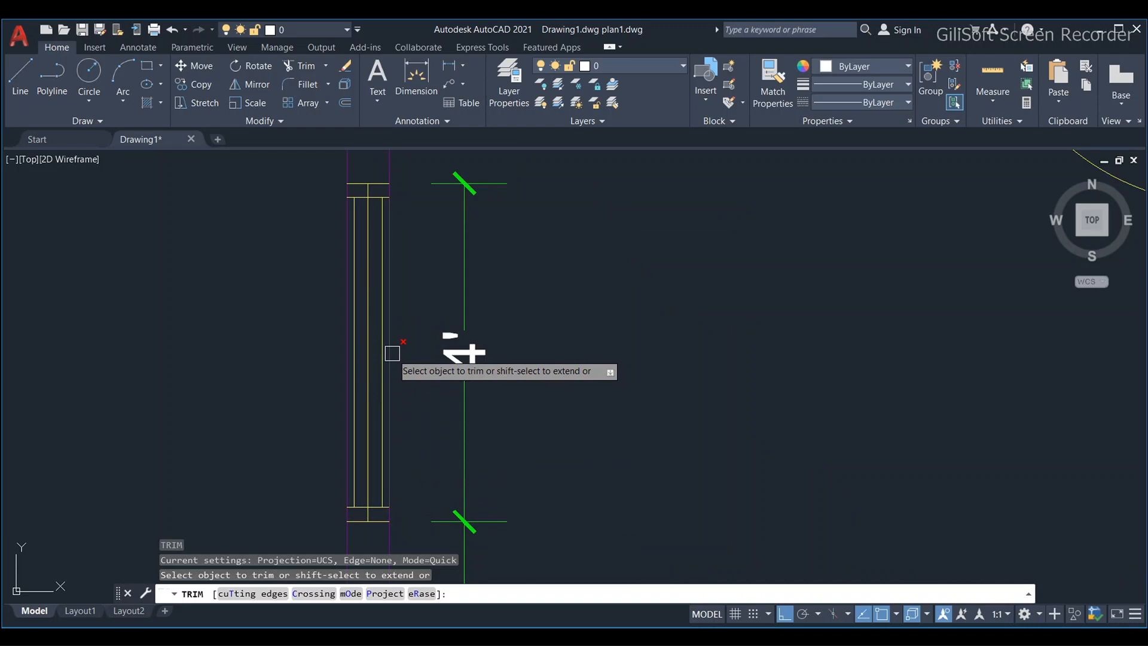
pyautogui.click(391, 354)
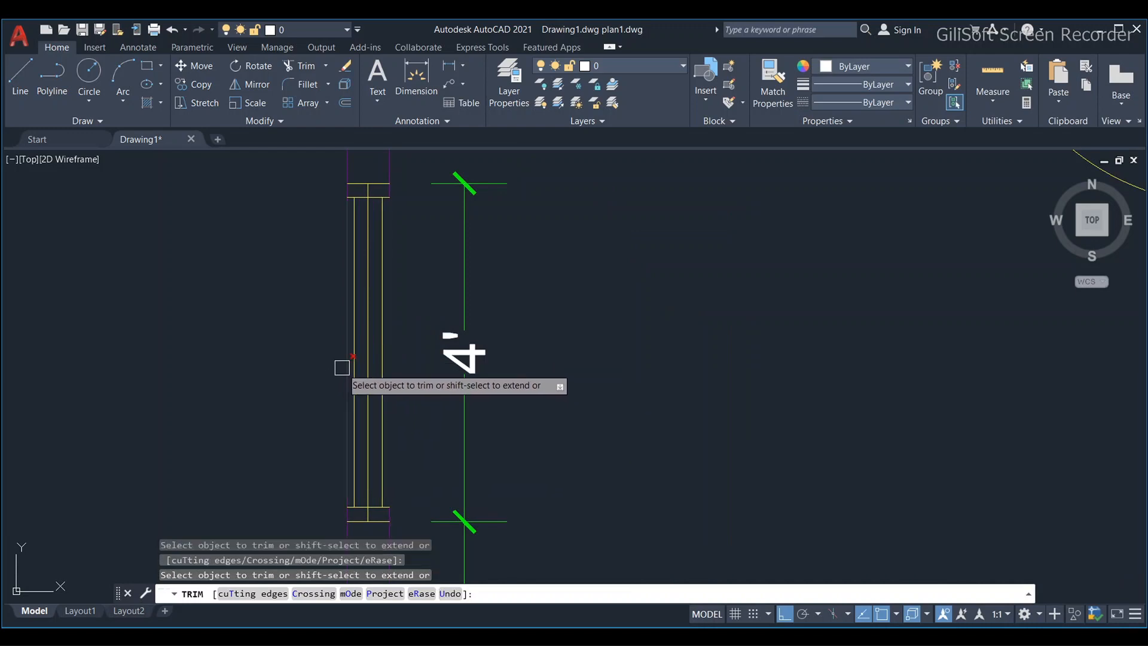
pyautogui.scroll(-2, 341, 367)
pyautogui.scroll(-4, 340, 366)
pyautogui.scroll(3, 335, 363)
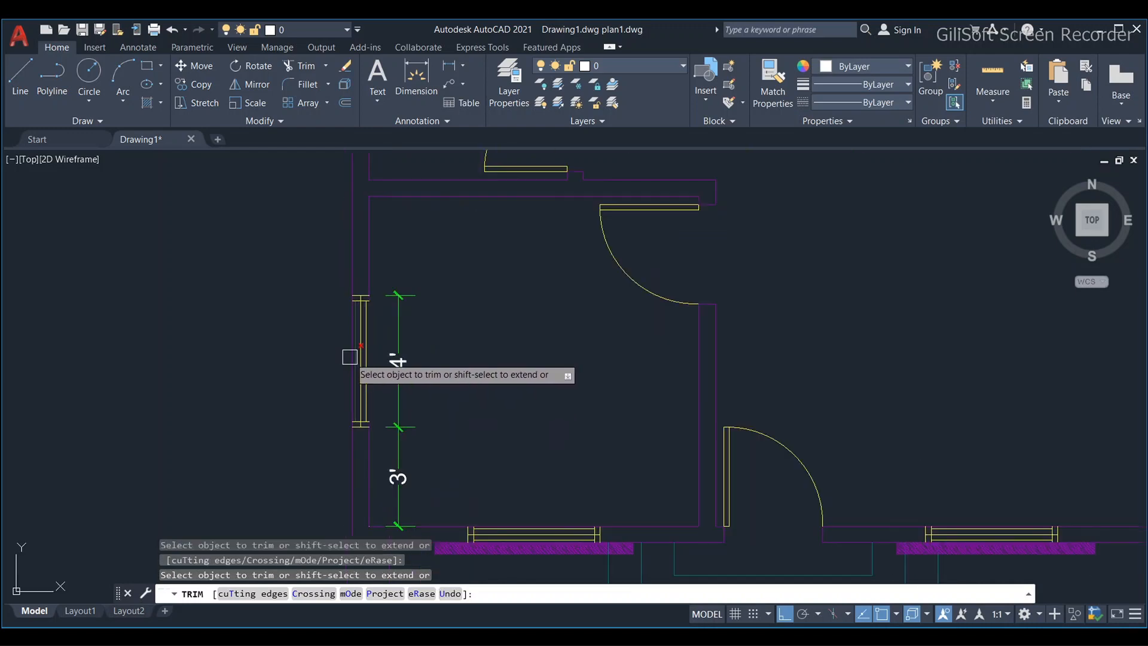
pyautogui.click(345, 356)
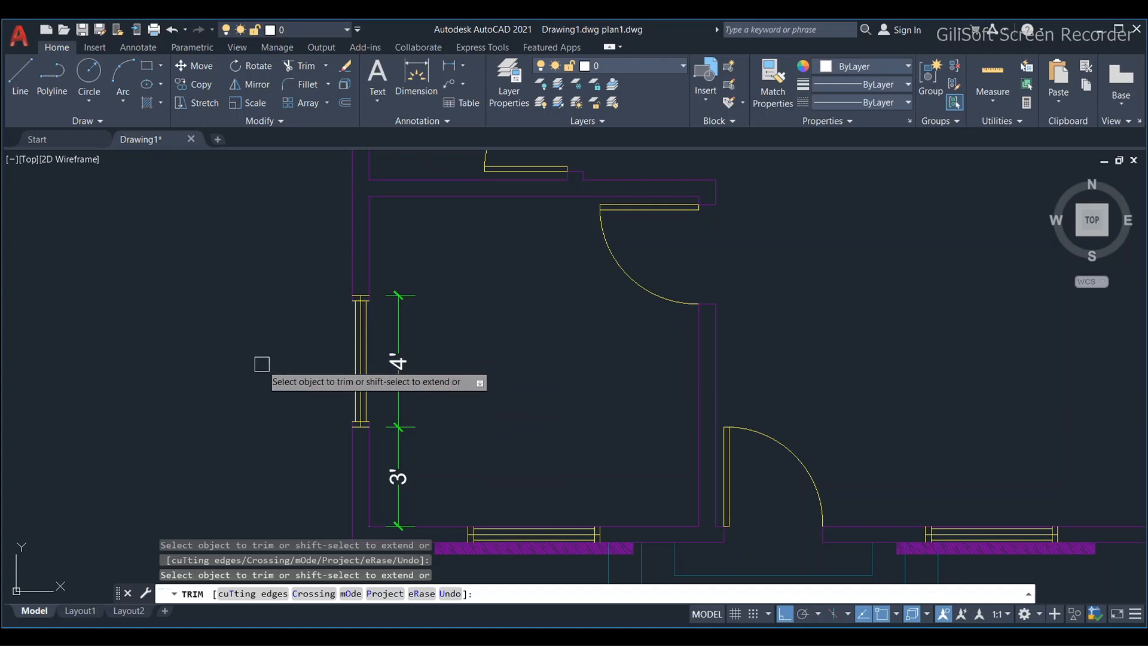
pyautogui.scroll(-3, 261, 361)
pyautogui.scroll(5, 300, 361)
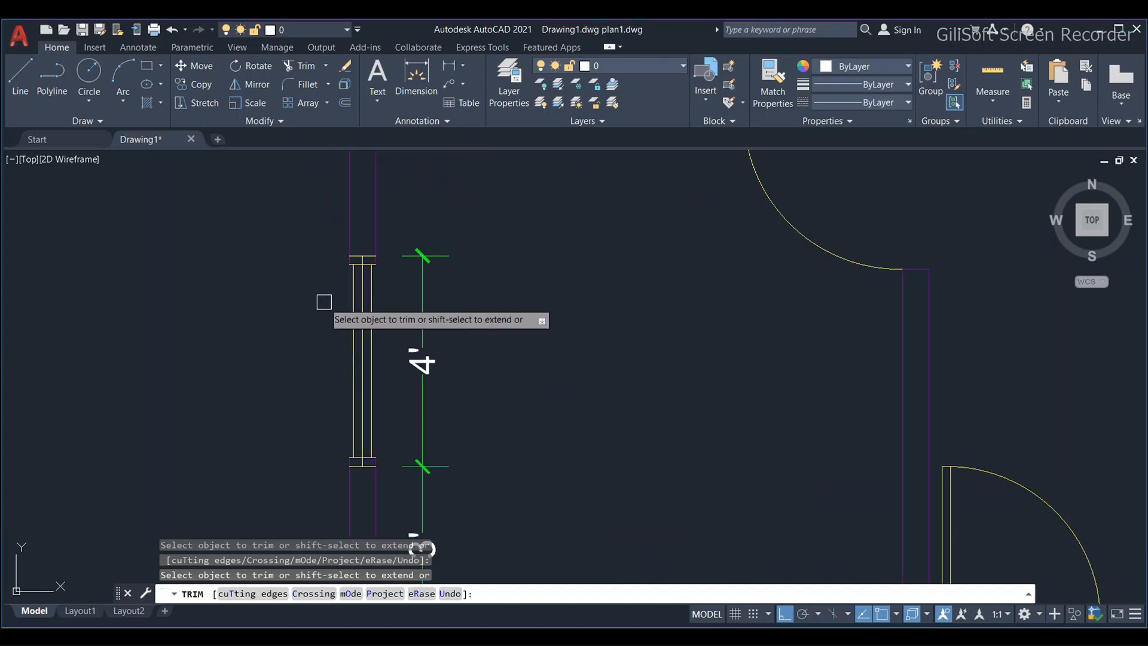
pyautogui.press('Return')
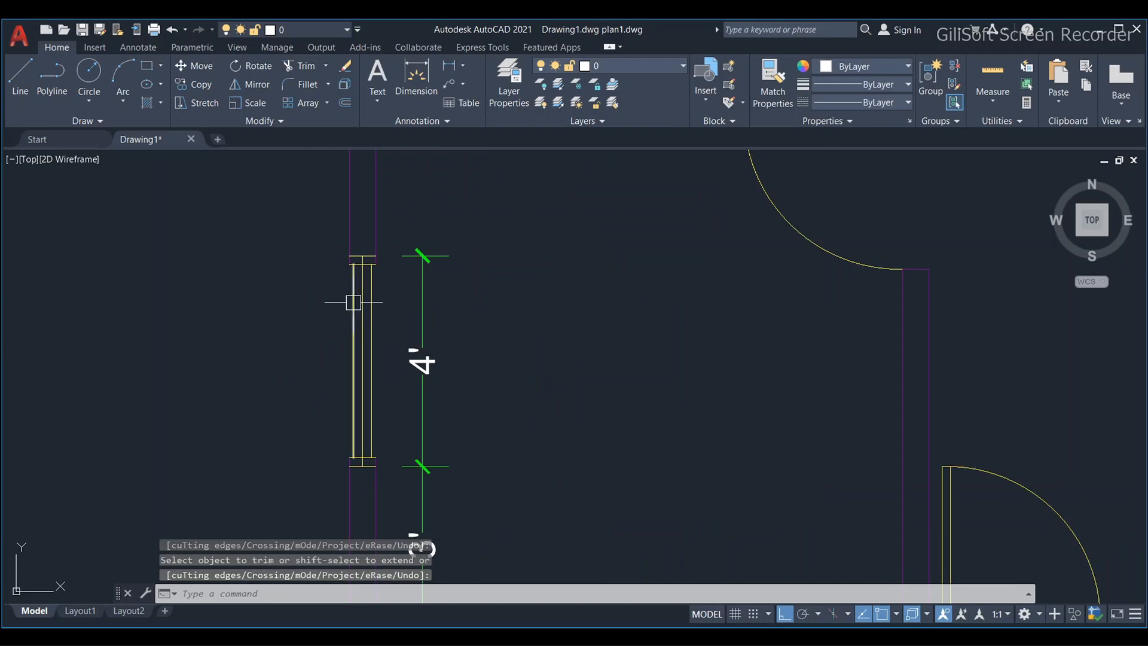
# Step: Examine the left-wall window opening and the wall lines on either side of it
pyautogui.scroll(-4, 334, 296)
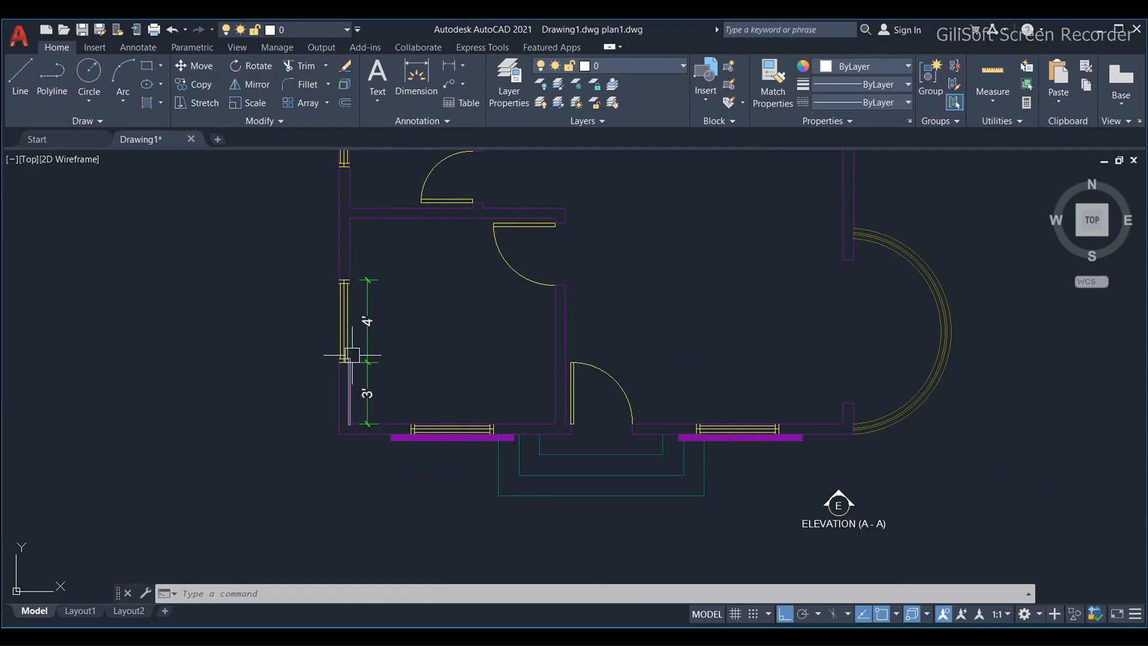
pyautogui.scroll(2, 342, 303)
pyautogui.press('Escape')
pyautogui.press('Escape')
pyautogui.press('Escape')
pyautogui.scroll(3, 355, 265)
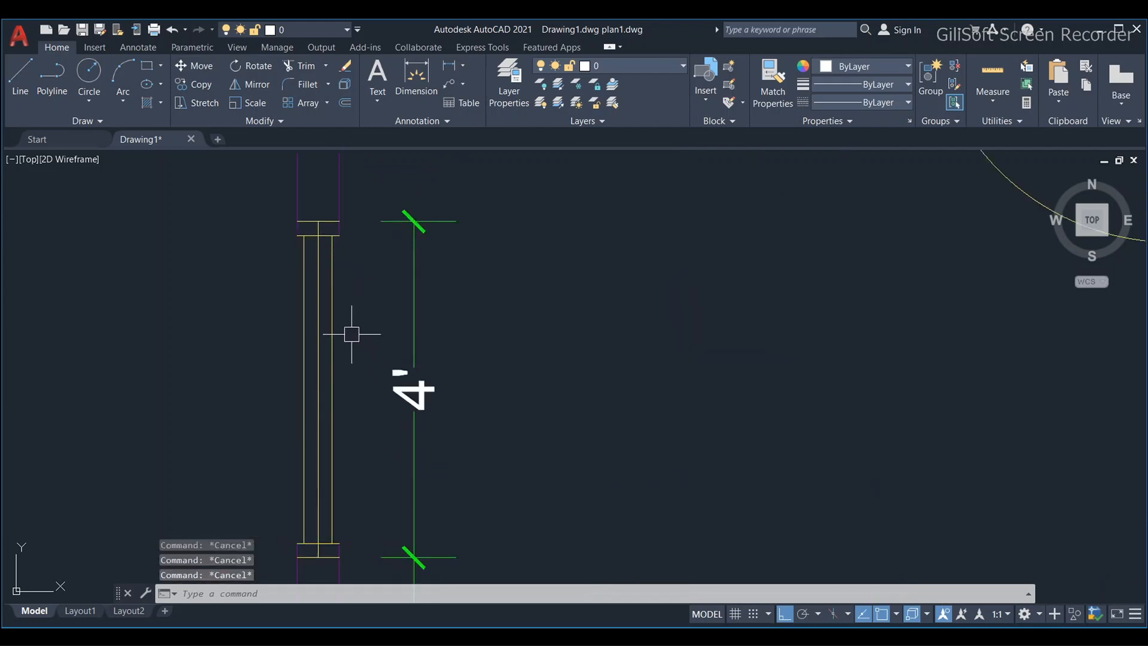
pyautogui.scroll(-5, 352, 334)
pyautogui.scroll(5, 383, 341)
pyautogui.write('e')
pyautogui.press('Return')
pyautogui.click(381, 344)
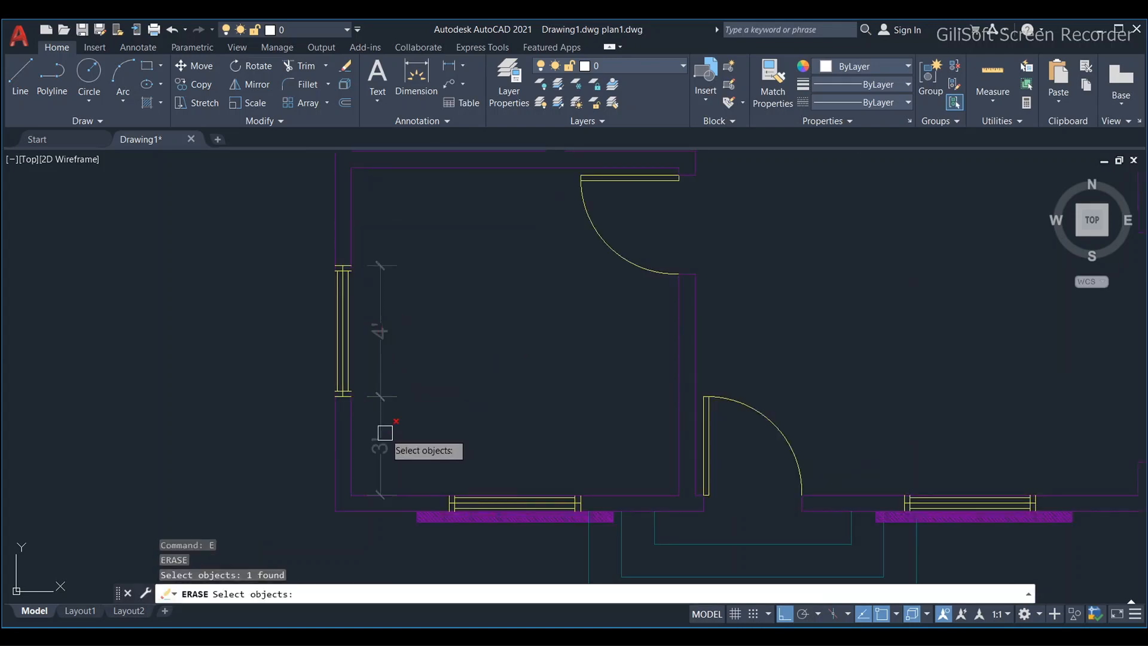
pyautogui.press('Escape')
pyautogui.press('Escape')
pyautogui.scroll(-3, 379, 369)
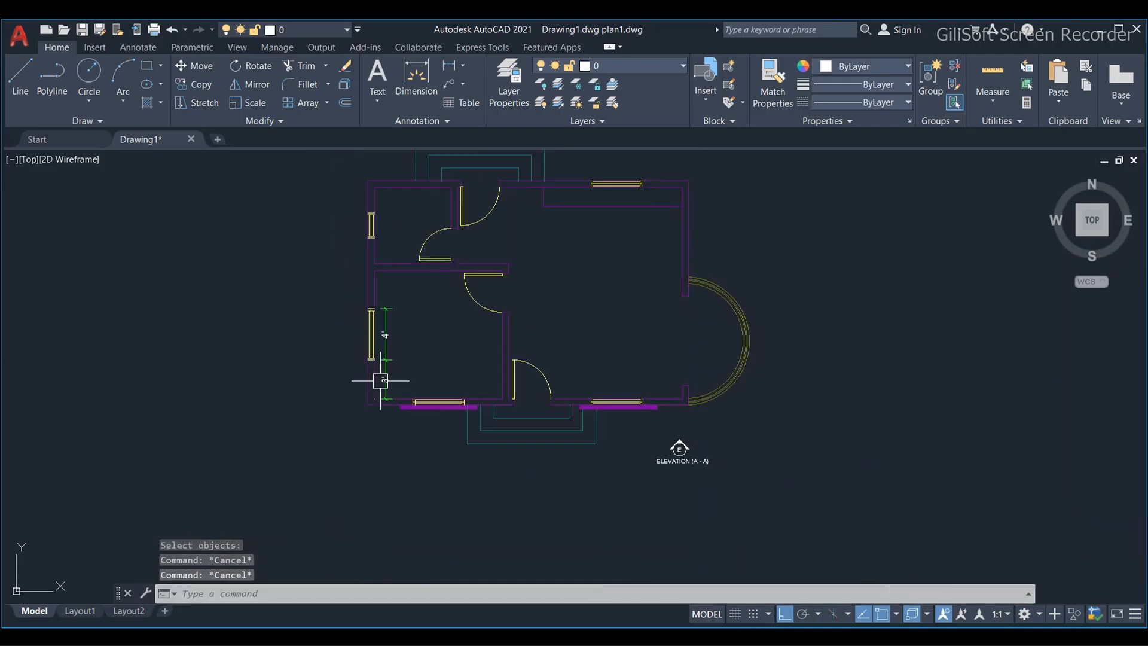
# Step: Undo the wall trimming and both aligned dimensions at the lower-left room's left-wall window
pyautogui.hotkey('ctrl', 'z')
pyautogui.hotkey('ctrl', 'z')
pyautogui.hotkey('ctrl', 'z')
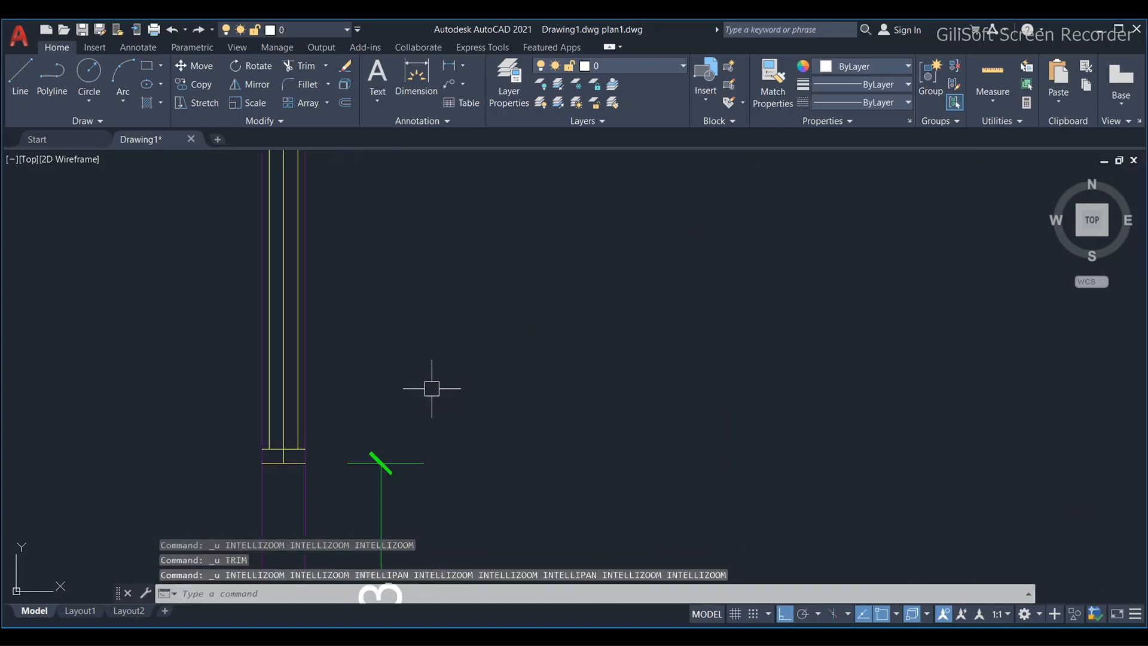
pyautogui.hotkey('ctrl', 'z')
pyautogui.hotkey('ctrl', 'z')
pyautogui.scroll(-5, 525, 410)
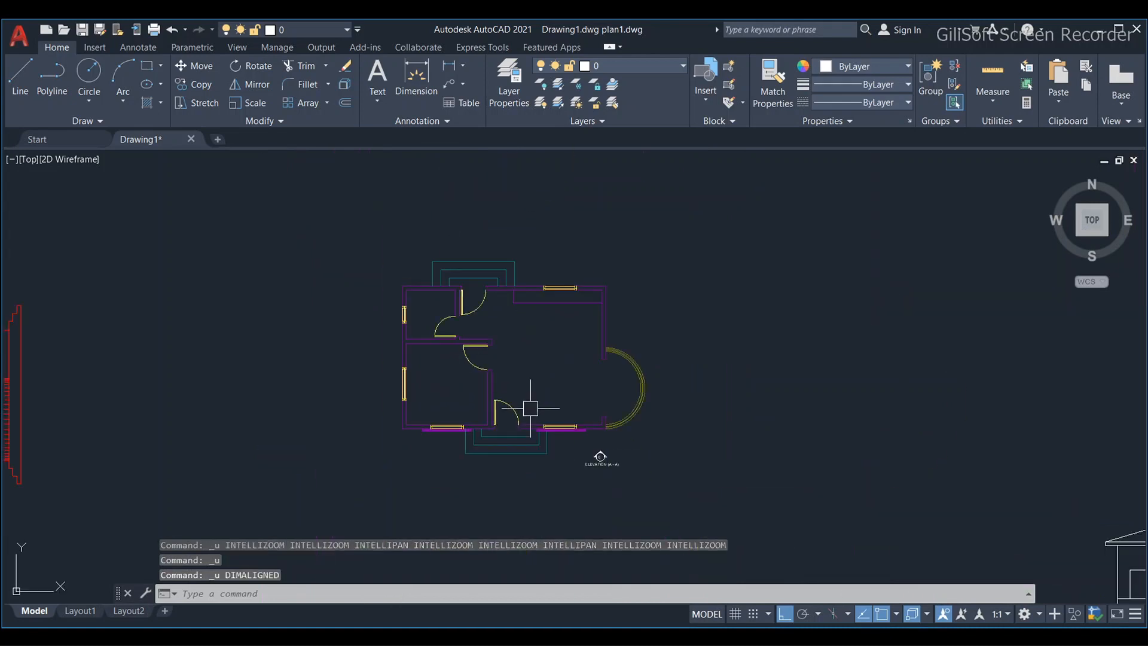
pyautogui.press('Escape')
pyautogui.press('Escape')
pyautogui.scroll(4, 431, 398)
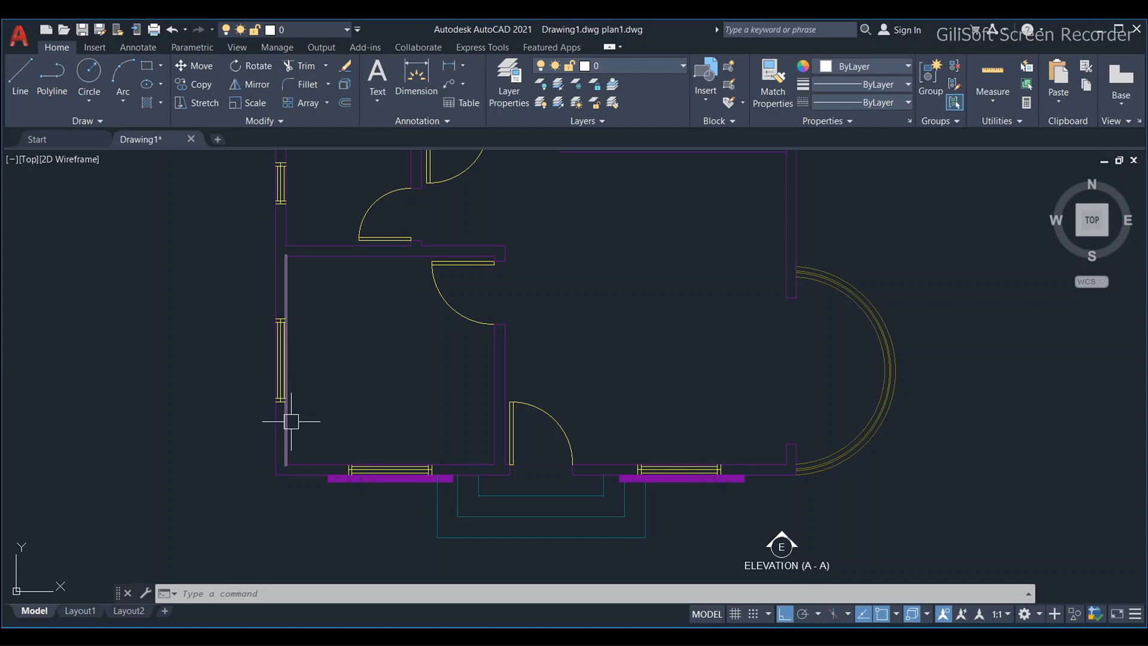
pyautogui.scroll(2, 290, 407)
pyautogui.write('tr')
pyautogui.press('Return')
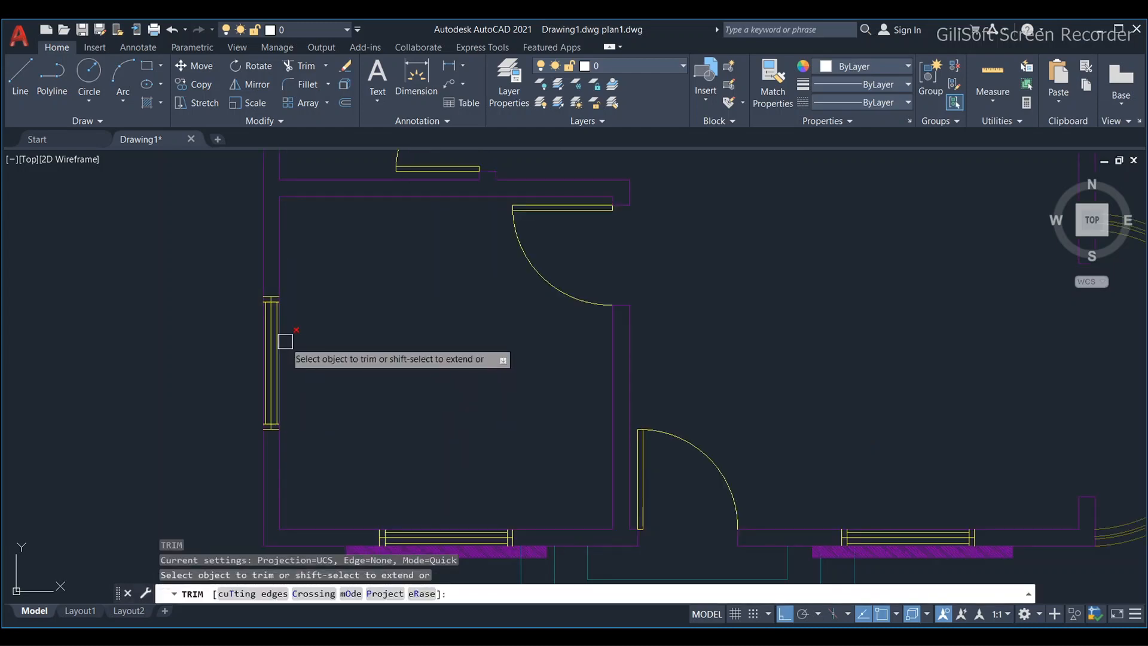
pyautogui.press('Escape')
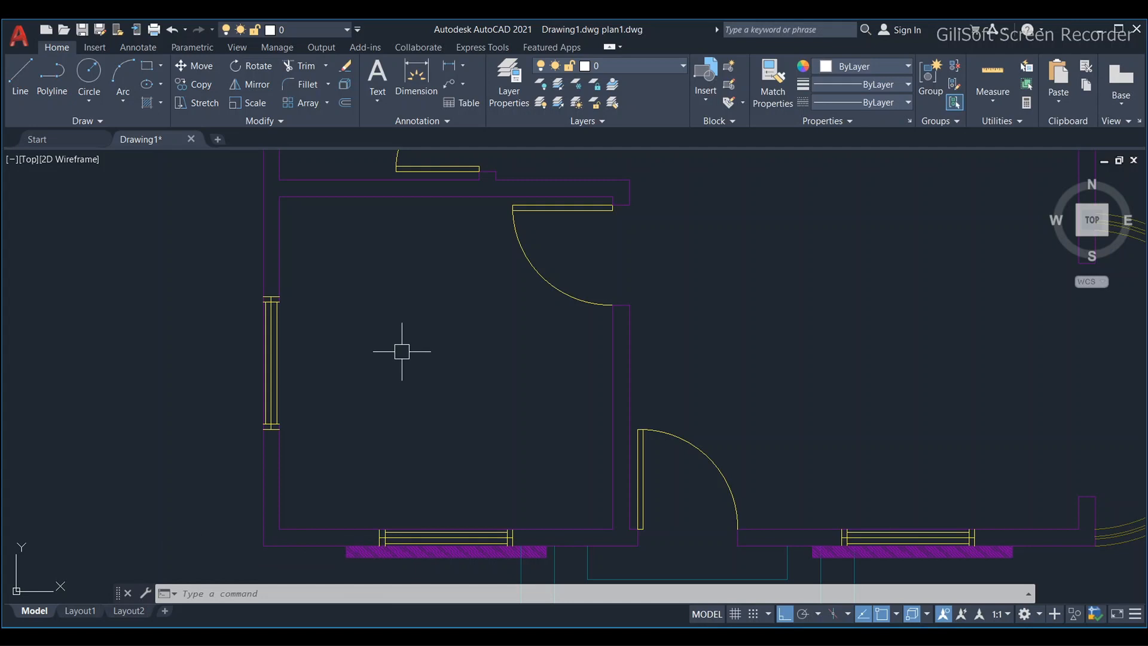
# Step: Dimension the lower-left room's upper inner wall line automatically with the AD command
pyautogui.write('AD')
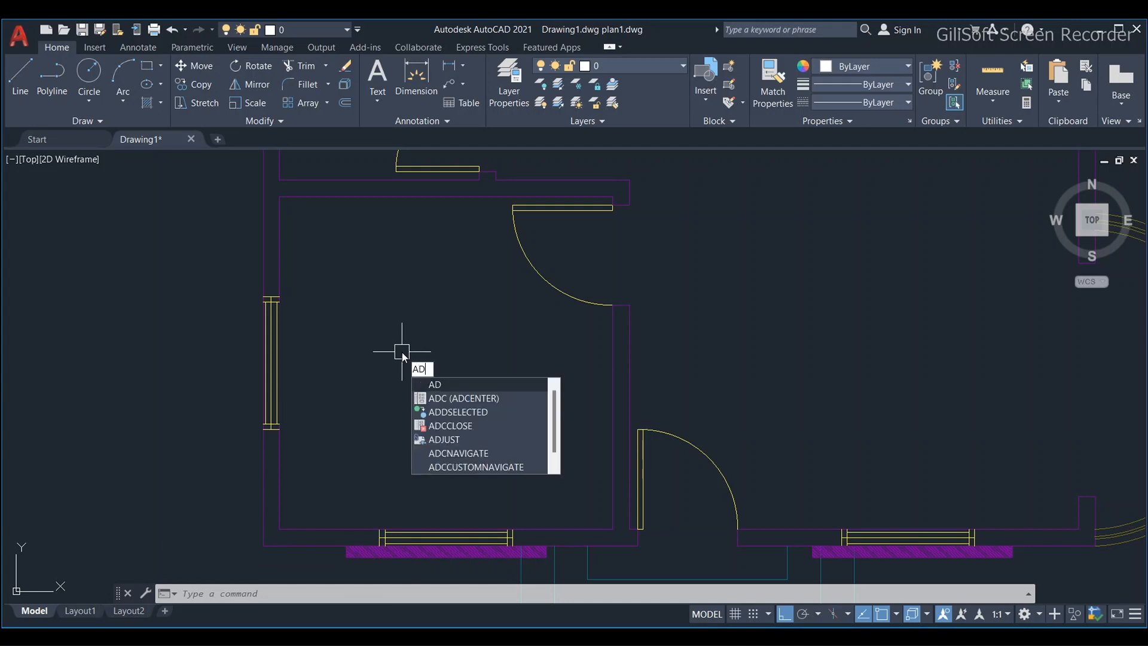
pyautogui.press('Return')
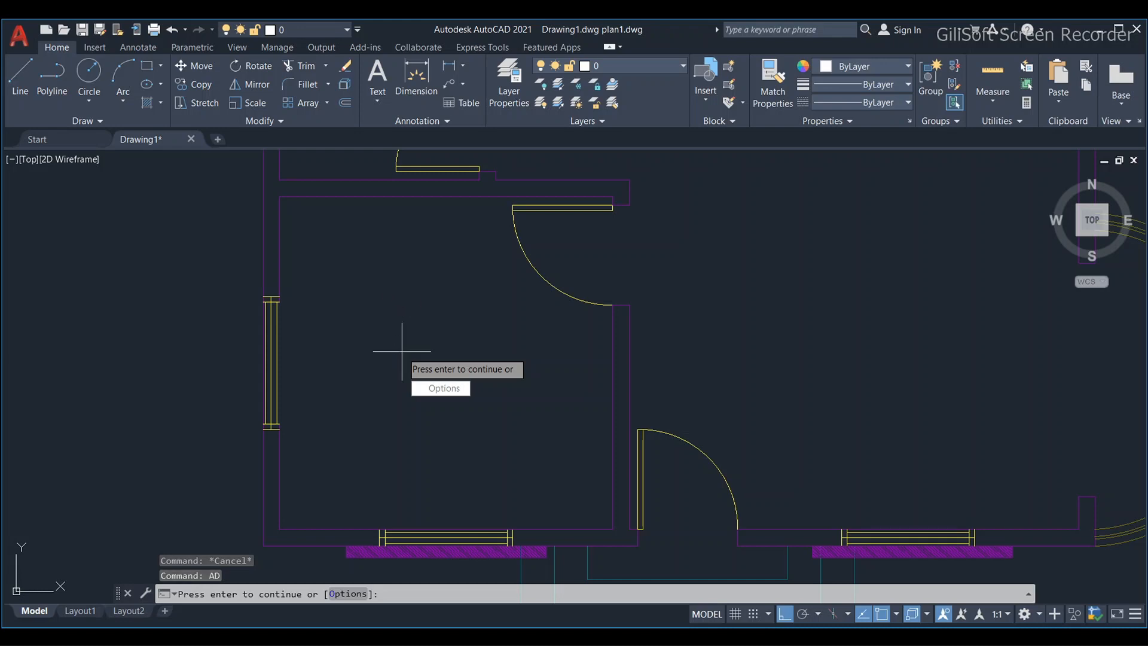
pyautogui.press('Return')
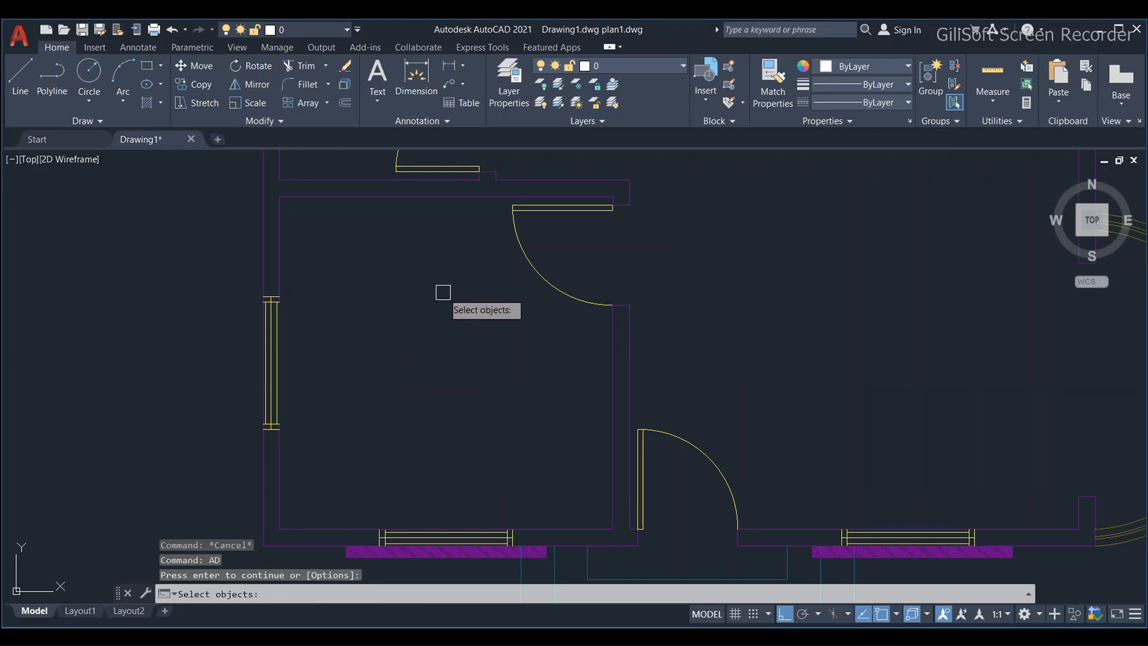
pyautogui.click(390, 199)
pyautogui.press('Return')
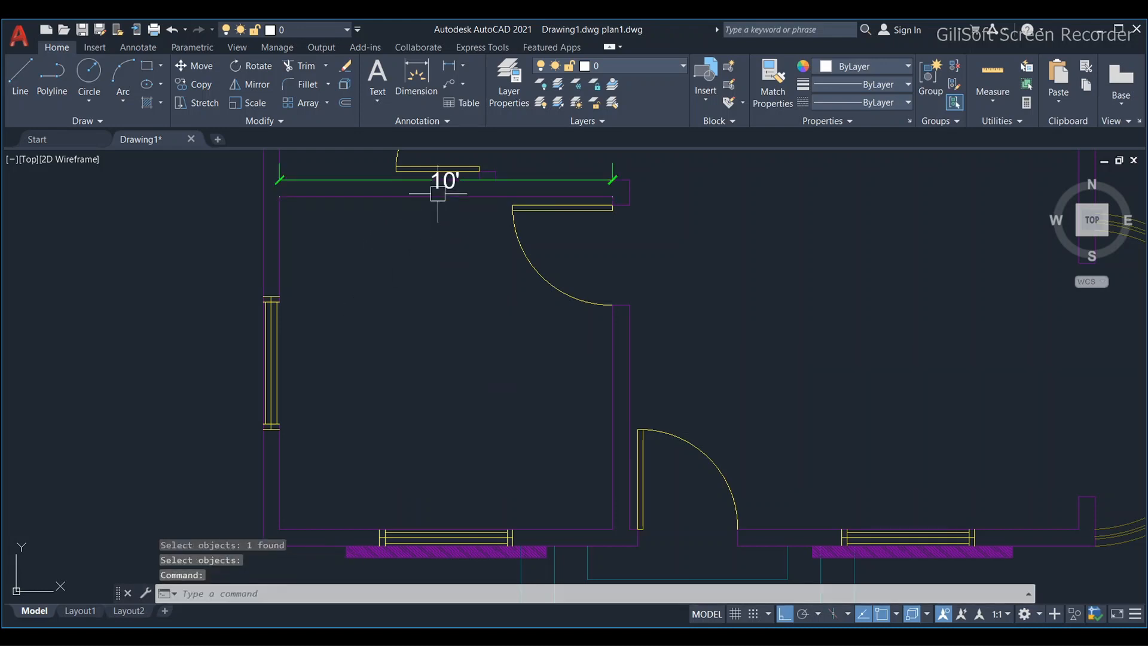
pyautogui.scroll(2, 423, 329)
pyautogui.scroll(-2, 425, 328)
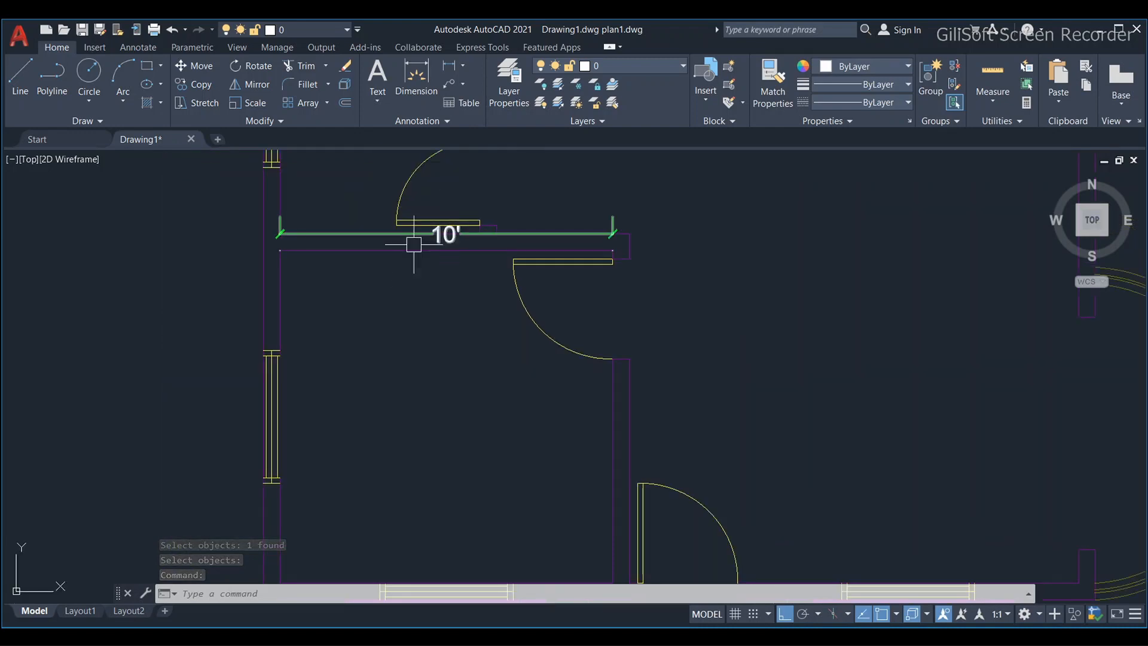
# Step: Move the text of the upper wall's dimension off its dimension line into the lower-left room
pyautogui.scroll(2, 403, 230)
pyautogui.click(403, 228)
pyautogui.click(503, 227)
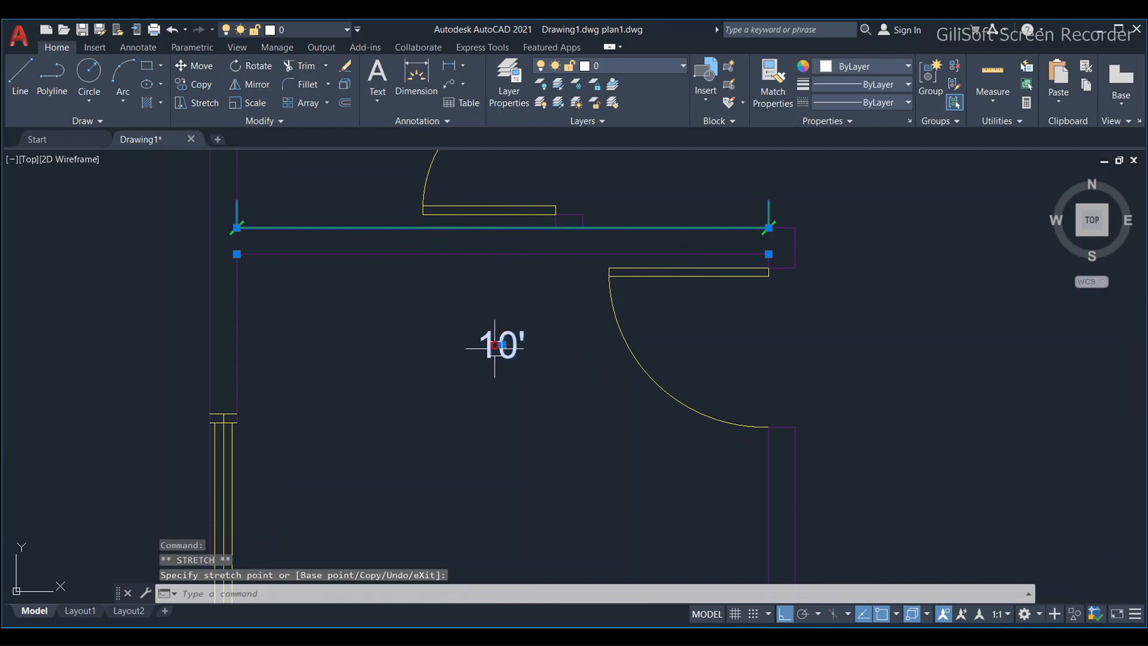
pyautogui.click(501, 270)
pyautogui.press('Escape')
# Step: Undo the dimension text move and the automatic dimension on the lower-left room's upper inner wall line
pyautogui.hotkey('ctrl', 'z')
pyautogui.hotkey('ctrl', 'z')
pyautogui.hotkey('ctrl', 'z')
pyautogui.hotkey('ctrl', 'z')
pyautogui.hotkey('ctrl', 'z')
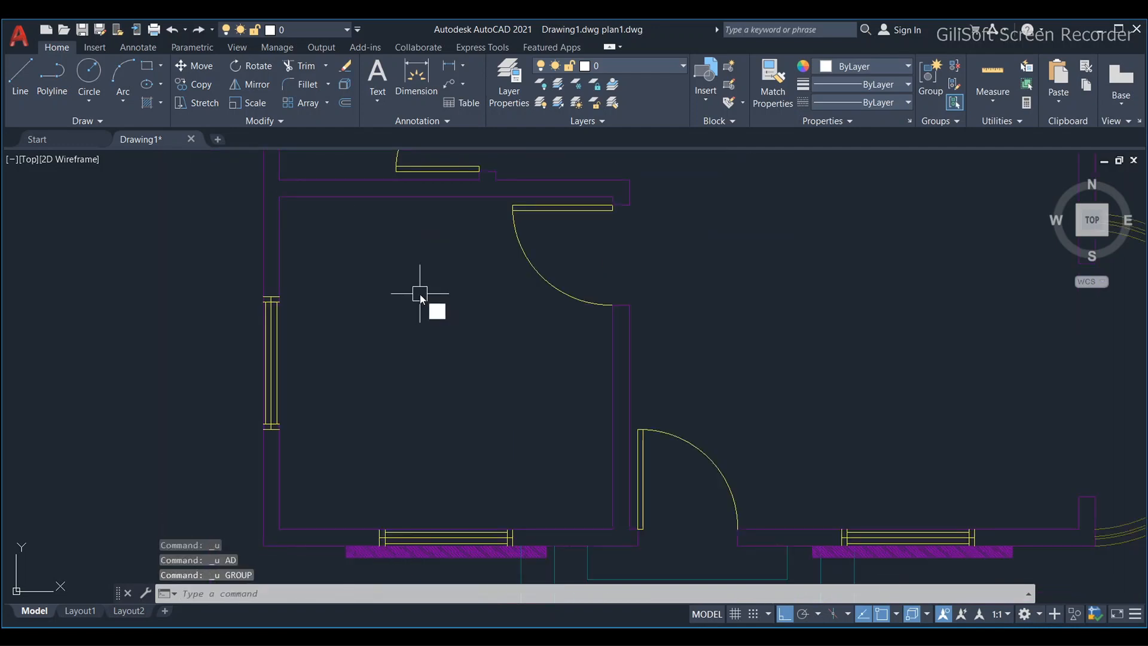
# Step: Dimension the room's upper inner wall line with AD, setting the linear dimension position to Below line
pyautogui.press('Return')
pyautogui.write('O')
pyautogui.press('Return')
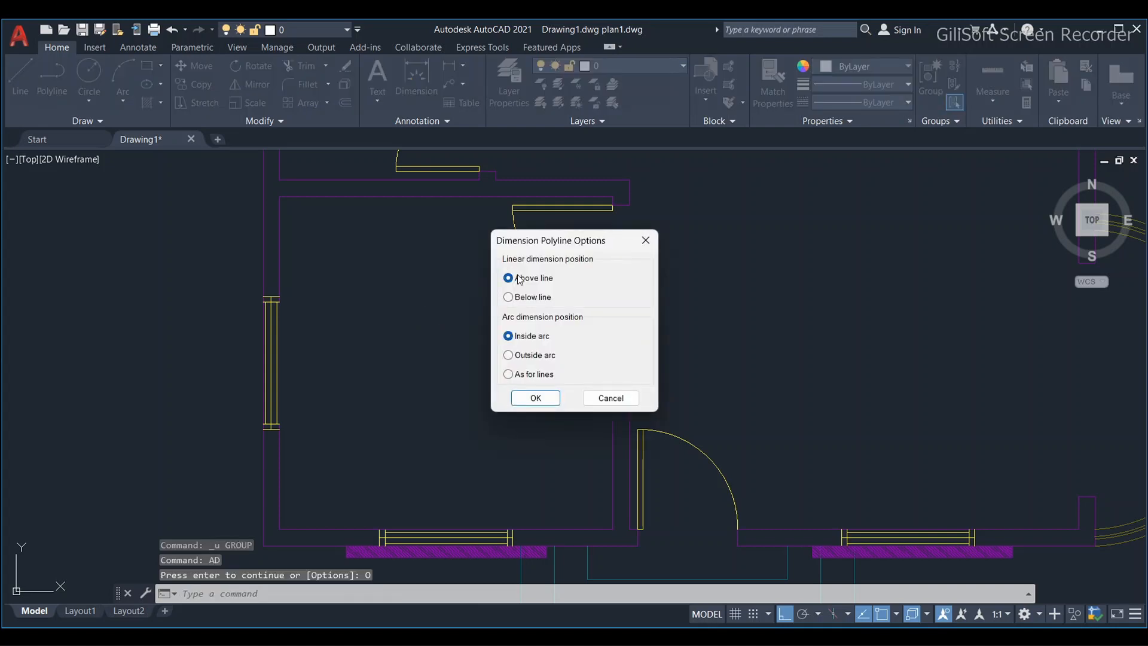
pyautogui.click(527, 404)
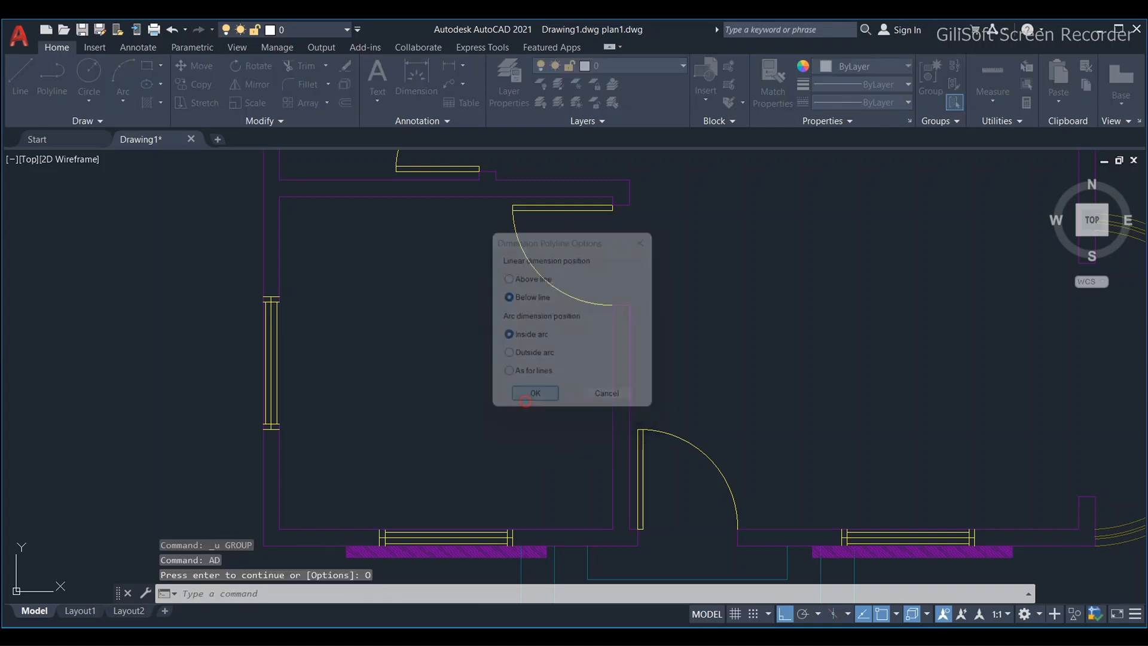
pyautogui.click(425, 197)
pyautogui.press('Return')
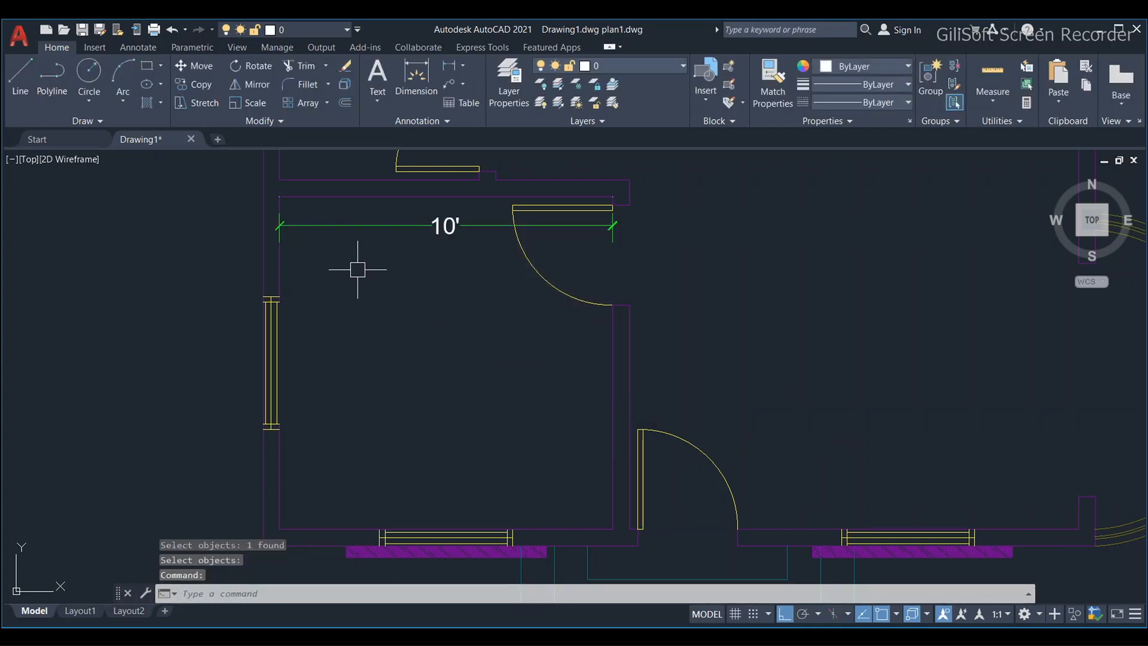
# Step: Try dimensioning the left wall's inner line above the window with AD in the Below line position, and undo it
pyautogui.press('Return')
pyautogui.press('Return')
pyautogui.click(281, 266)
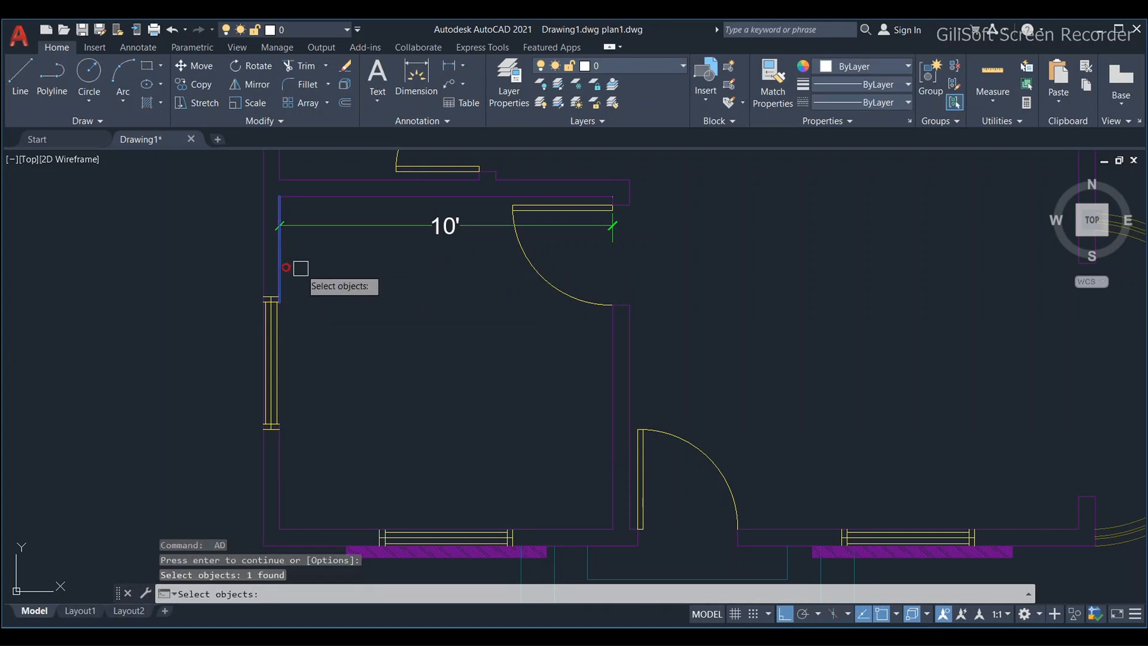
pyautogui.press('Return')
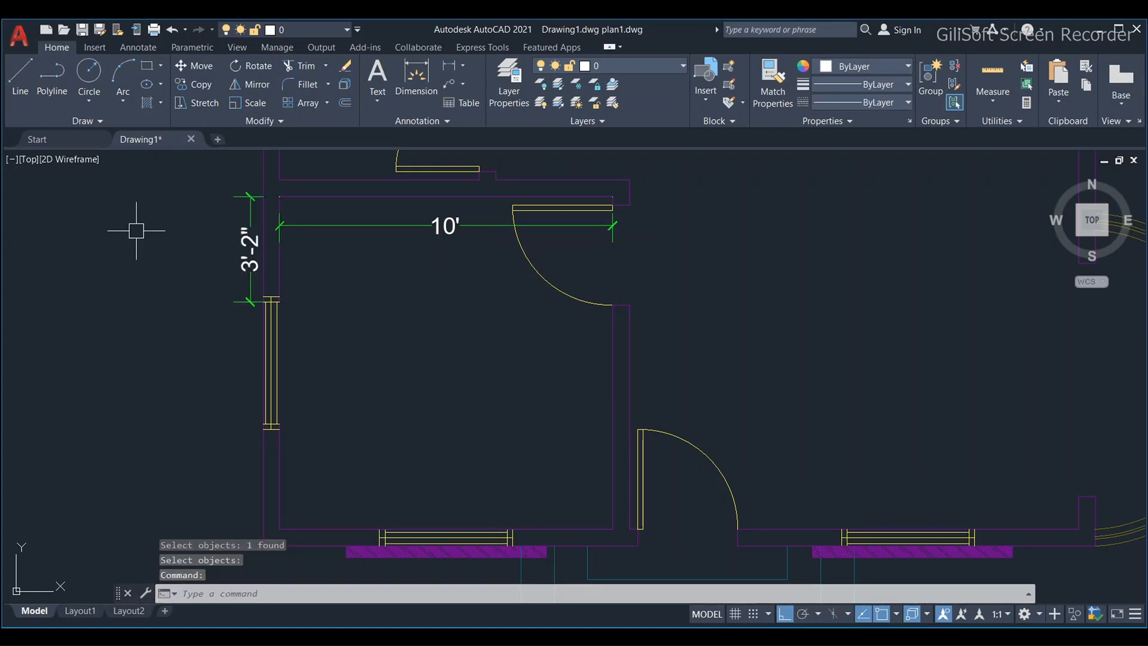
pyautogui.hotkey('ctrl', 'z')
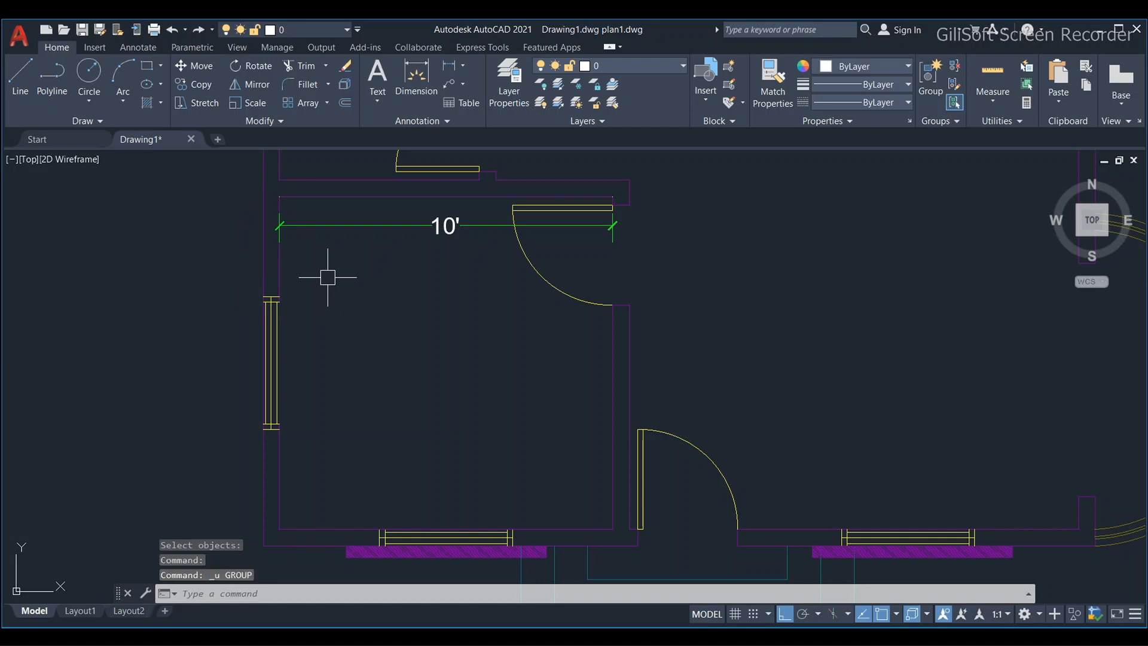
pyautogui.write('AD')
pyautogui.press('Return')
pyautogui.press('Escape')
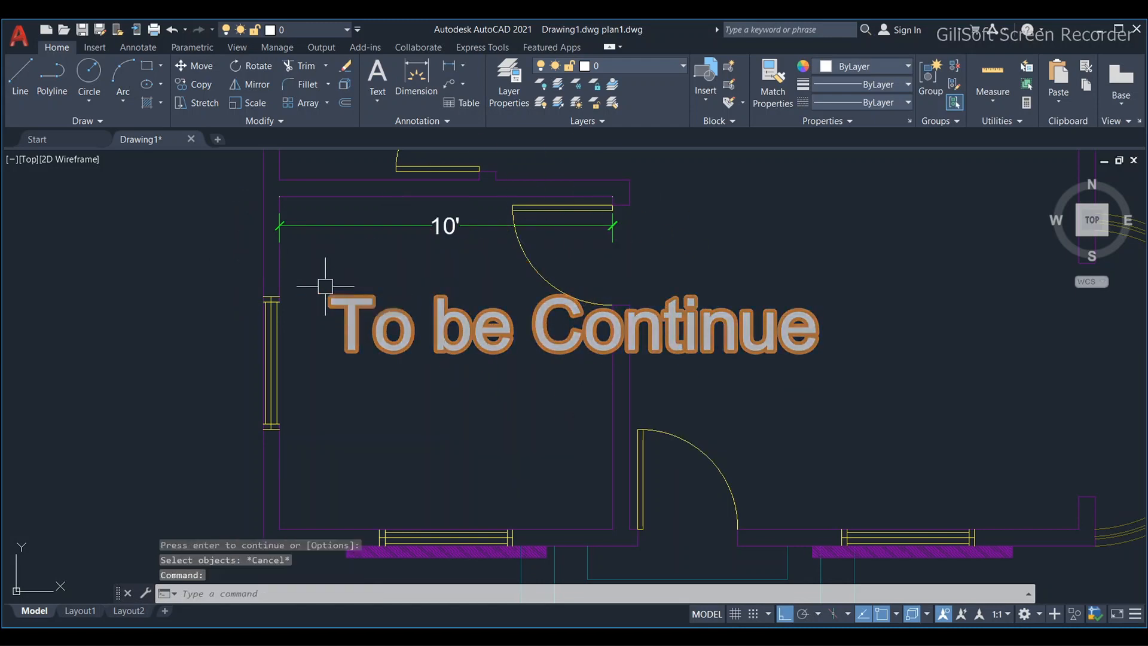
# Step: Dimension the left wall's inner line above the window with AD, setting the linear dimension position to Above line
pyautogui.write('AD')
pyautogui.press('Return')
pyautogui.press('Return')
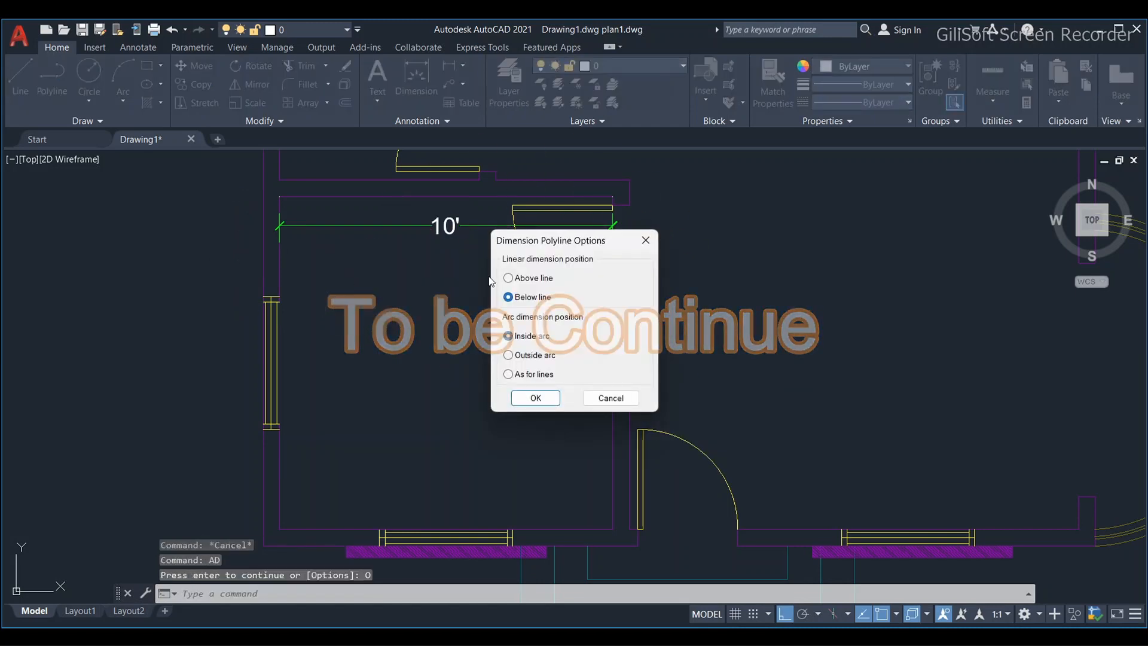
pyautogui.click(509, 278)
pyautogui.click(535, 398)
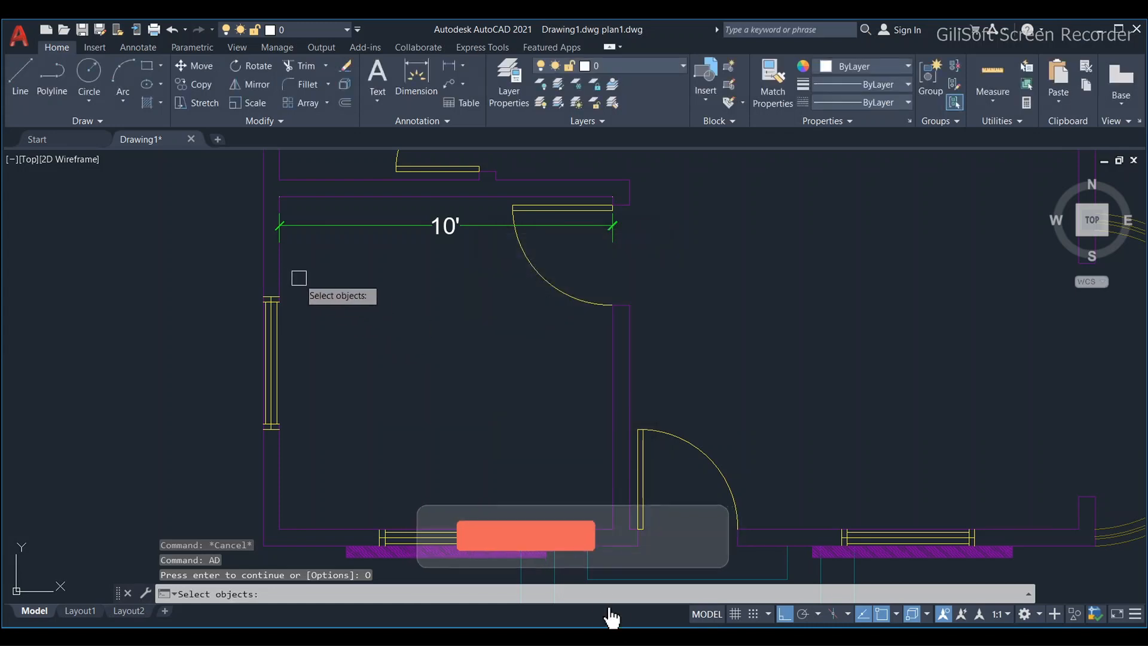
pyautogui.click(281, 269)
pyautogui.press('Return')
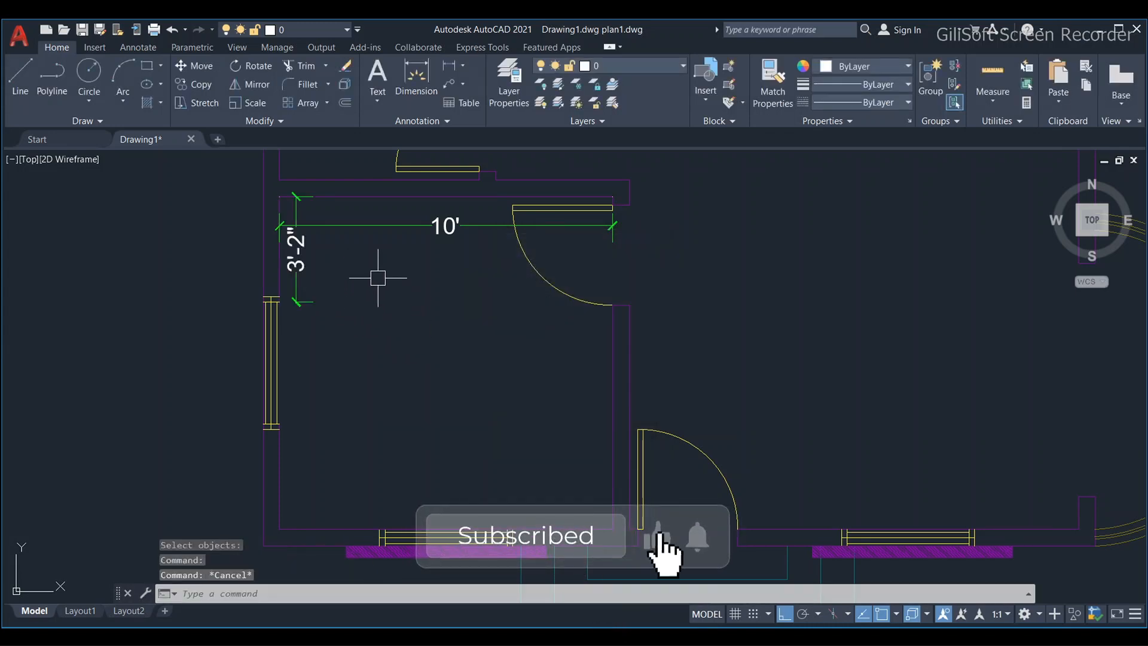
pyautogui.press('Escape')
pyautogui.press('Escape')
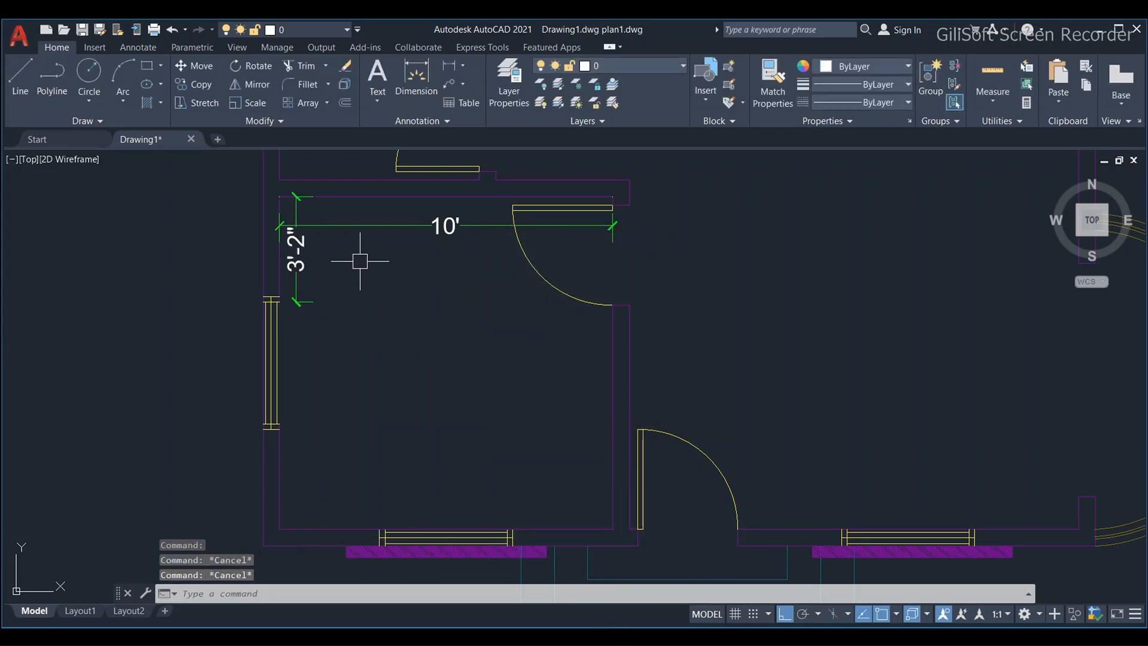
# Step: Dimension the left wall's inner line below the window with AD, keeping the current dimension position options
pyautogui.write('AD')
pyautogui.press('Return')
pyautogui.press('Return')
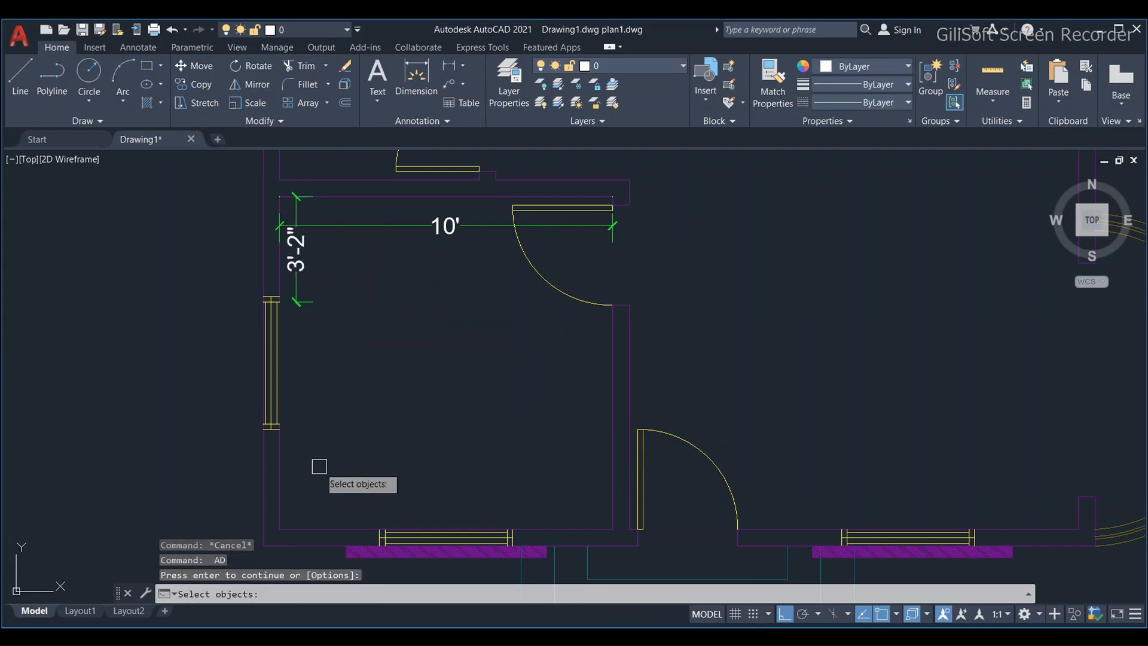
pyautogui.click(287, 465)
pyautogui.click(280, 469)
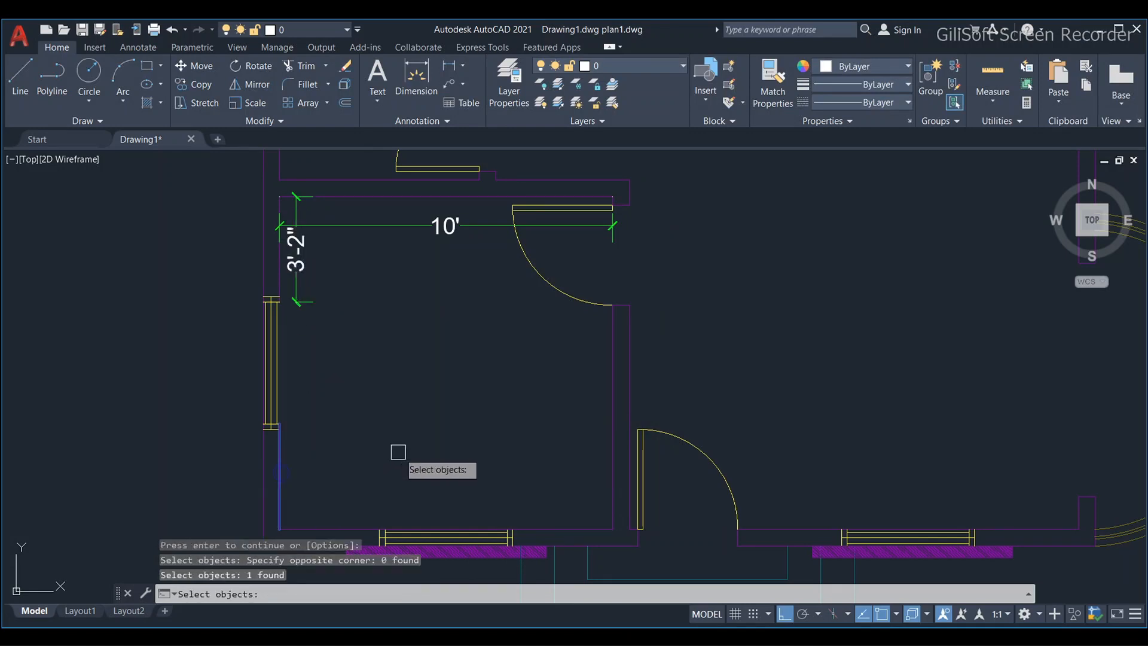
pyautogui.press('Escape')
pyautogui.press('Escape')
pyautogui.scroll(-3, 359, 455)
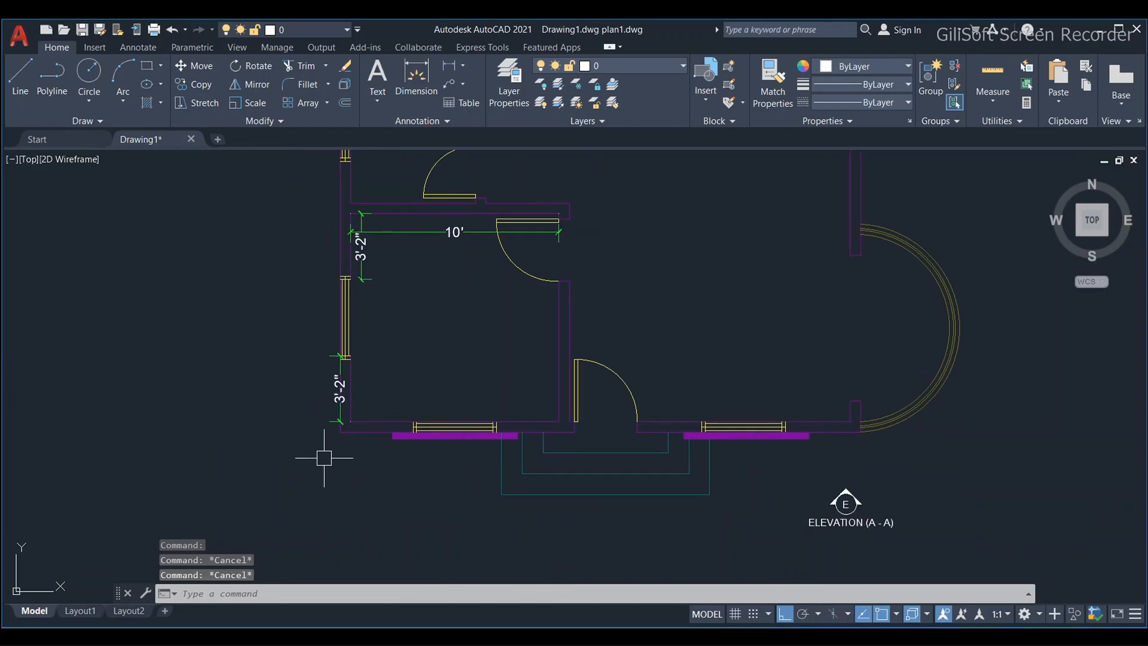
# Step: Erase the automatic dimension on the left wall's segment below the window
pyautogui.scroll(4, 321, 456)
pyautogui.write('E')
pyautogui.press('Return')
pyautogui.click(322, 366)
pyautogui.press('Return')
pyautogui.press('Escape')
pyautogui.press('Escape')
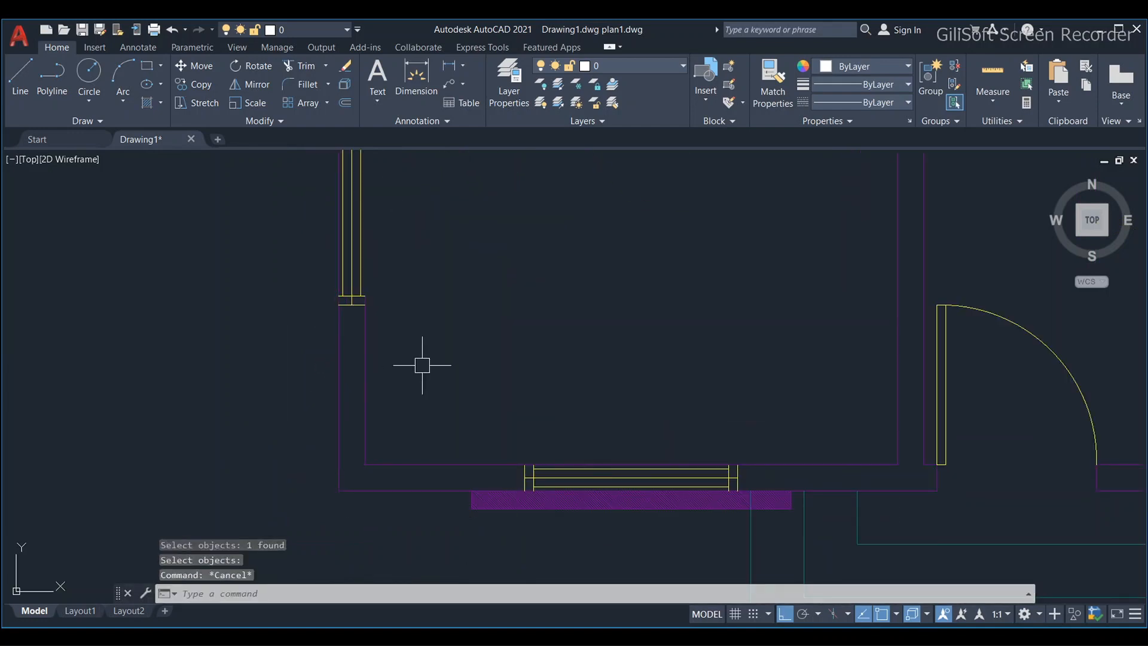